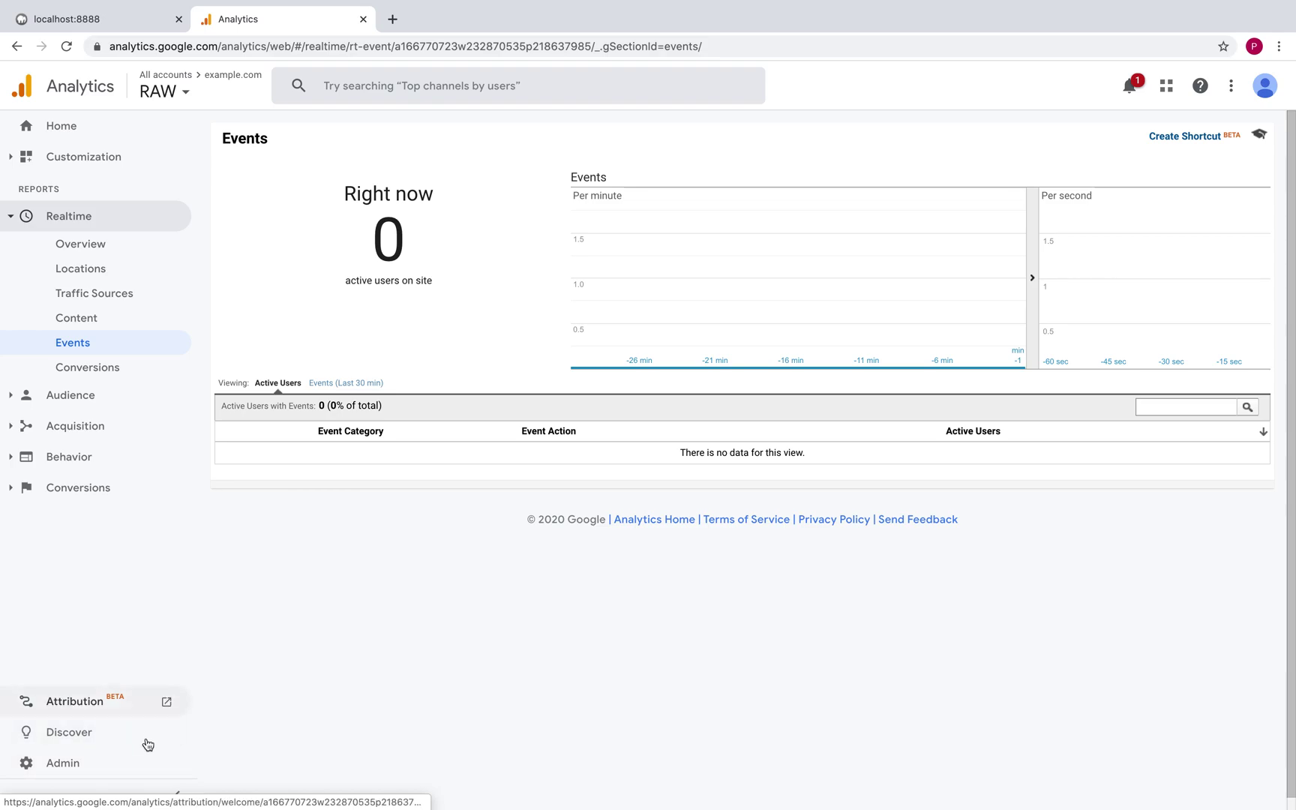
Open the goals list in the admin settings for the RAW view.
{"action": "left_click", "coordinate": [102, 763]}
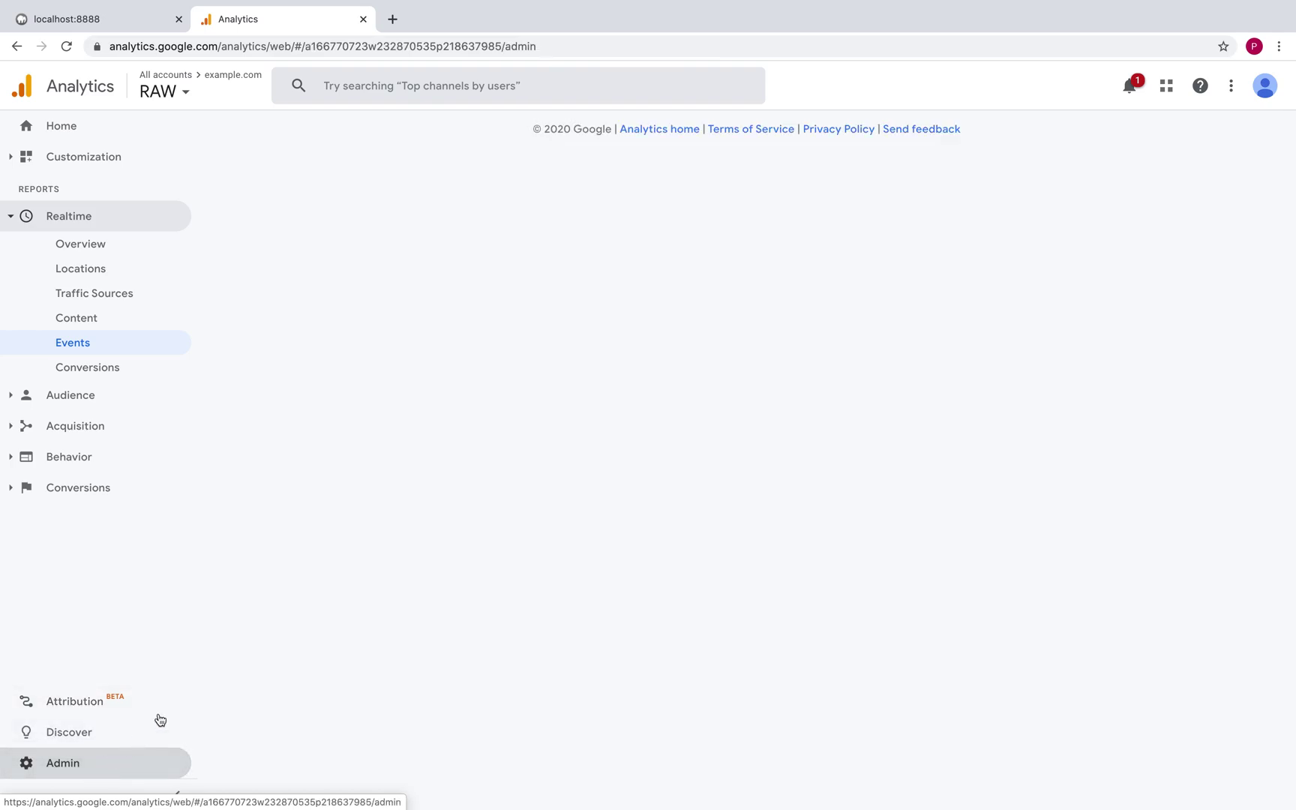
{"action": "left_click", "coordinate": [1035, 198]}
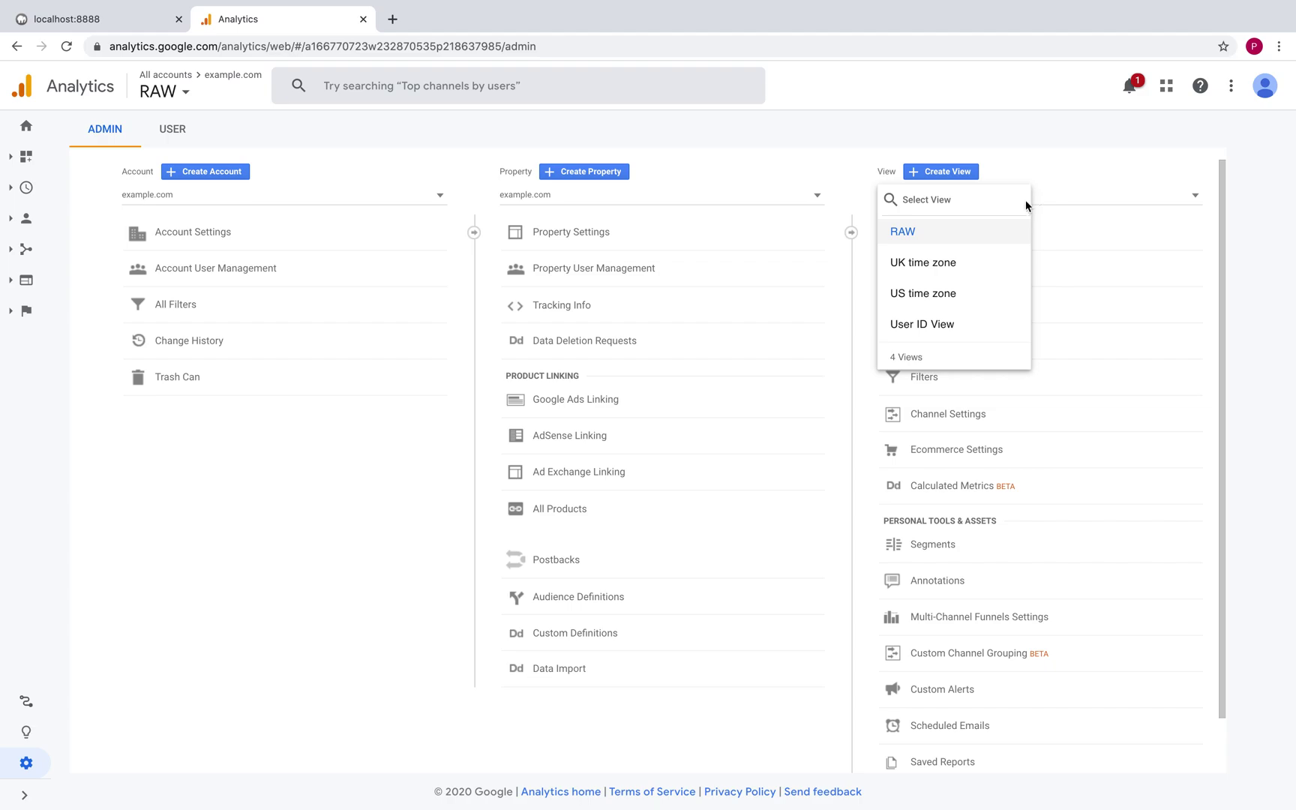
{"action": "left_click", "coordinate": [1001, 230]}
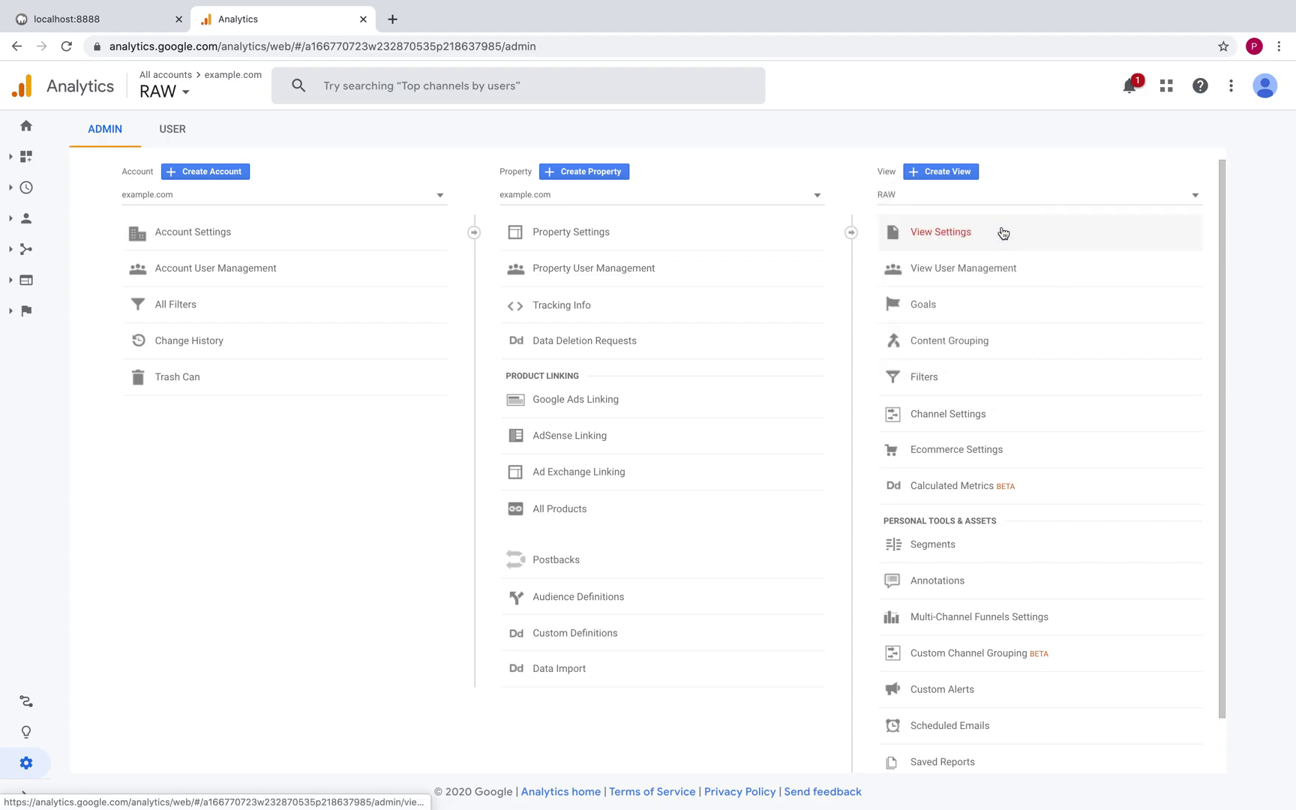
{"action": "left_click", "coordinate": [994, 313]}
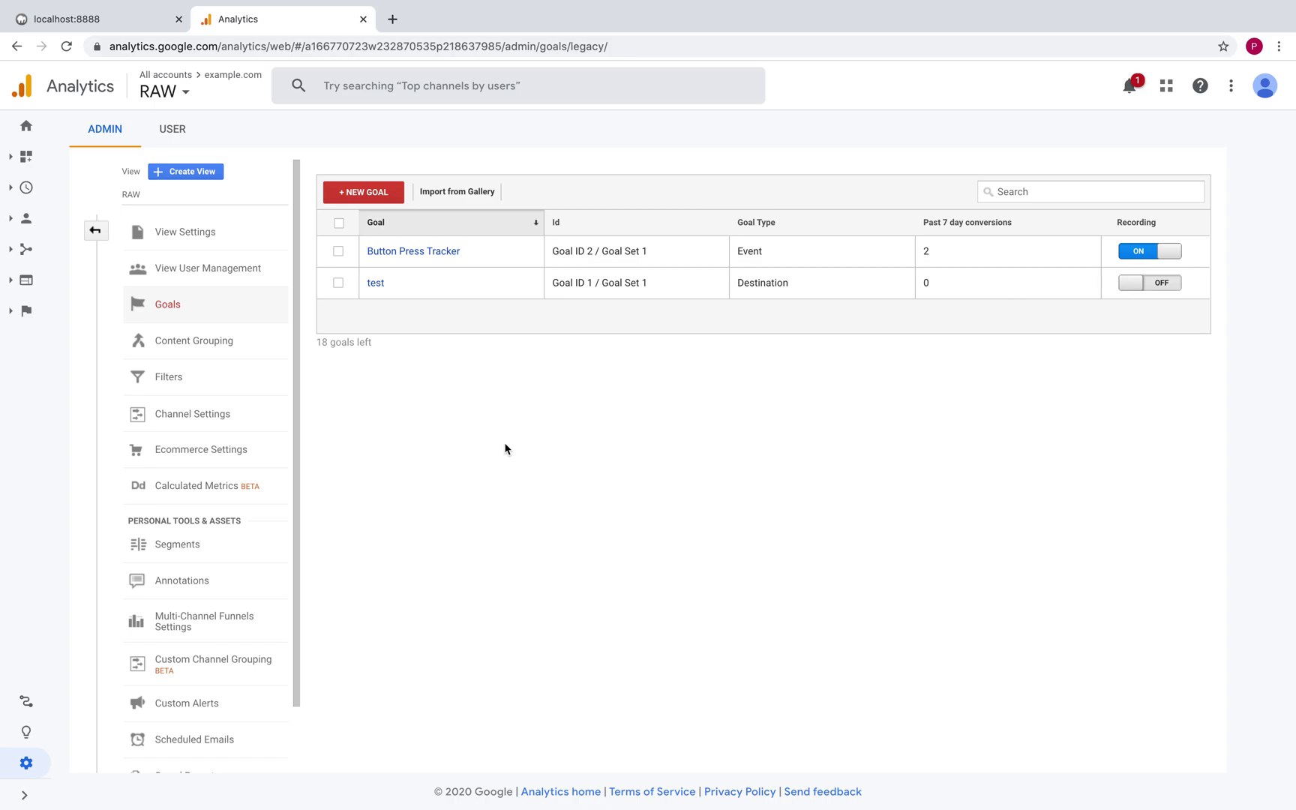
Start a new goal using the Custom setup and continue to its description.
{"action": "left_click", "coordinate": [373, 198]}
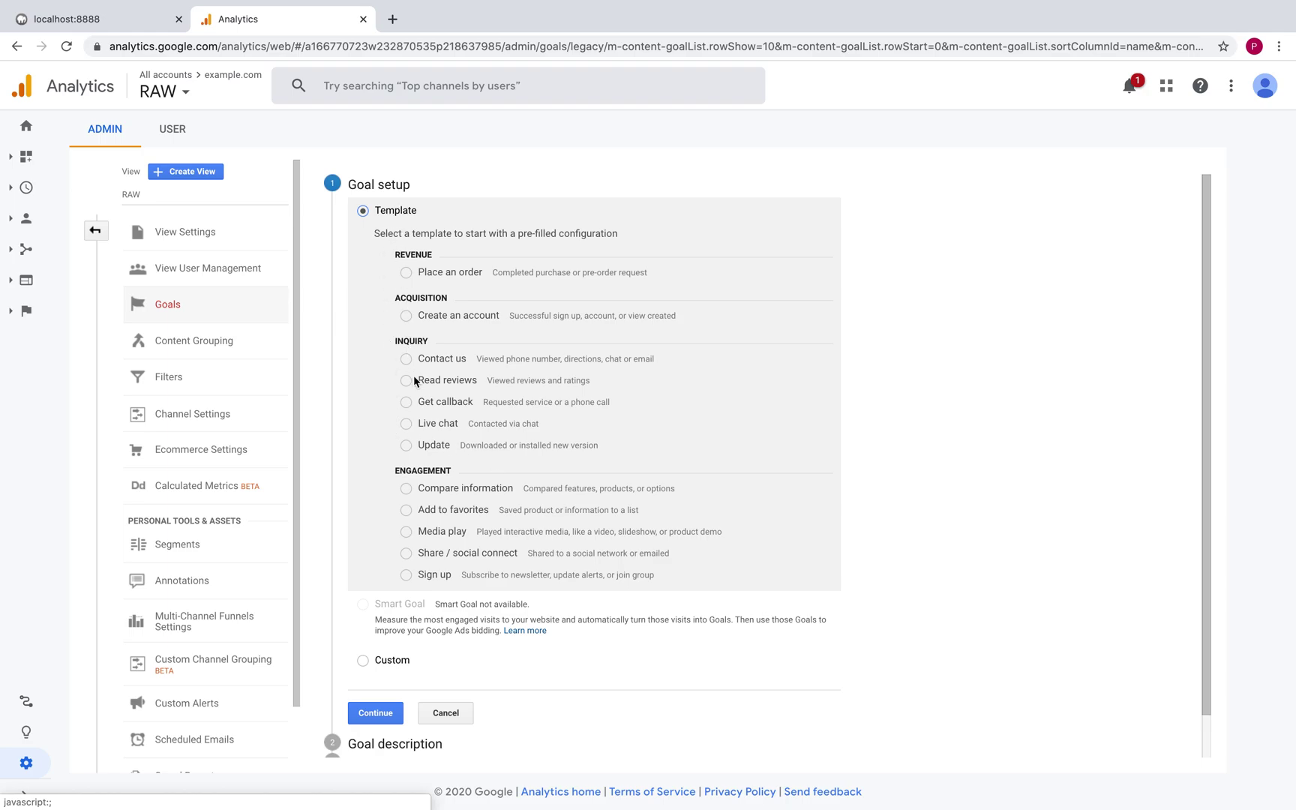
{"action": "left_click", "coordinate": [362, 660]}
{"action": "left_click", "coordinate": [374, 718]}
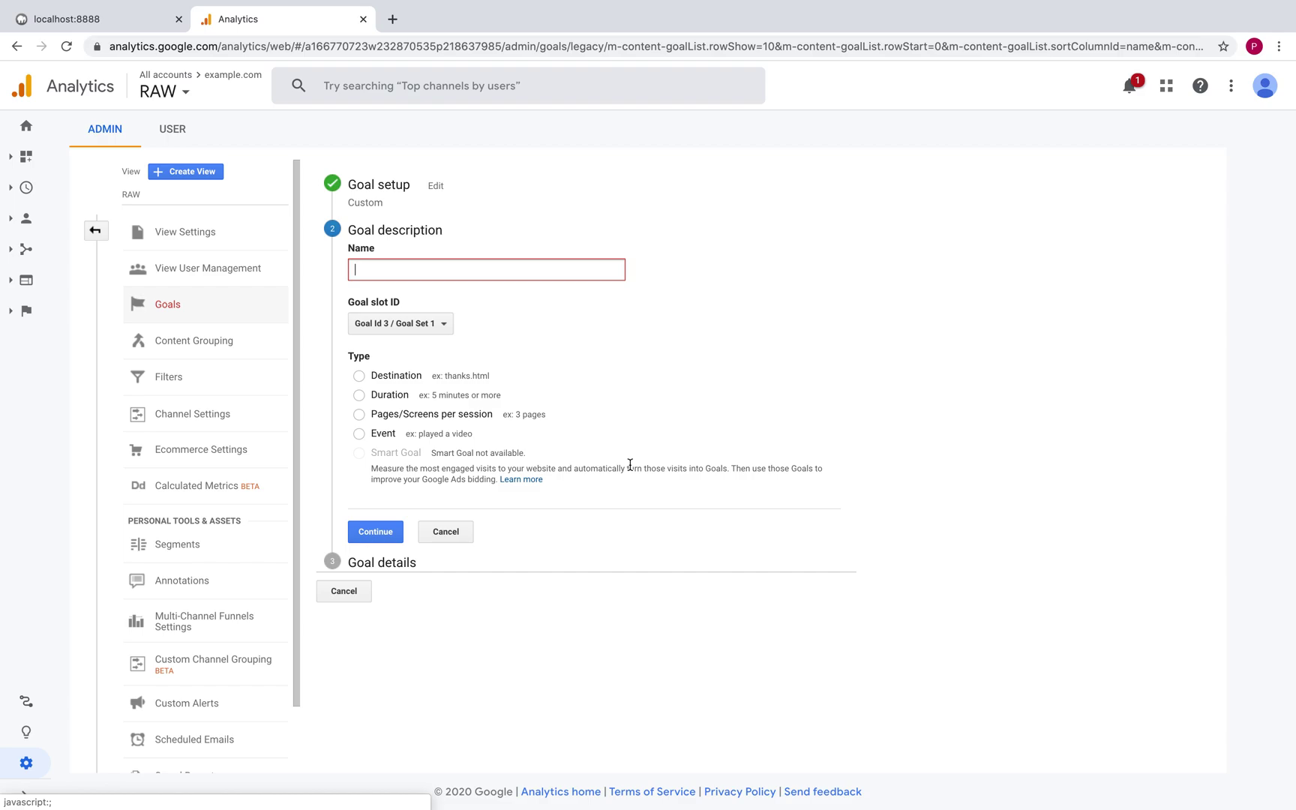
Name the goal Contact us, assign it to Goal Id 6 / Goal Set 2, and continue with the Destination type.
{"action": "type", "text": "Contact us"}
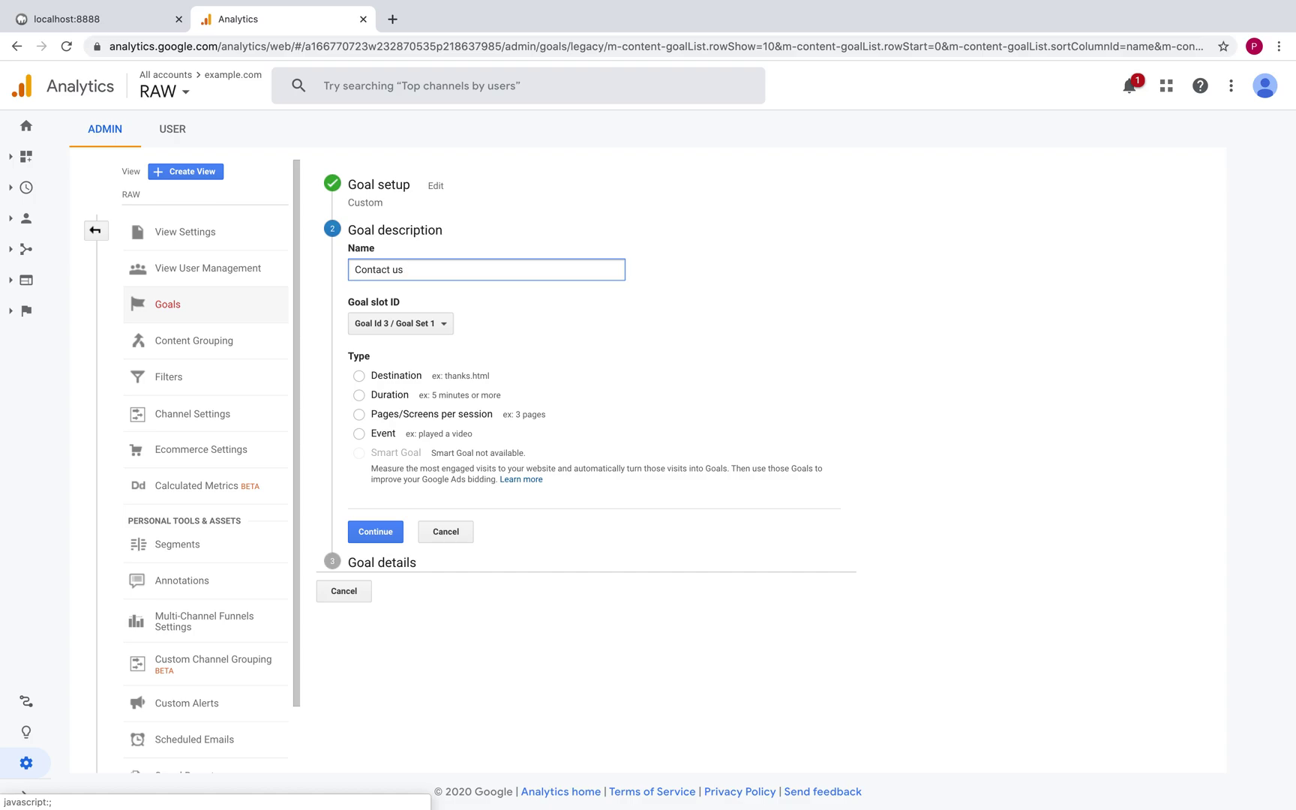
{"action": "left_click", "coordinate": [433, 338]}
{"action": "scroll", "coordinate": [436, 420], "scroll_direction": "down", "scroll_amount": 4}
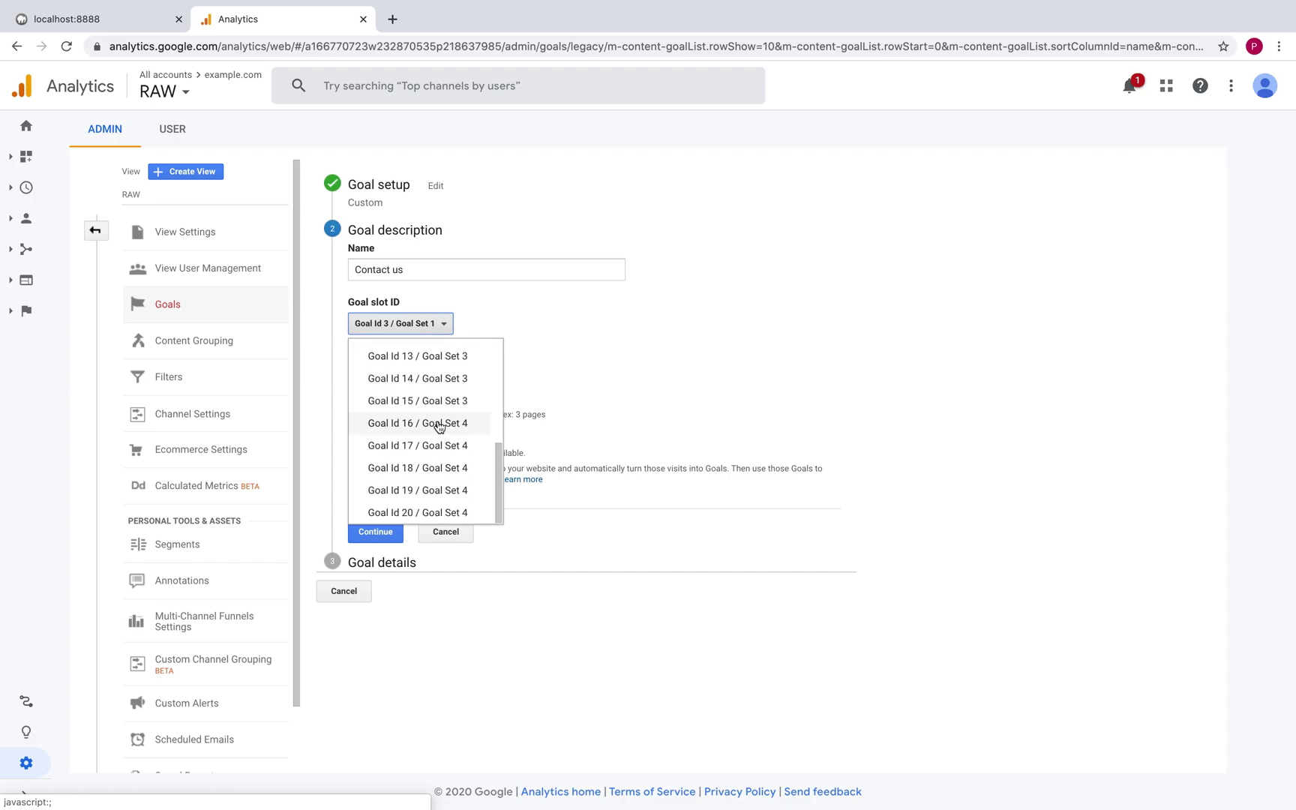
{"action": "scroll", "coordinate": [438, 426], "scroll_direction": "up", "scroll_amount": 4}
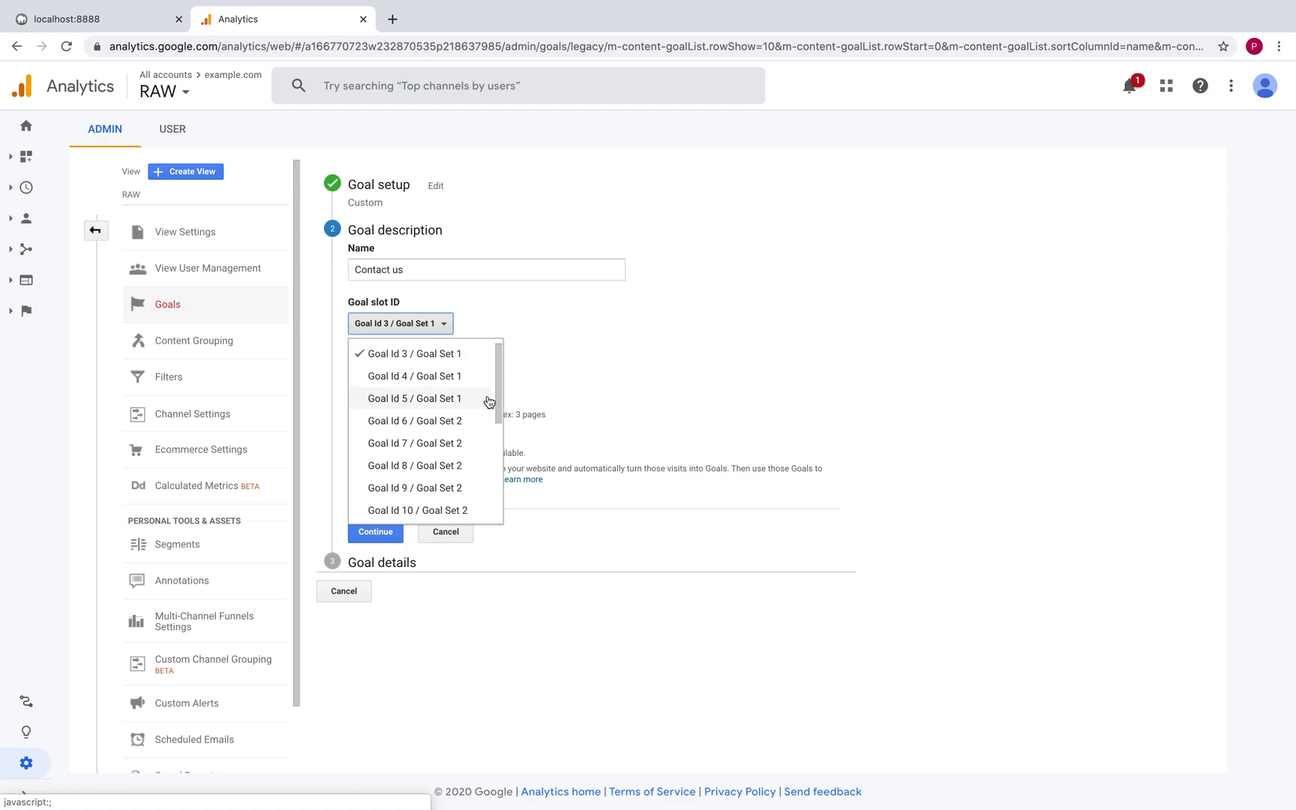
{"action": "left_click", "coordinate": [468, 424]}
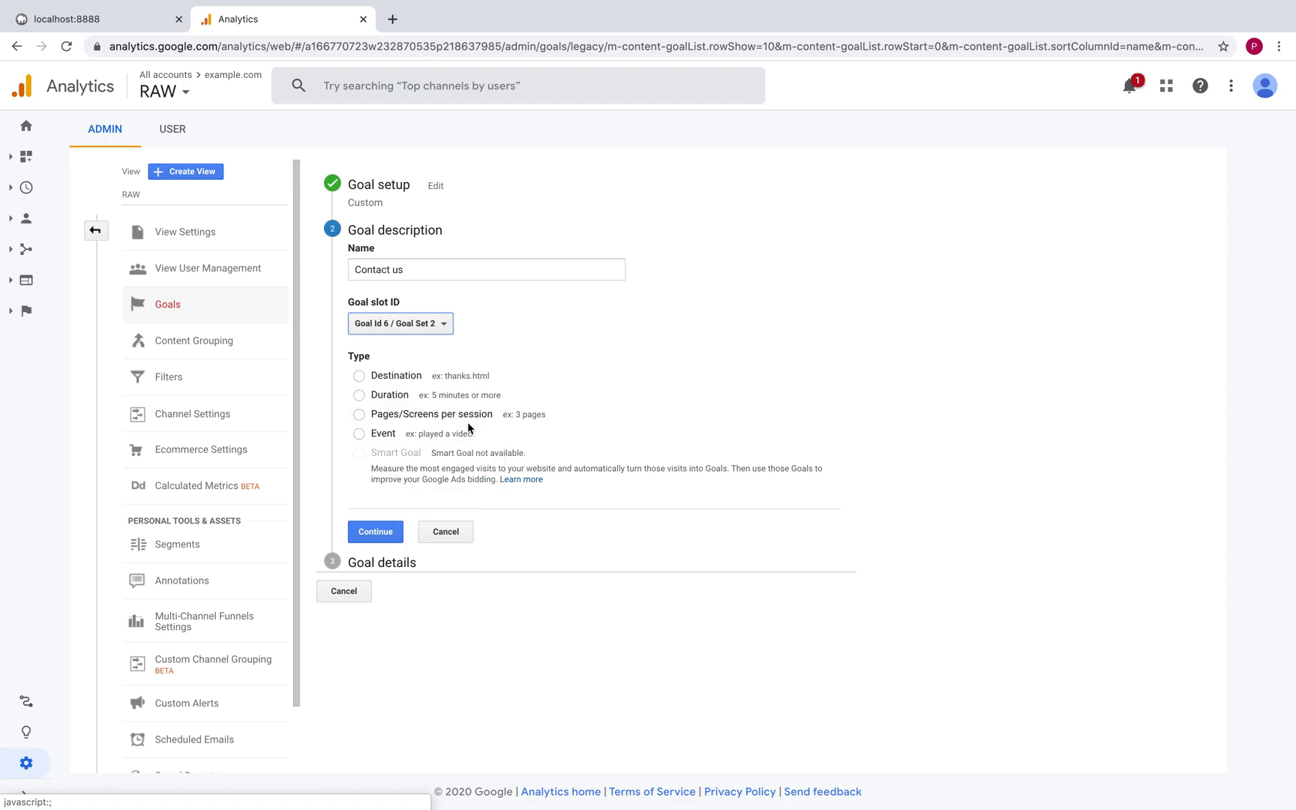
{"action": "left_click", "coordinate": [357, 377]}
{"action": "left_click", "coordinate": [387, 536]}
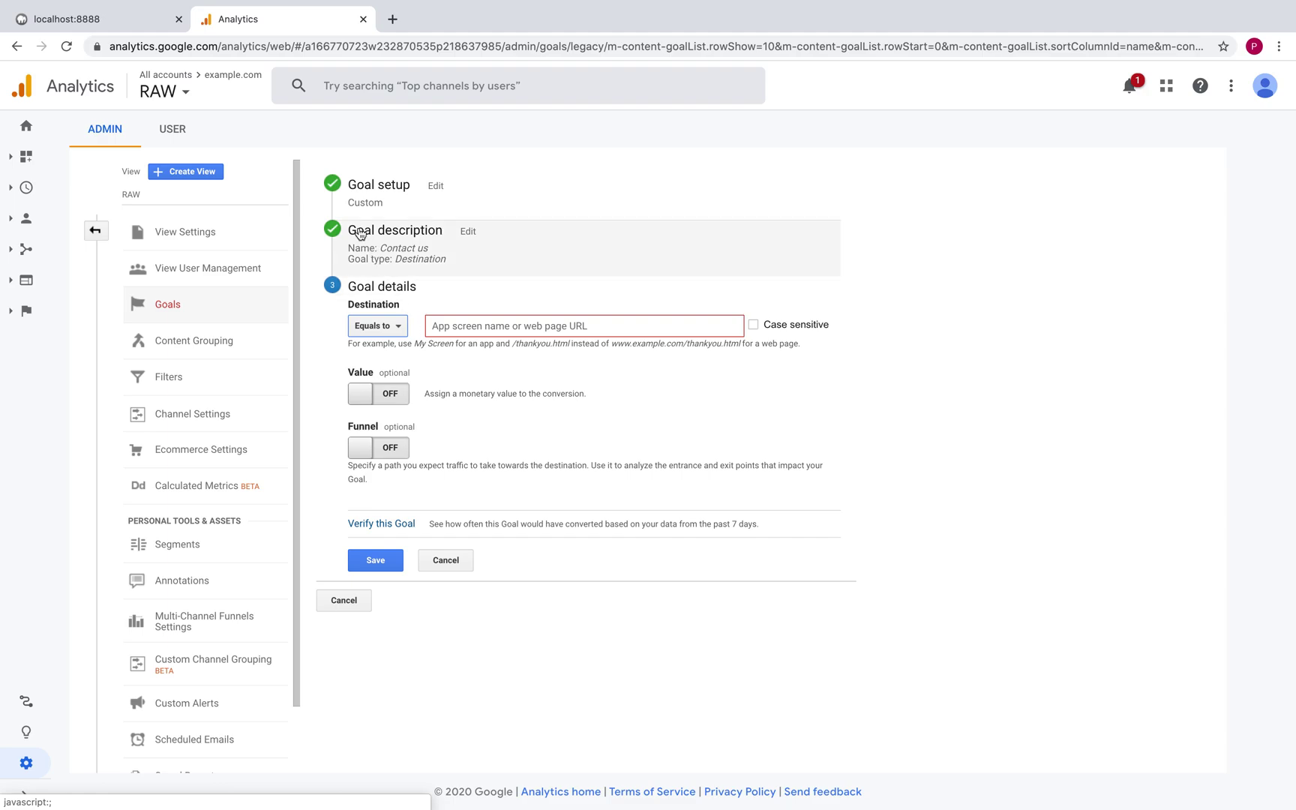
On the localhost:8888 site, submit the Contact us form with the name "dada" and the subject "dasdad".
{"action": "left_click", "coordinate": [147, 32]}
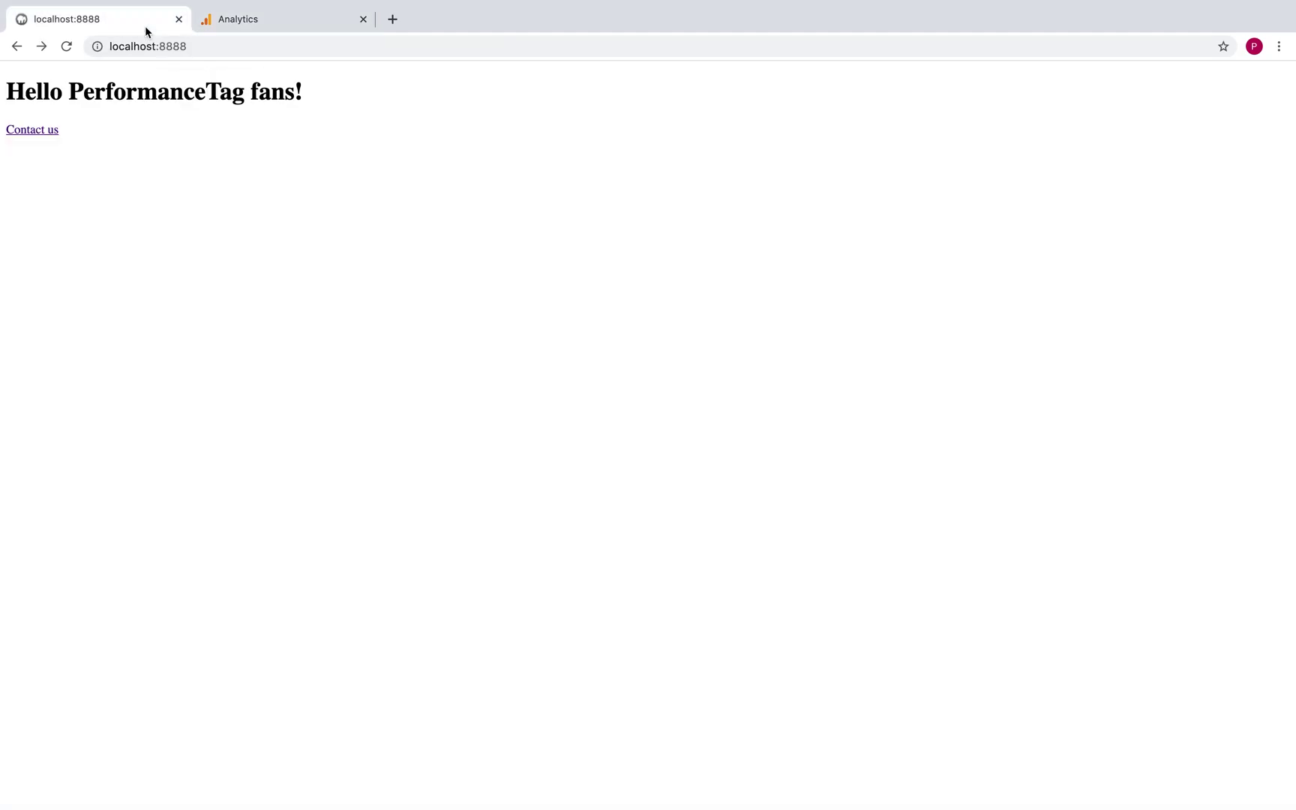
{"action": "left_click", "coordinate": [43, 133]}
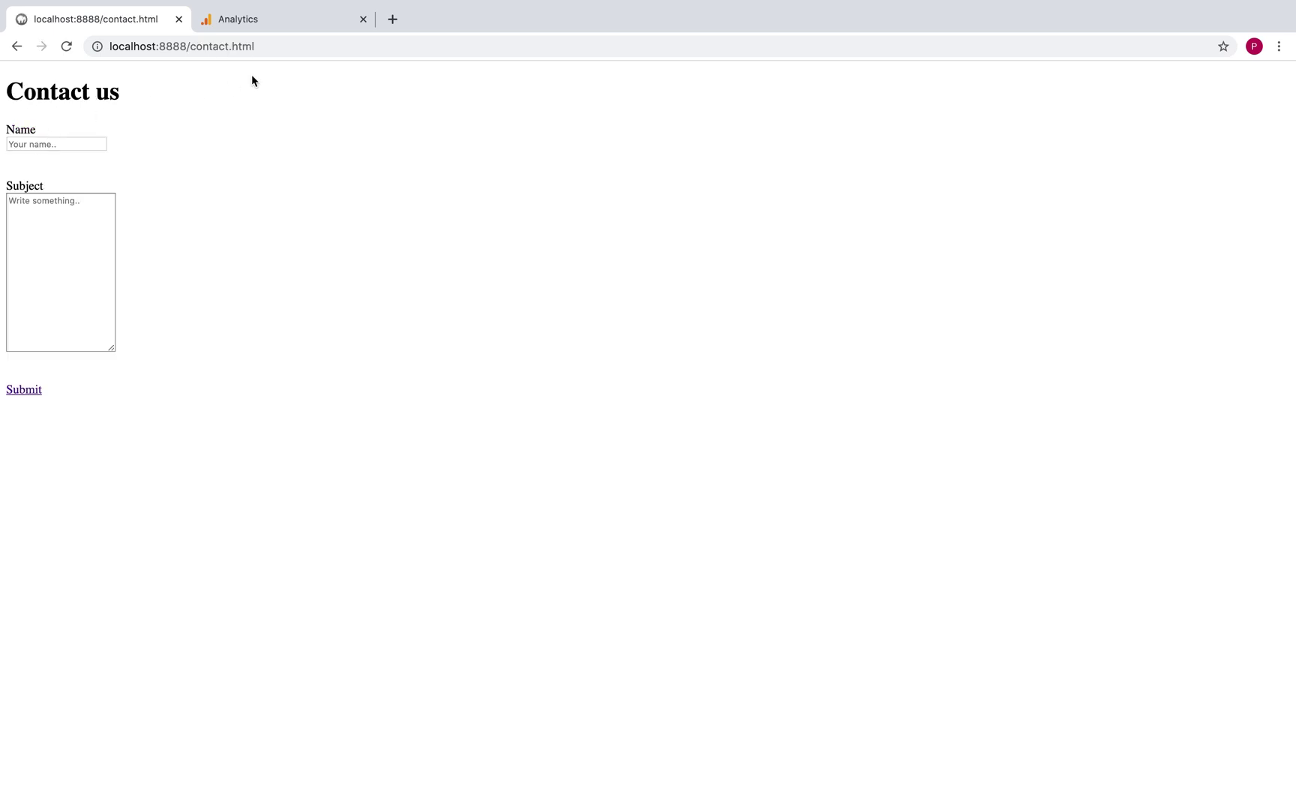
{"action": "left_click", "coordinate": [73, 145]}
{"action": "type", "text": "dada"}
{"action": "left_click", "coordinate": [55, 209]}
{"action": "type", "text": "dasdad"}
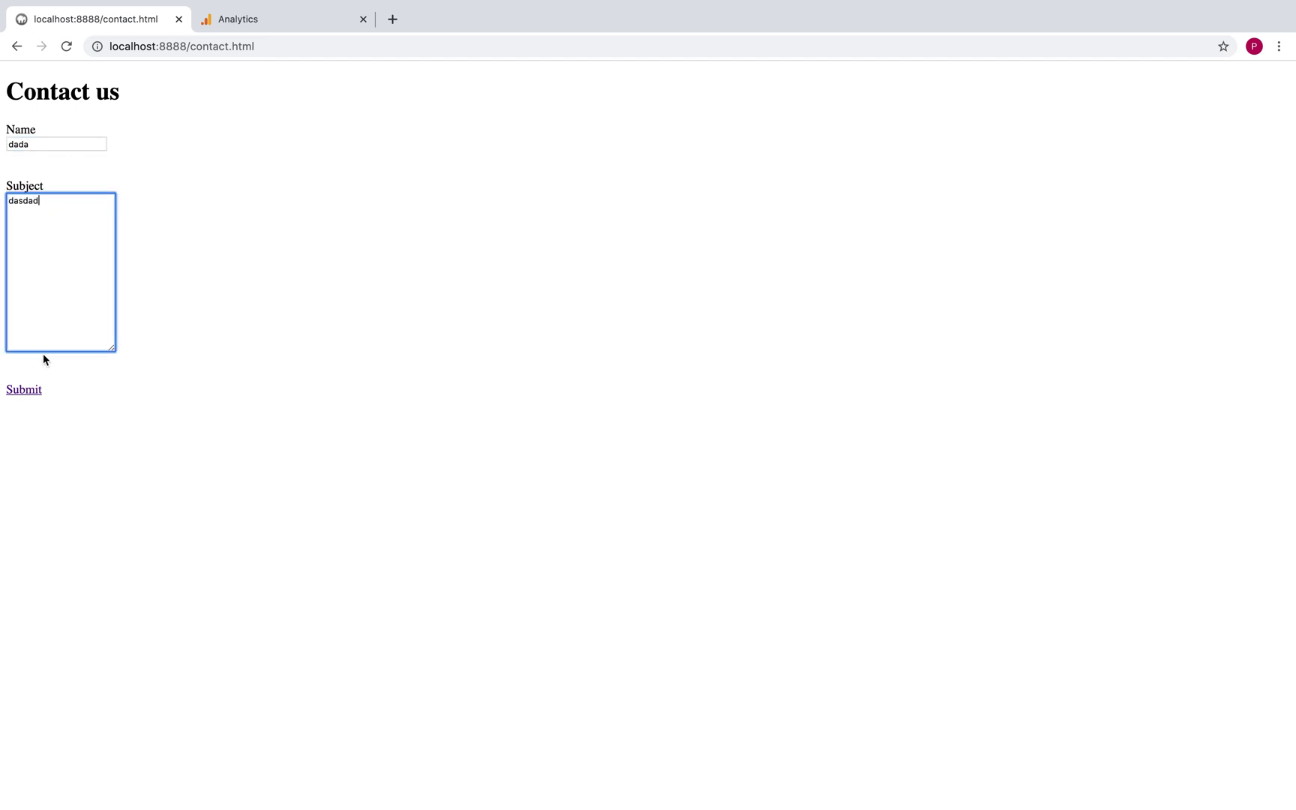
{"action": "left_click", "coordinate": [27, 392]}
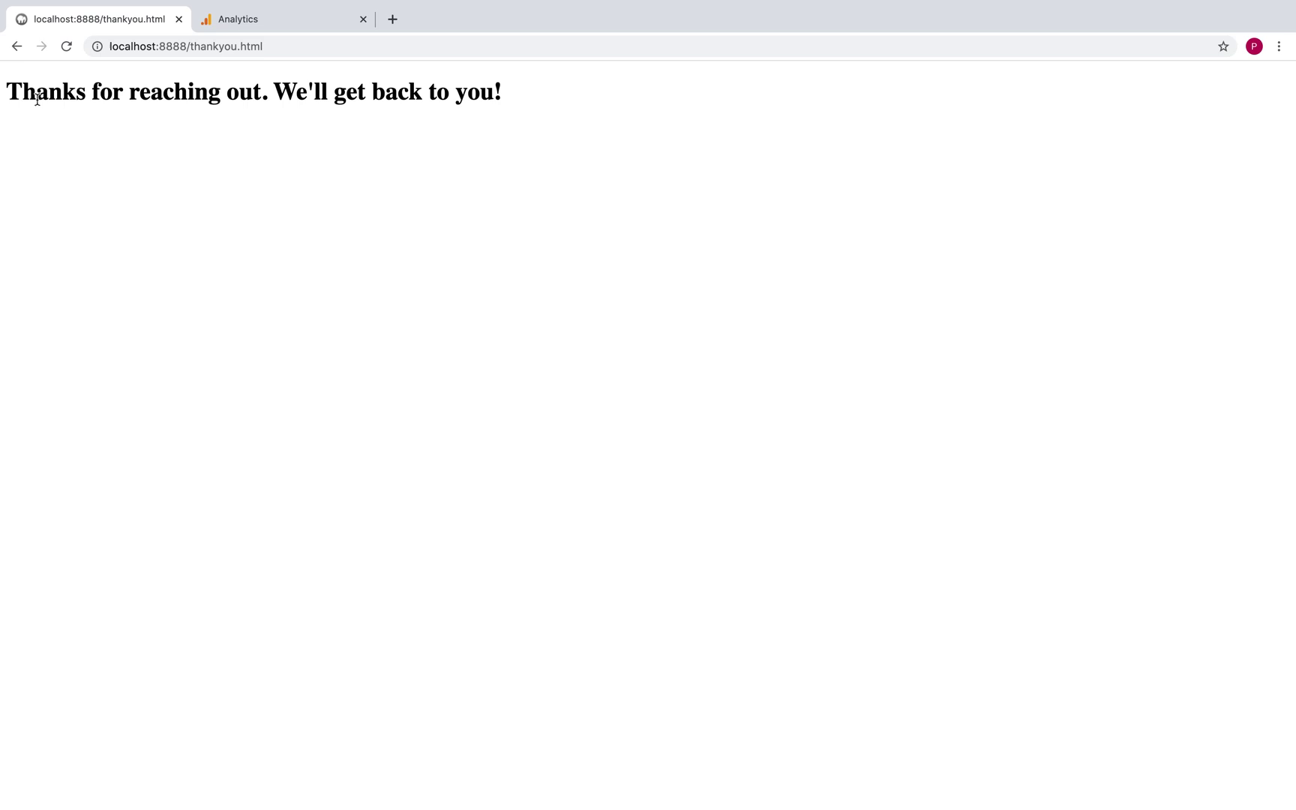
Copy the /thankyou.html path from the thank-you page's address and paste it as the goal's destination in Analytics.
{"action": "left_click", "coordinate": [186, 49]}
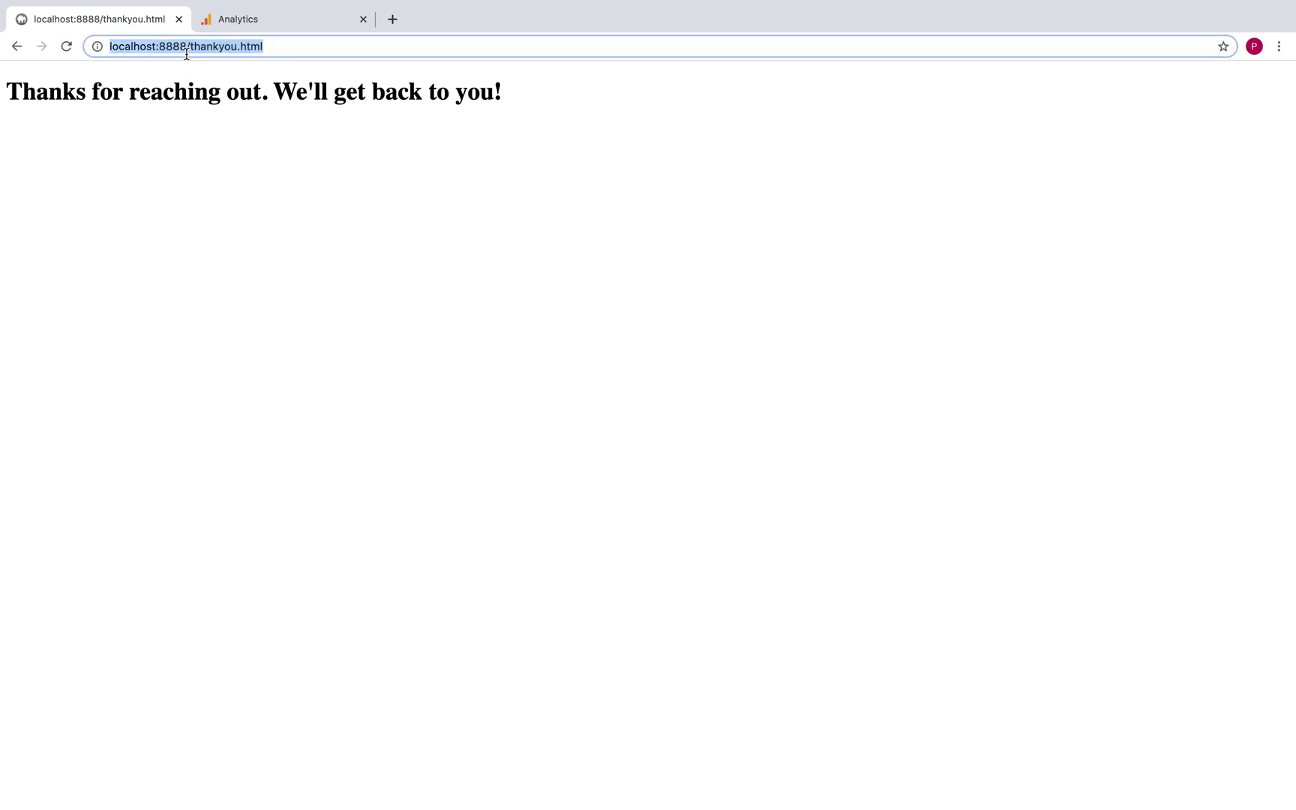
{"action": "left_click", "coordinate": [186, 49]}
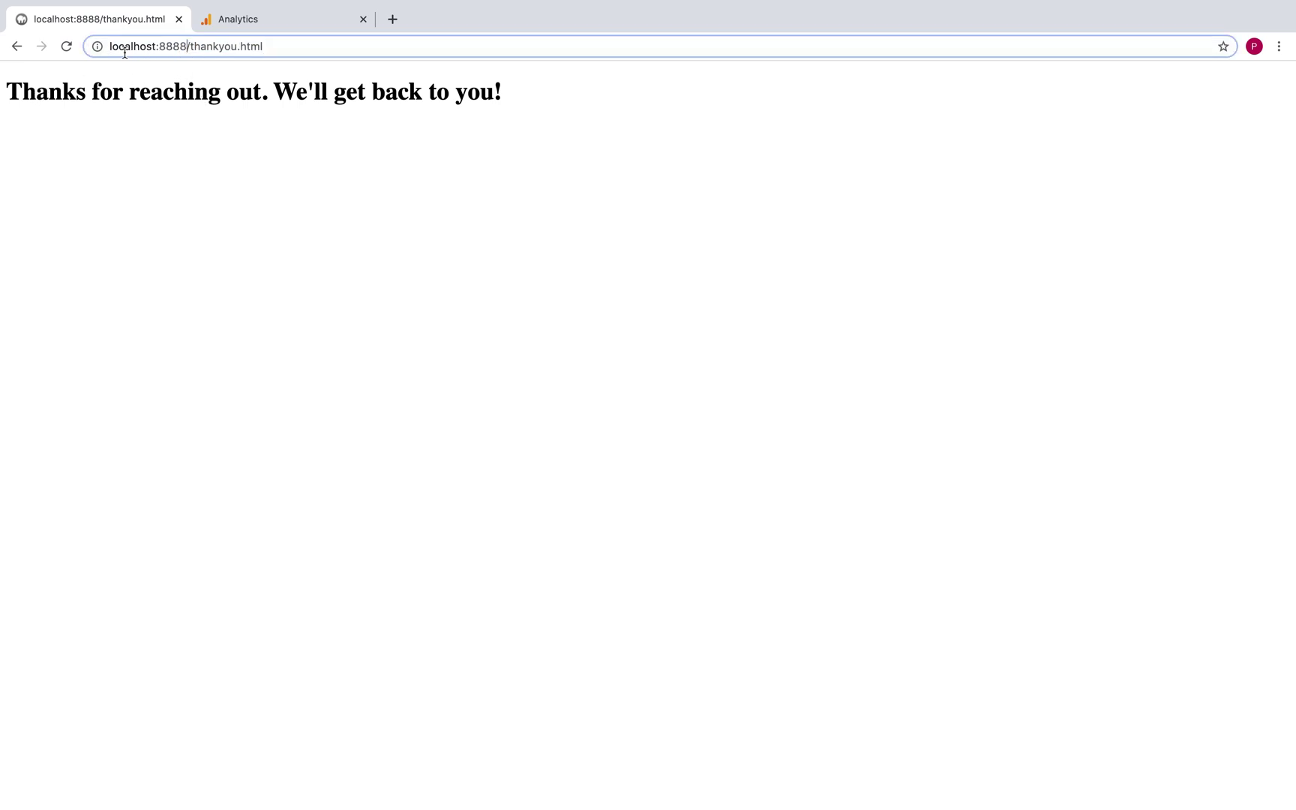
{"action": "left_click", "coordinate": [186, 45]}
{"action": "left_click_drag", "start_coordinate": [184, 46], "coordinate": [102, 45]}
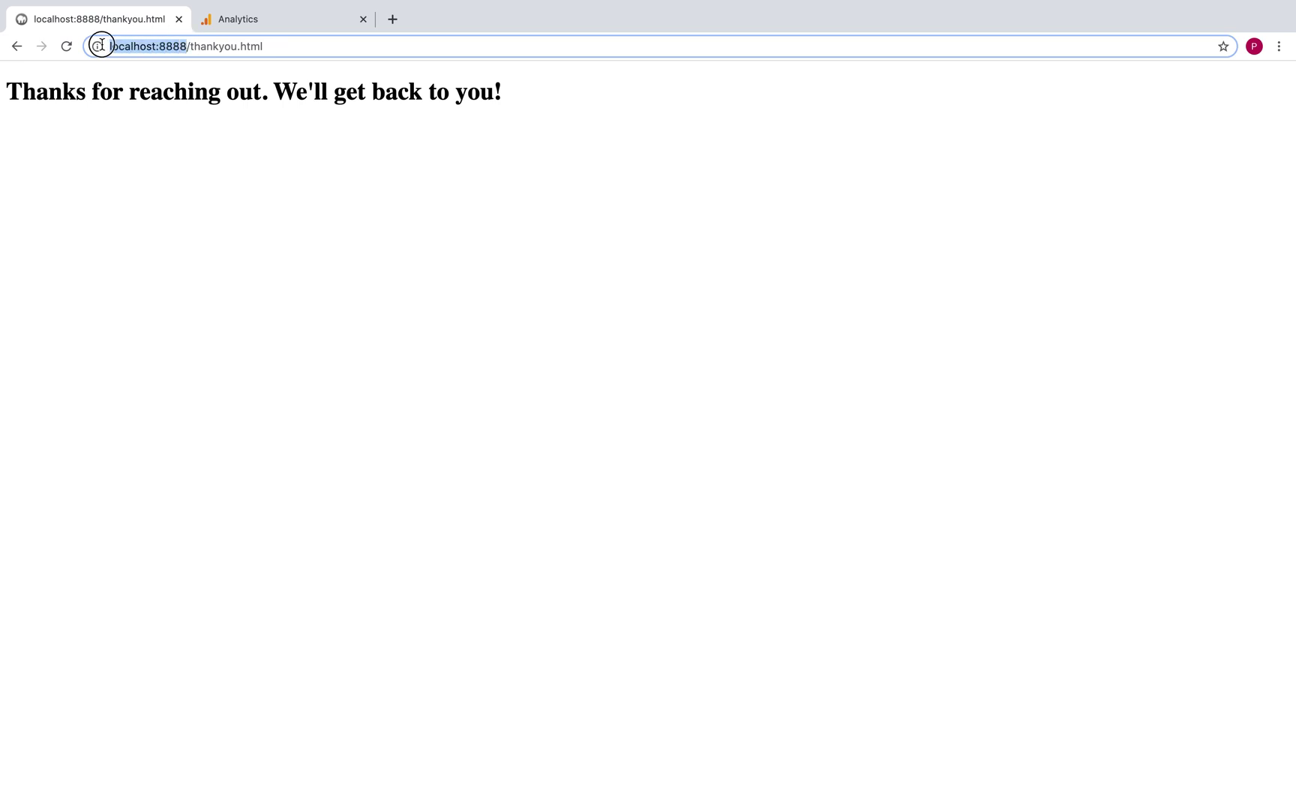
{"action": "left_click", "coordinate": [213, 50]}
{"action": "left_click_drag", "start_coordinate": [186, 46], "coordinate": [289, 47]}
{"action": "key", "text": "super+c"}
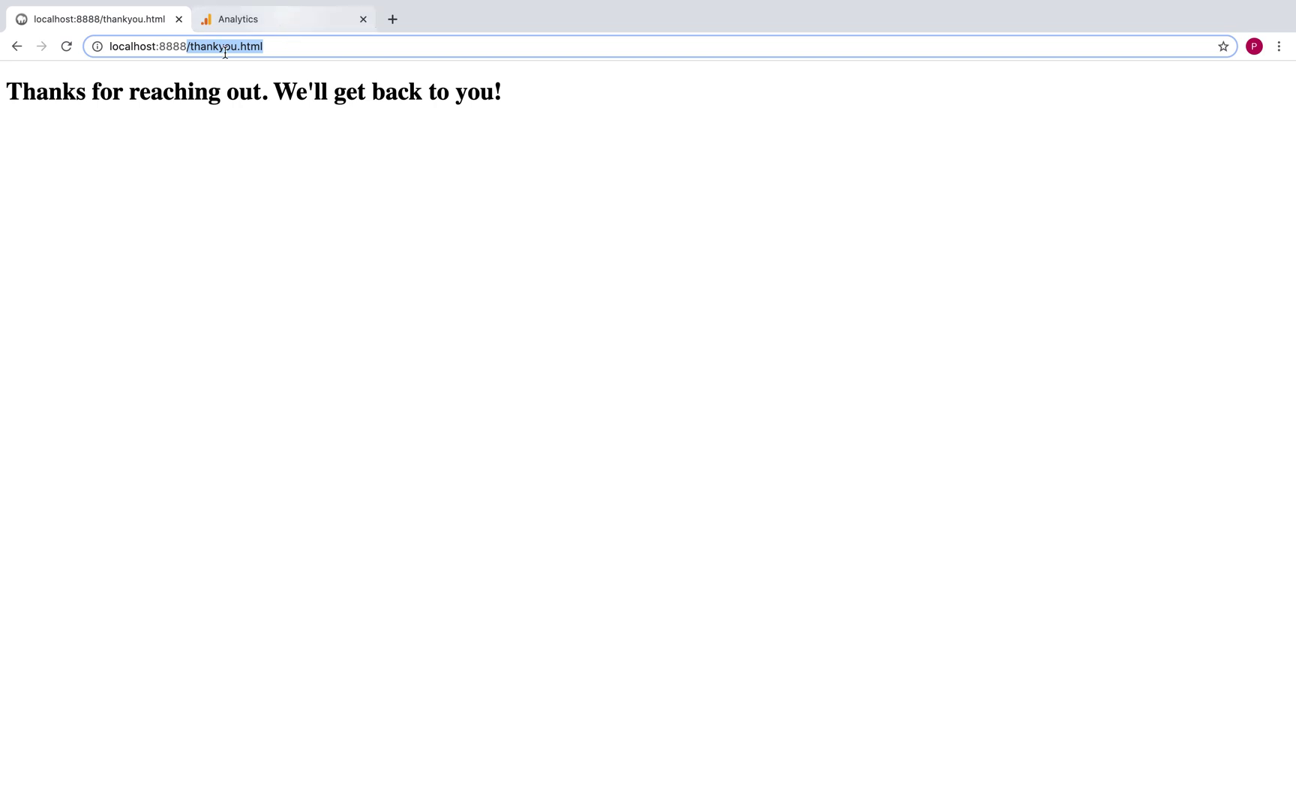
{"action": "left_click", "coordinate": [295, 25]}
{"action": "left_click", "coordinate": [459, 321]}
{"action": "key", "text": "super+v"}
{"action": "left_click", "coordinate": [882, 396]}
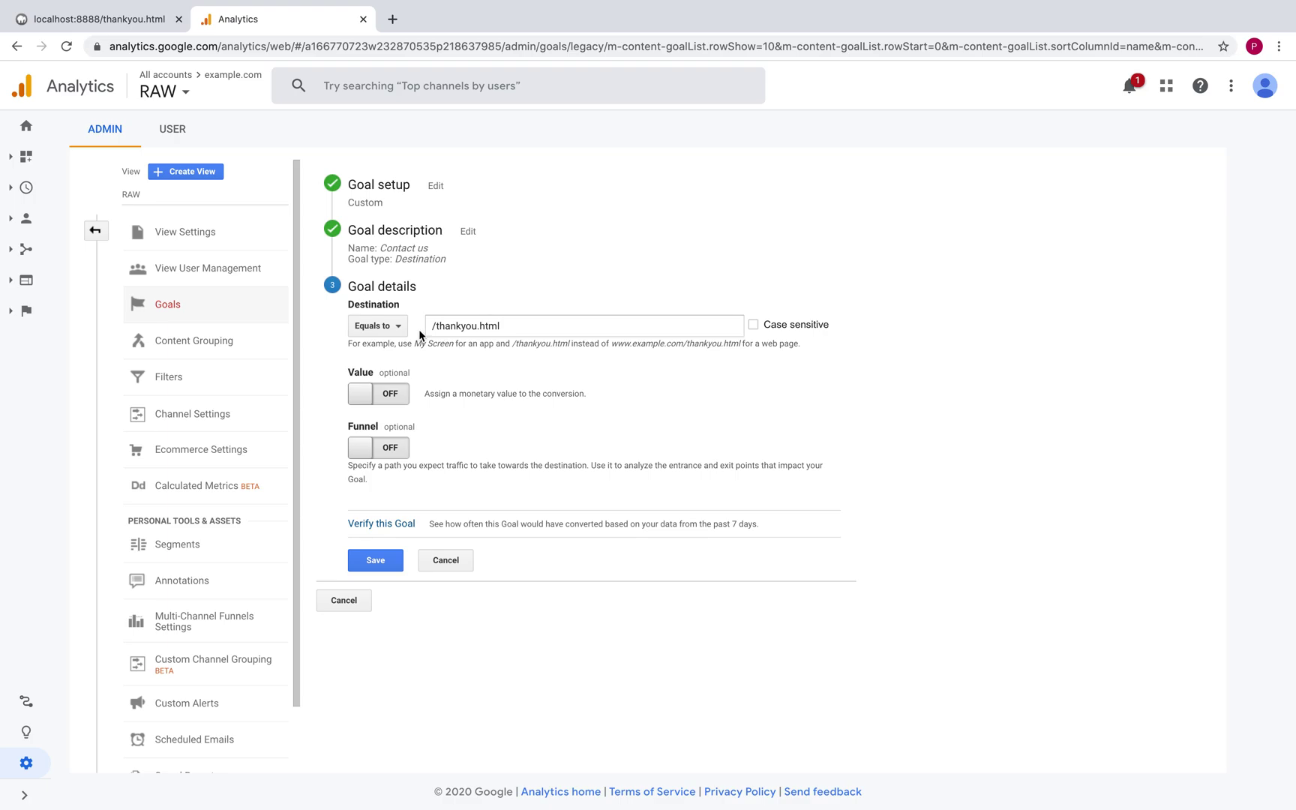
{"action": "left_click", "coordinate": [138, 29]}
{"action": "left_click", "coordinate": [185, 46]}
{"action": "triple_click", "coordinate": [184, 46]}
{"action": "key", "text": "ctrl+c"}
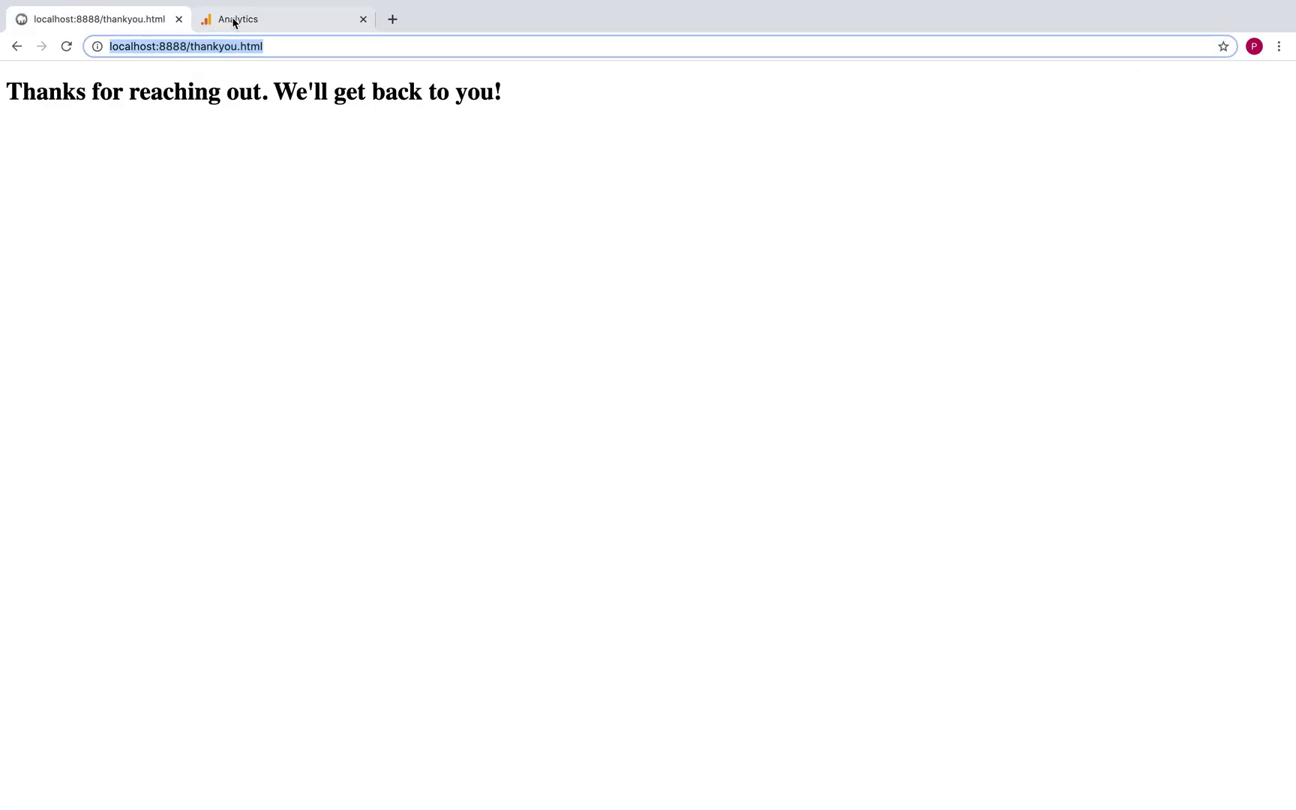
{"action": "left_click", "coordinate": [232, 20]}
{"action": "triple_click", "coordinate": [482, 322]}
{"action": "key", "text": "ctrl+v"}
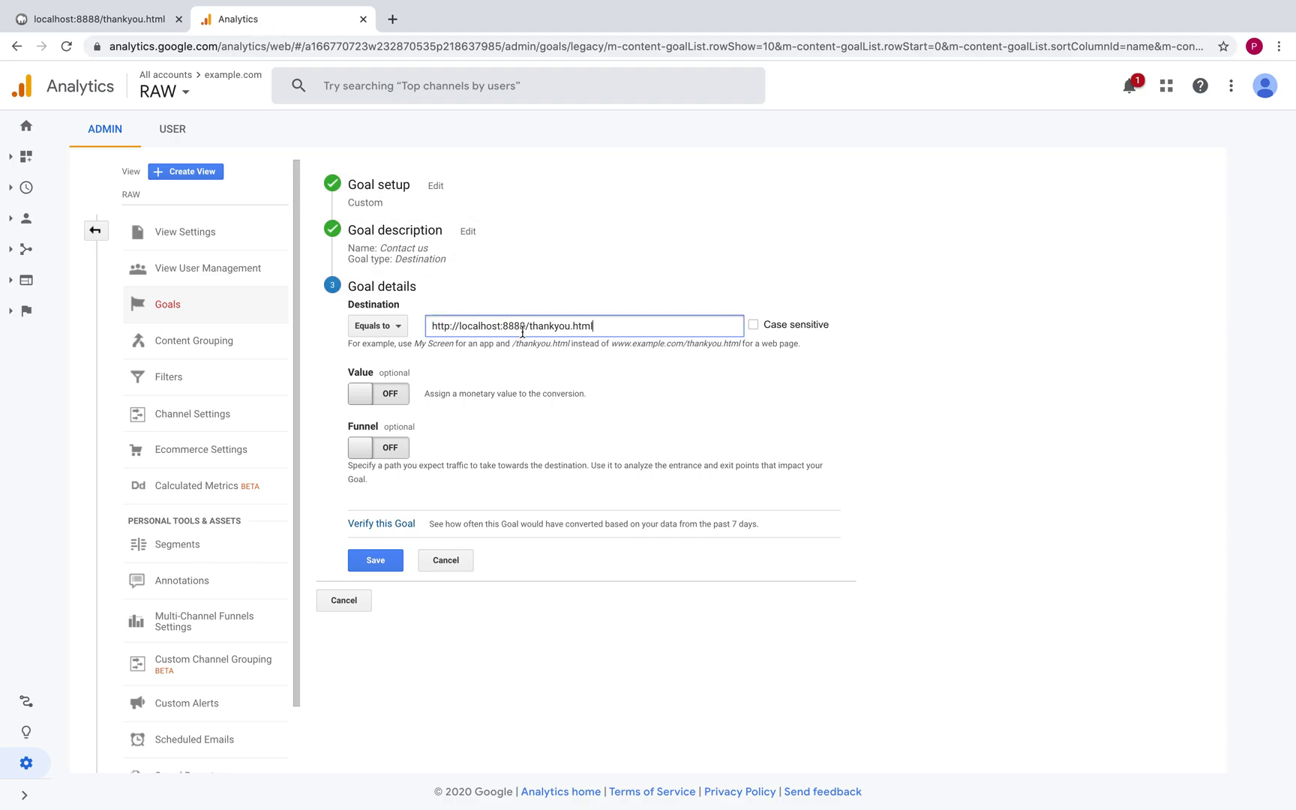
{"action": "left_click_drag", "start_coordinate": [524, 327], "coordinate": [425, 328]}
{"action": "key", "text": "BackSpace"}
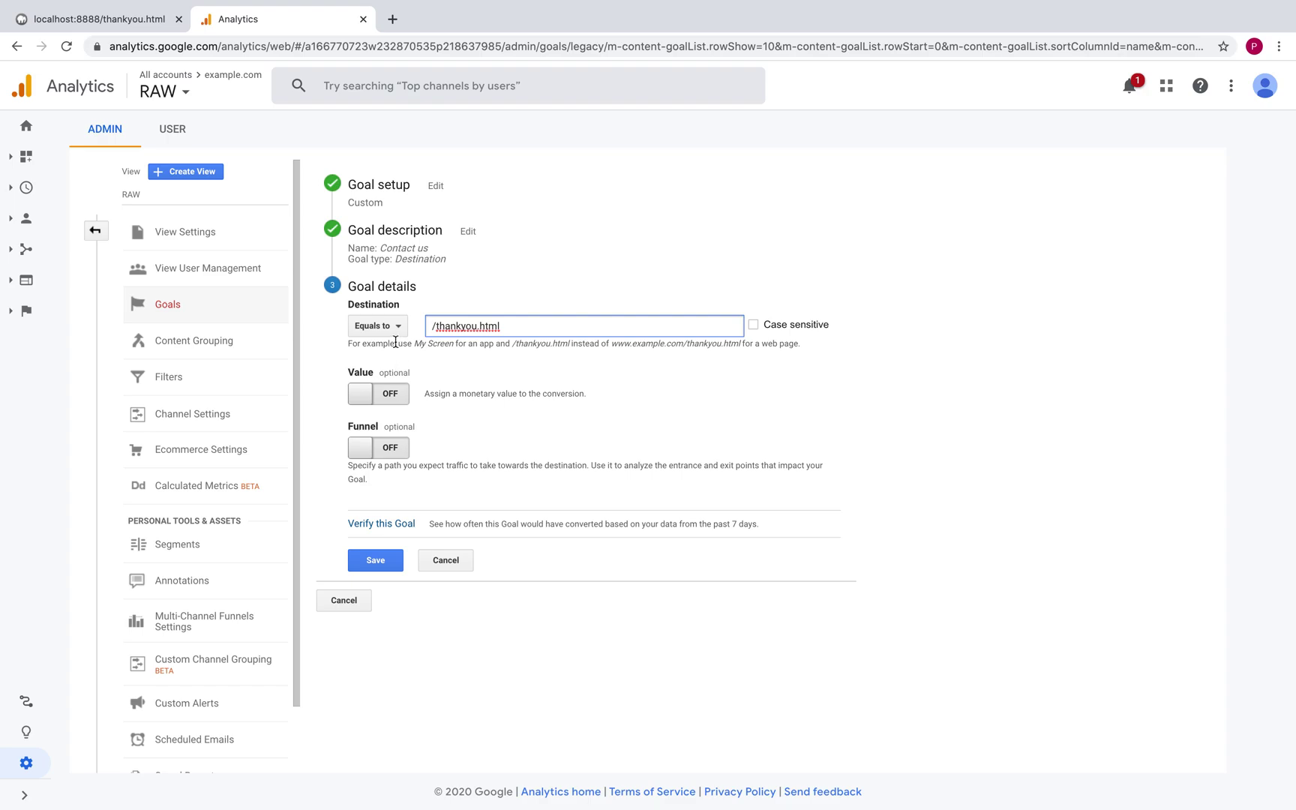
Append the query string ?ds=dasda to the destination and remove it again.
{"action": "left_click", "coordinate": [551, 328]}
{"action": "type", "text": "?ds=dasda"}
{"action": "left_click_drag", "start_coordinate": [502, 326], "coordinate": [589, 321]}
{"action": "key", "text": "BackSpace"}
Switch the destination's match type to Begins with and back to Equals to.
{"action": "left_click", "coordinate": [366, 326]}
{"action": "left_click", "coordinate": [383, 377]}
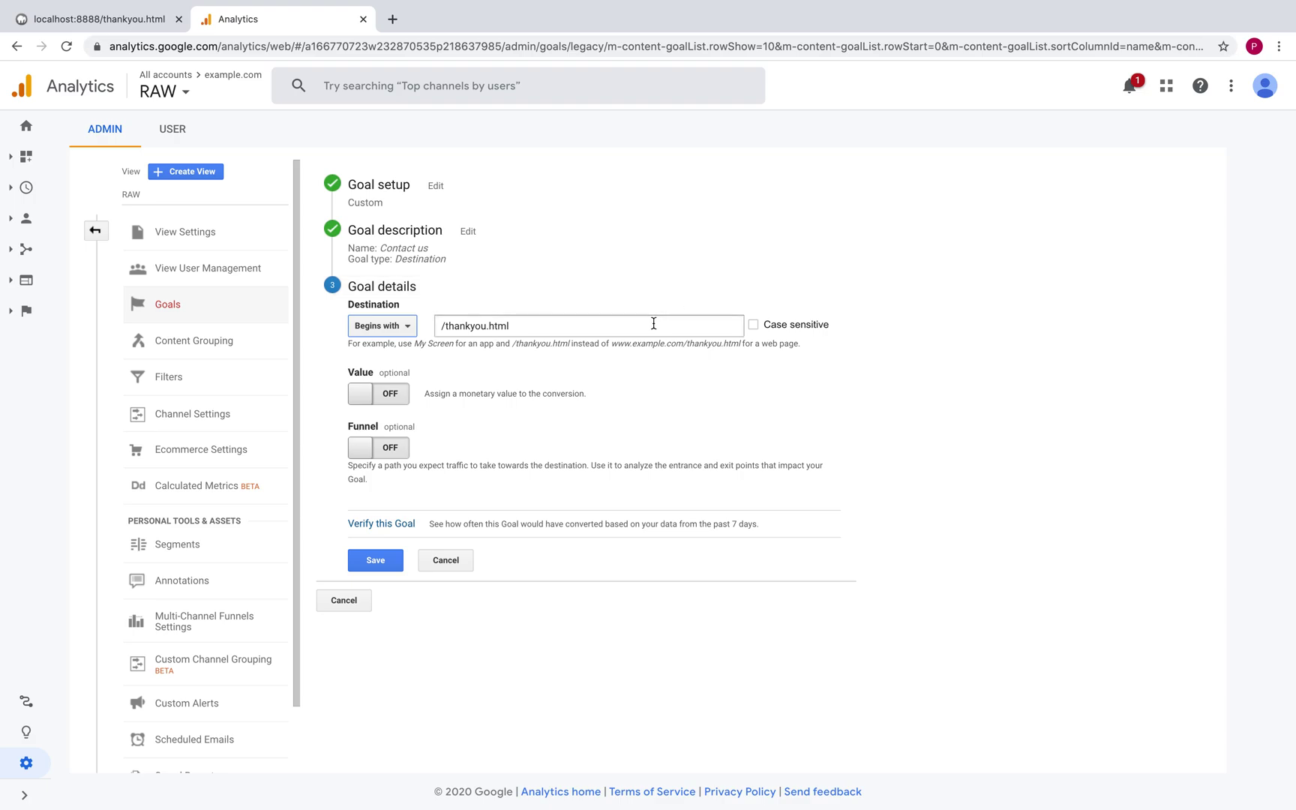
{"action": "left_click", "coordinate": [403, 329]}
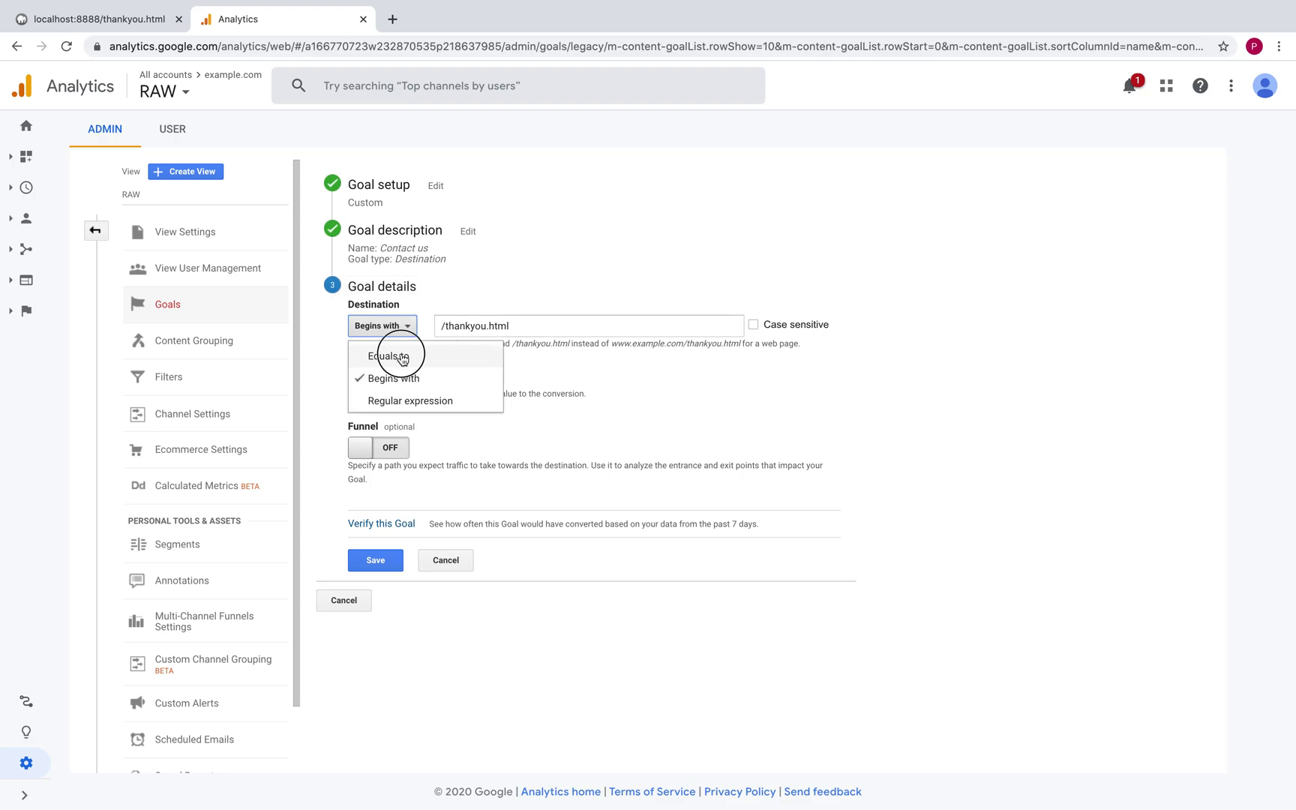
{"action": "left_click", "coordinate": [403, 357]}
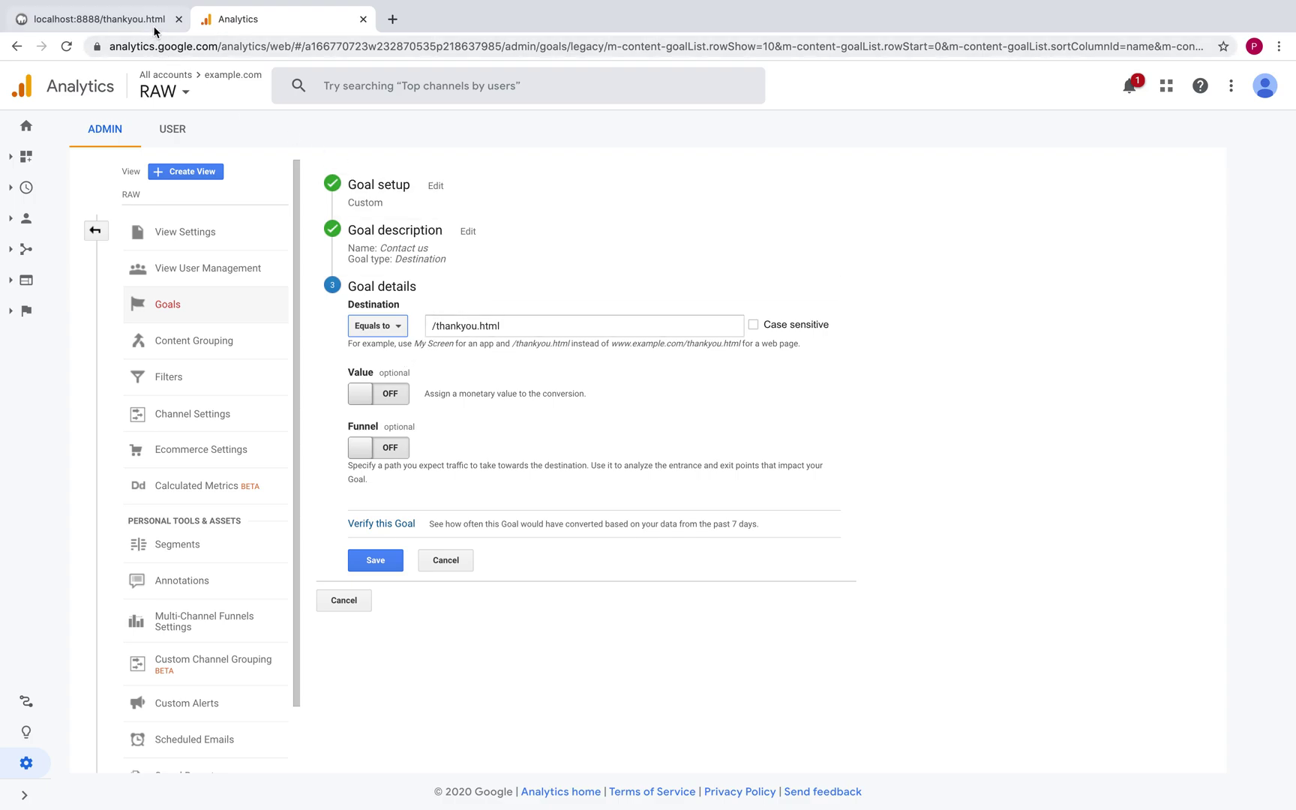
Remove the .html extension from the destination path and add it back.
{"action": "left_click", "coordinate": [479, 327]}
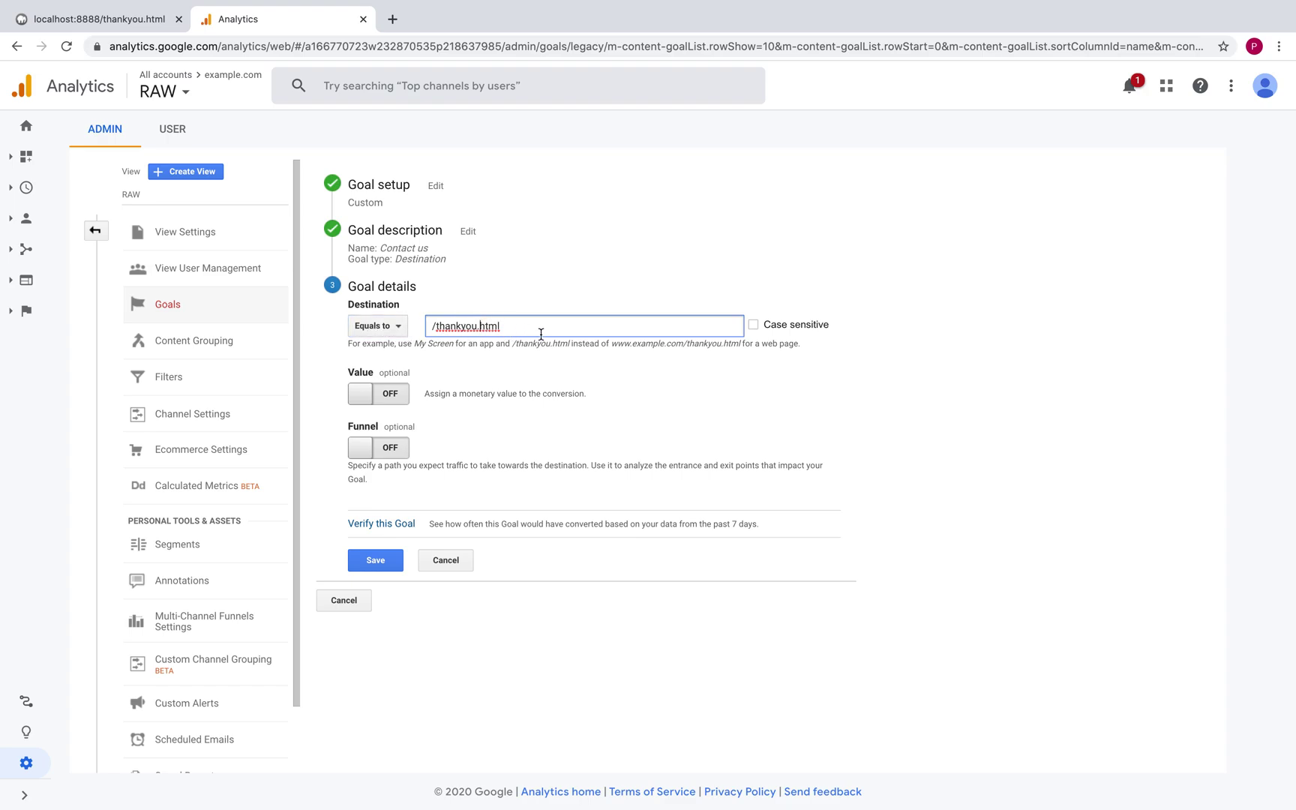
{"action": "left_click_drag", "start_coordinate": [523, 327], "coordinate": [480, 327]}
{"action": "key", "text": "BackSpace"}
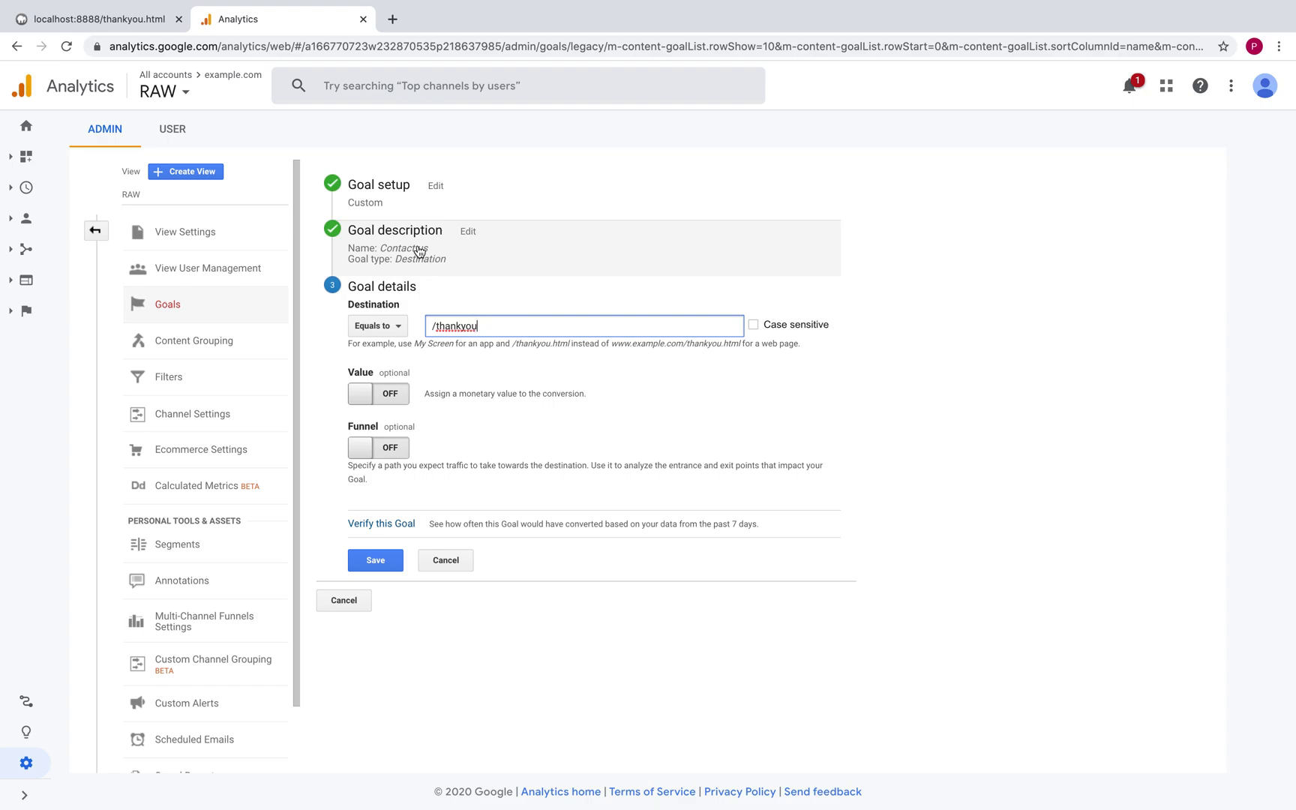
{"action": "type", "text": ".html"}
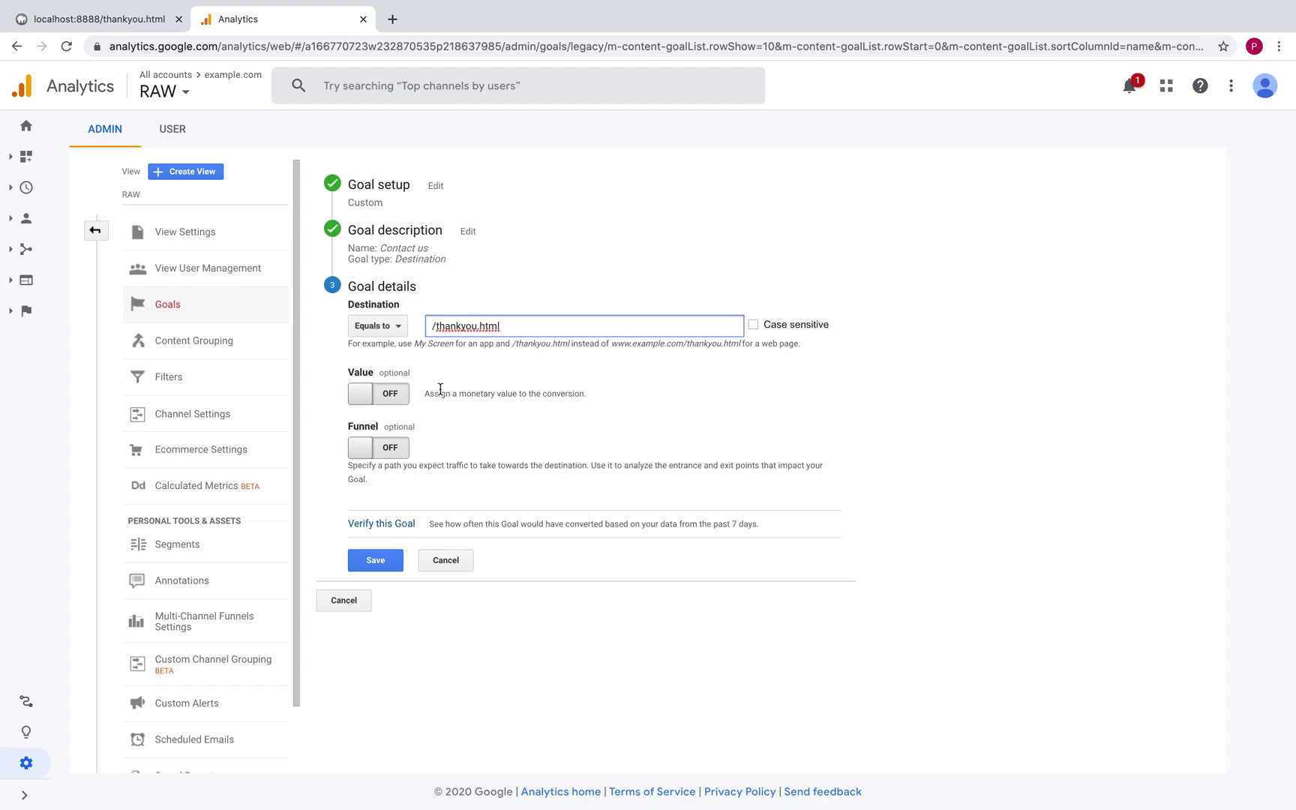
Turn the goal's monetary value option on and back off without entering an amount.
{"action": "left_click", "coordinate": [396, 397]}
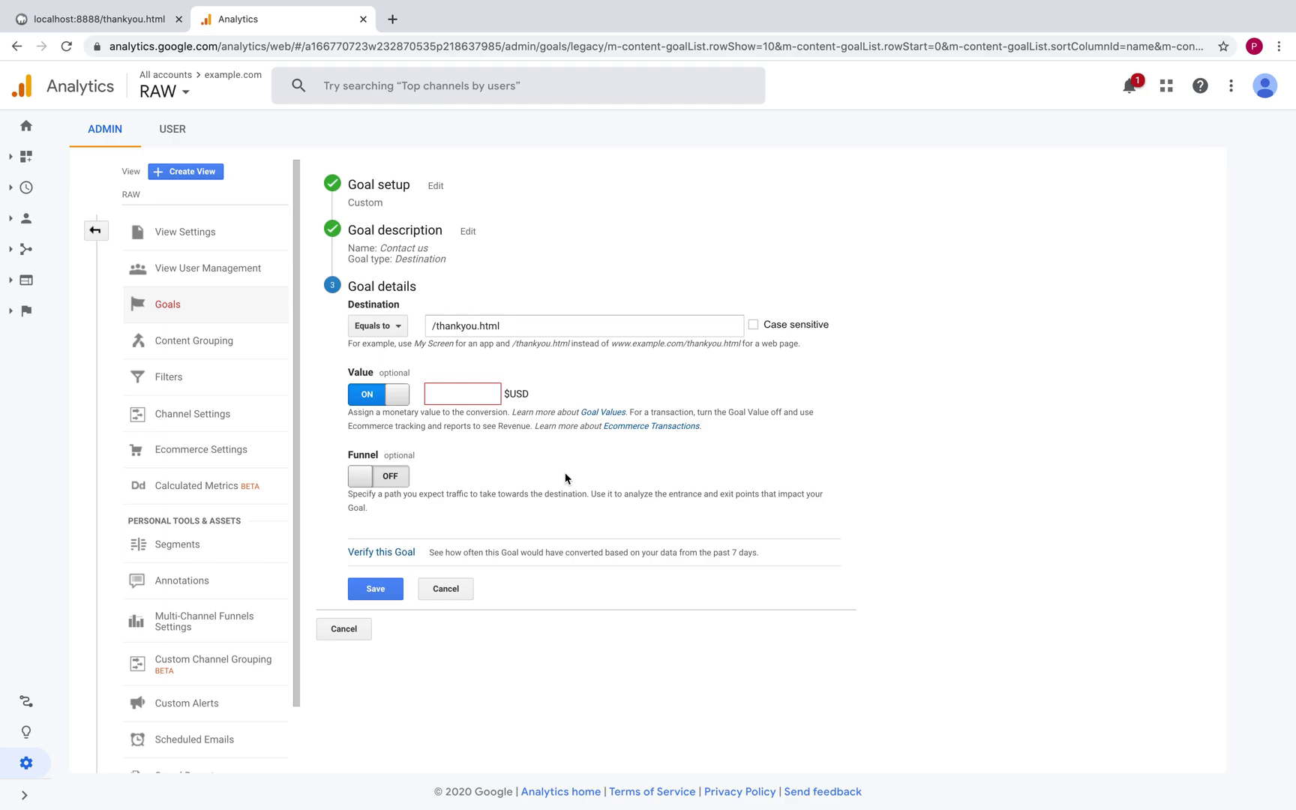
{"action": "left_click", "coordinate": [482, 399]}
{"action": "left_click", "coordinate": [384, 397]}
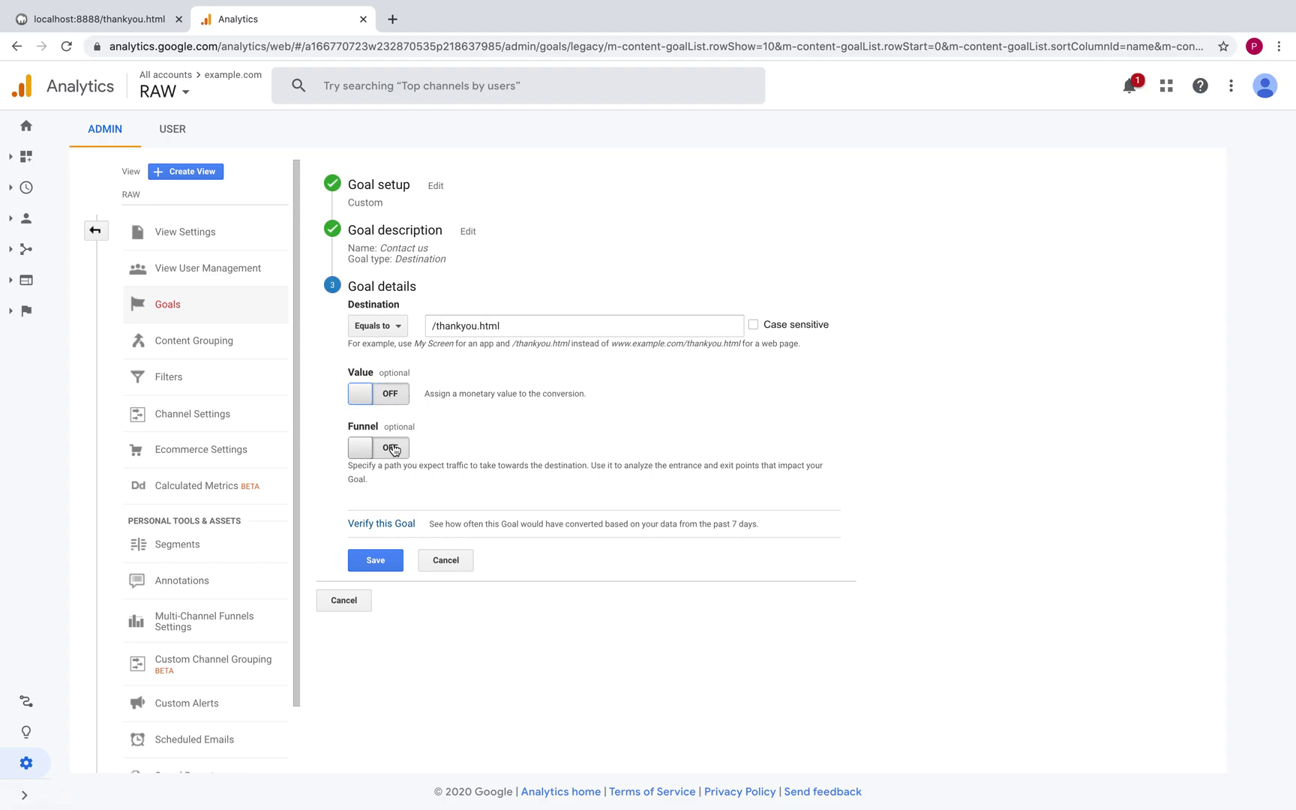
Turn on the goal's funnel and copy the /contact.html path from the site's contact page address.
{"action": "left_click", "coordinate": [393, 448]}
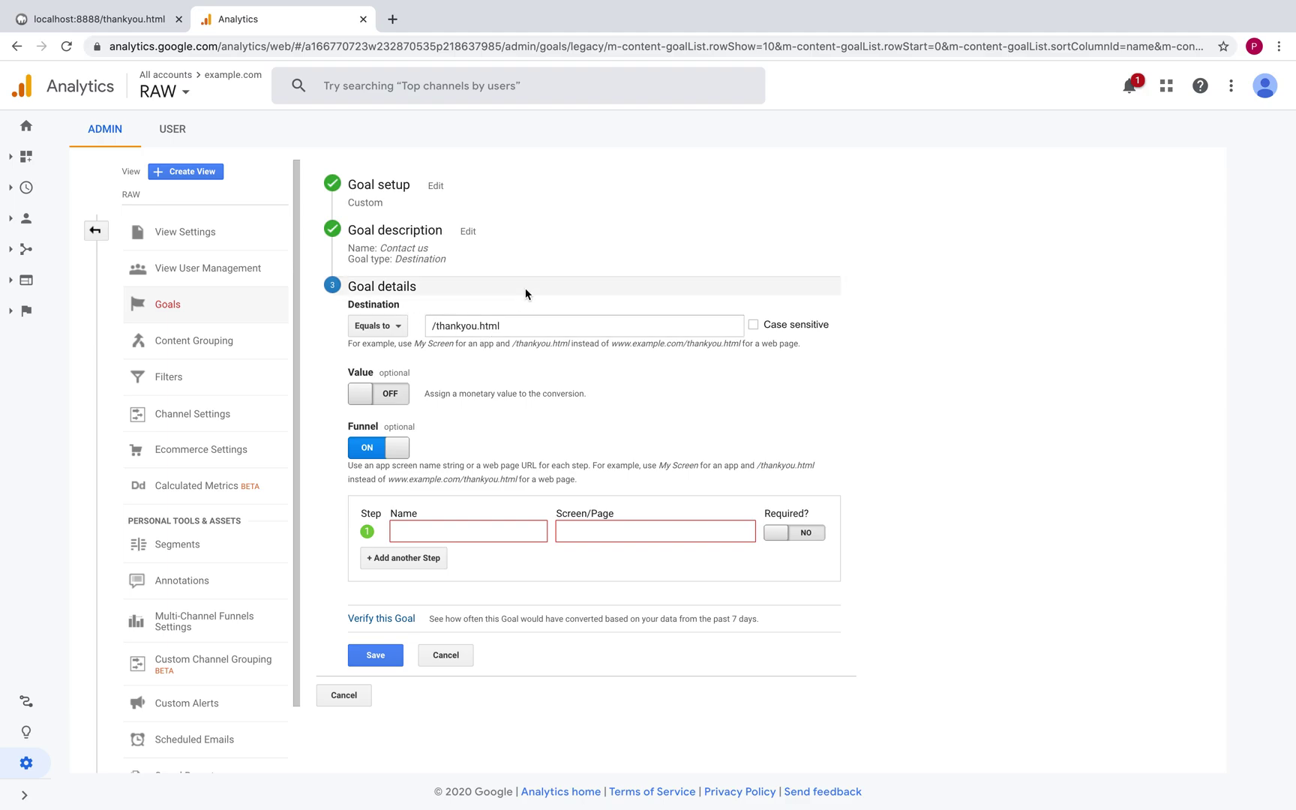
{"action": "left_click", "coordinate": [114, 20]}
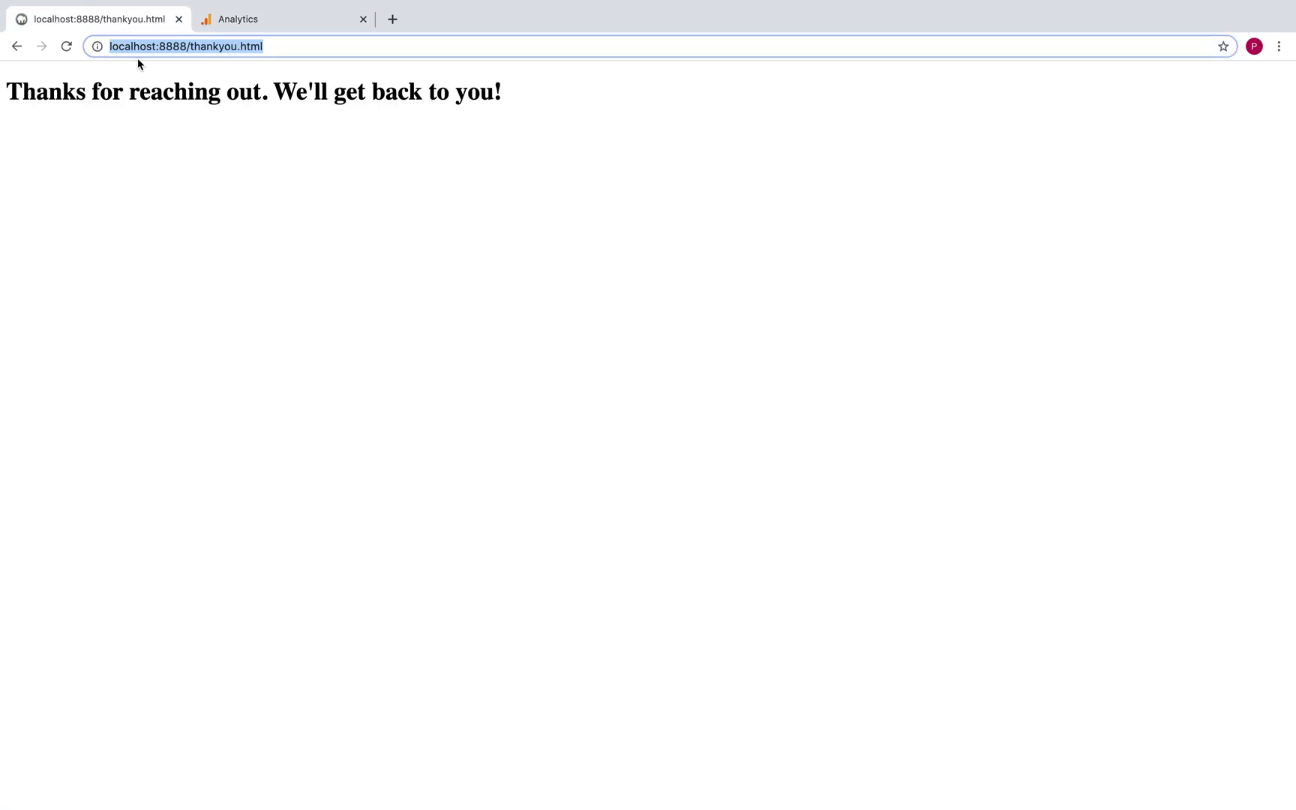
{"action": "left_click", "coordinate": [17, 46]}
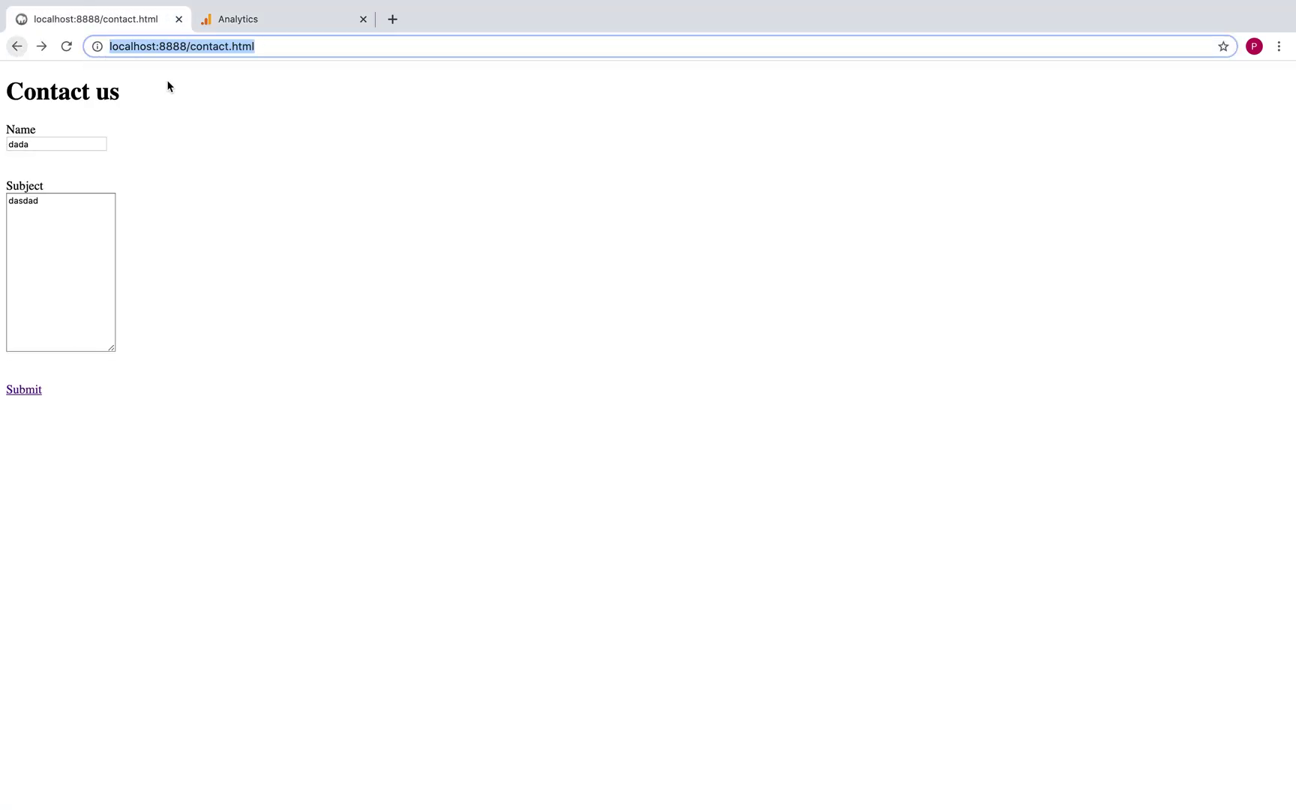
{"action": "left_click", "coordinate": [240, 47]}
{"action": "left_click_drag", "start_coordinate": [280, 45], "coordinate": [187, 46]}
{"action": "key", "text": "ctrl+c"}
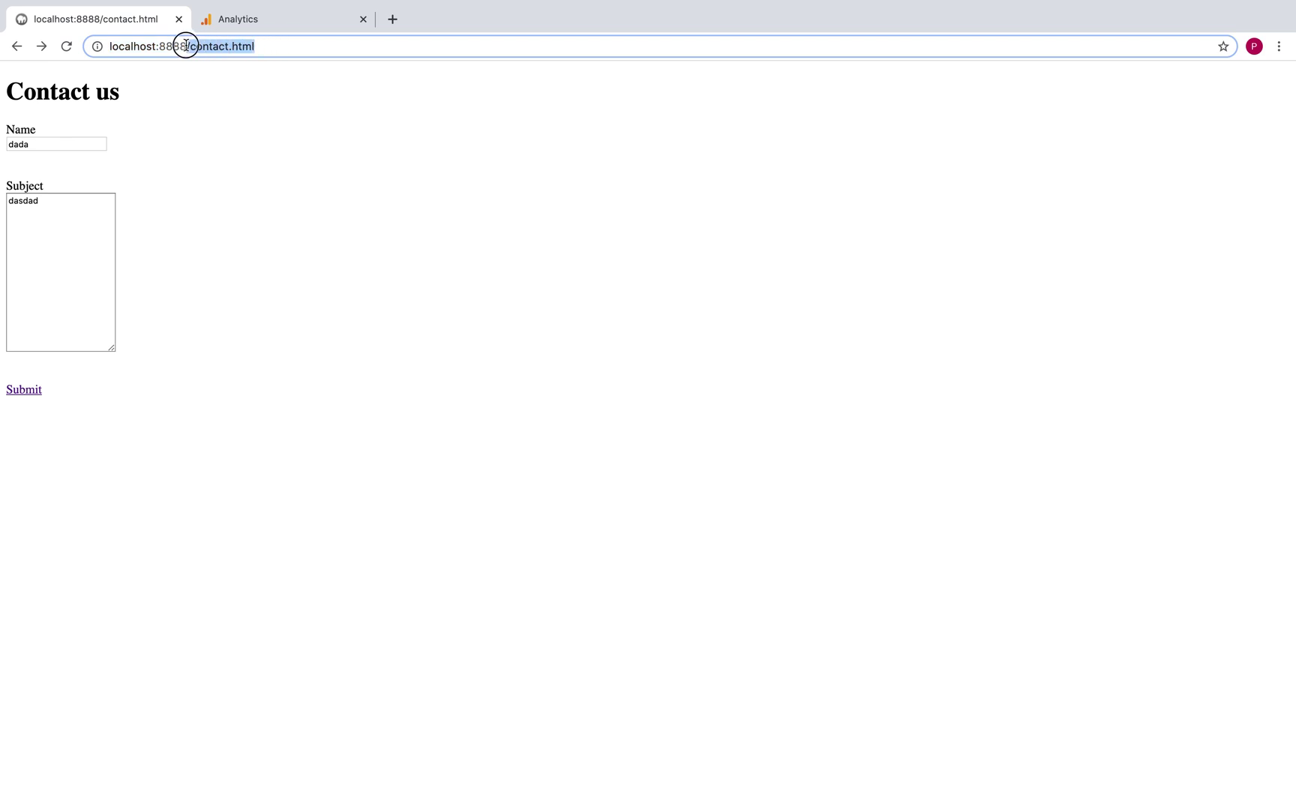
Define the first funnel step as contact page with the screen/page /contact.html, leaving it not required.
{"action": "left_click", "coordinate": [280, 21]}
{"action": "left_click", "coordinate": [587, 534]}
{"action": "key", "text": "ctrl+v"}
{"action": "left_click", "coordinate": [506, 530]}
{"action": "type", "text": "conta"}
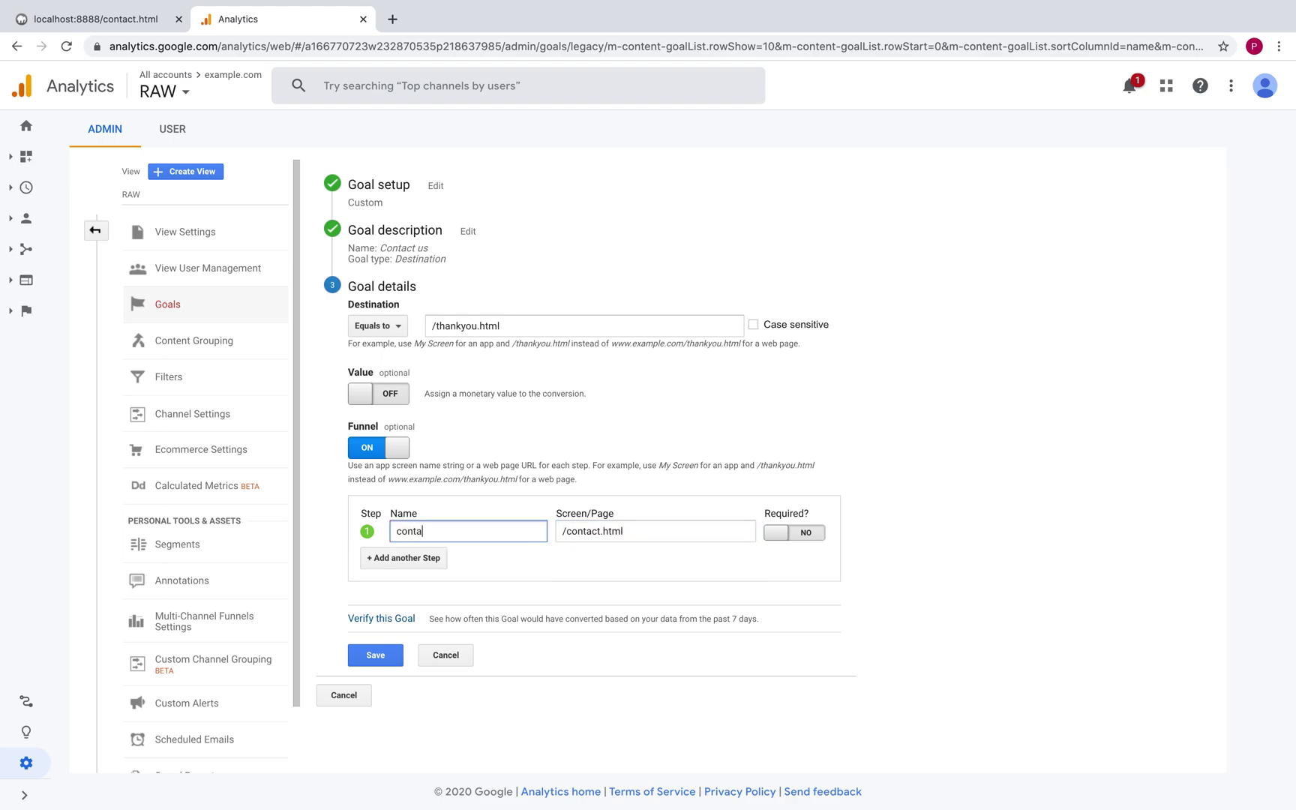
{"action": "type", "text": "ct page"}
{"action": "left_click", "coordinate": [783, 534]}
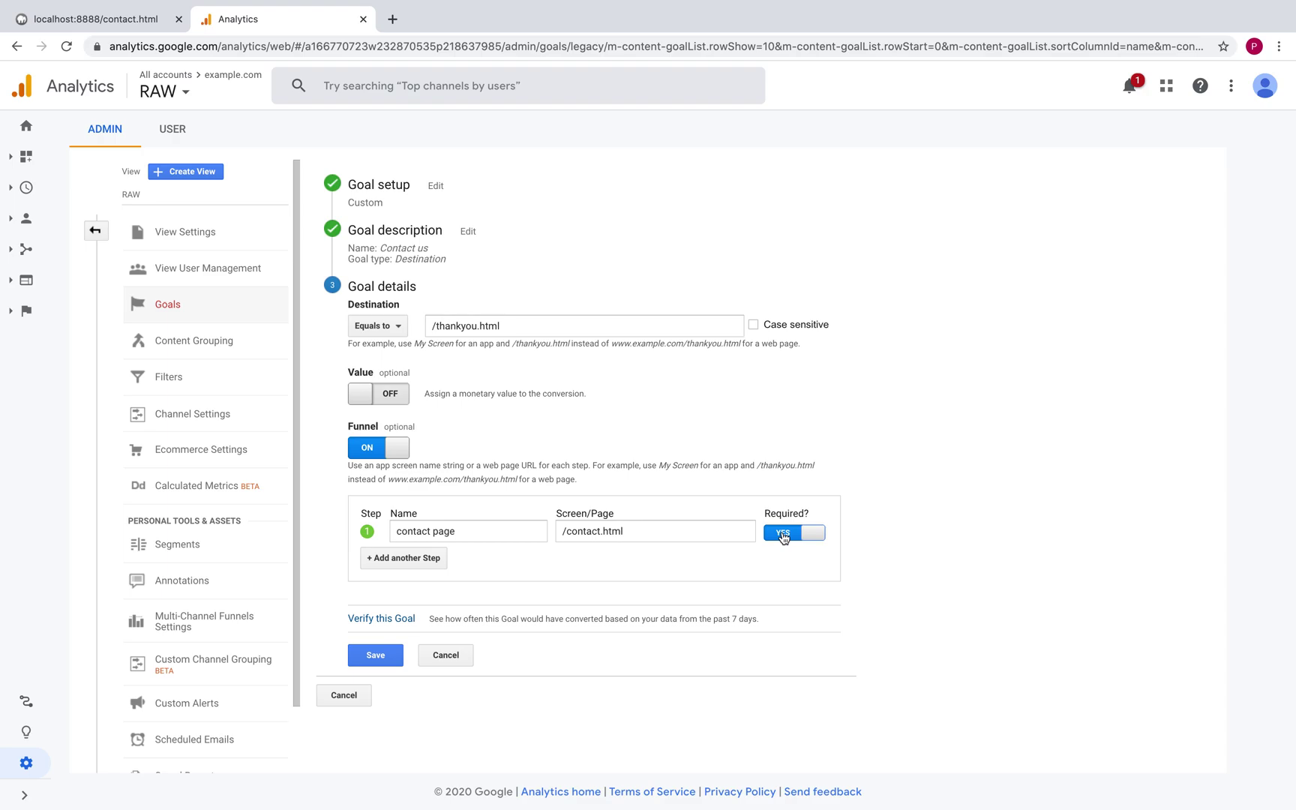
{"action": "left_click", "coordinate": [782, 535]}
Verify the Contact us goal against the past 7 days of data and save it.
{"action": "left_click", "coordinate": [396, 624]}
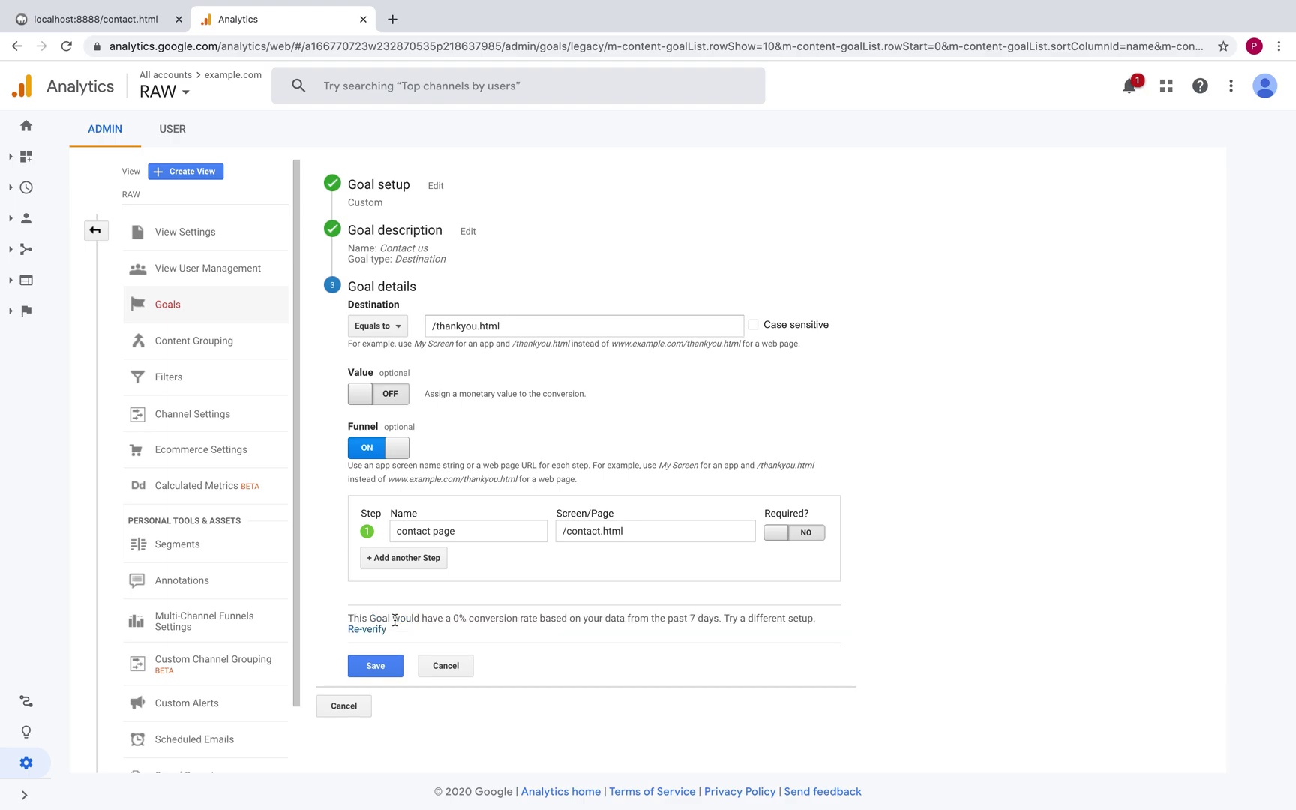
{"action": "left_click_drag", "start_coordinate": [432, 624], "coordinate": [345, 613]}
{"action": "left_click", "coordinate": [374, 672]}
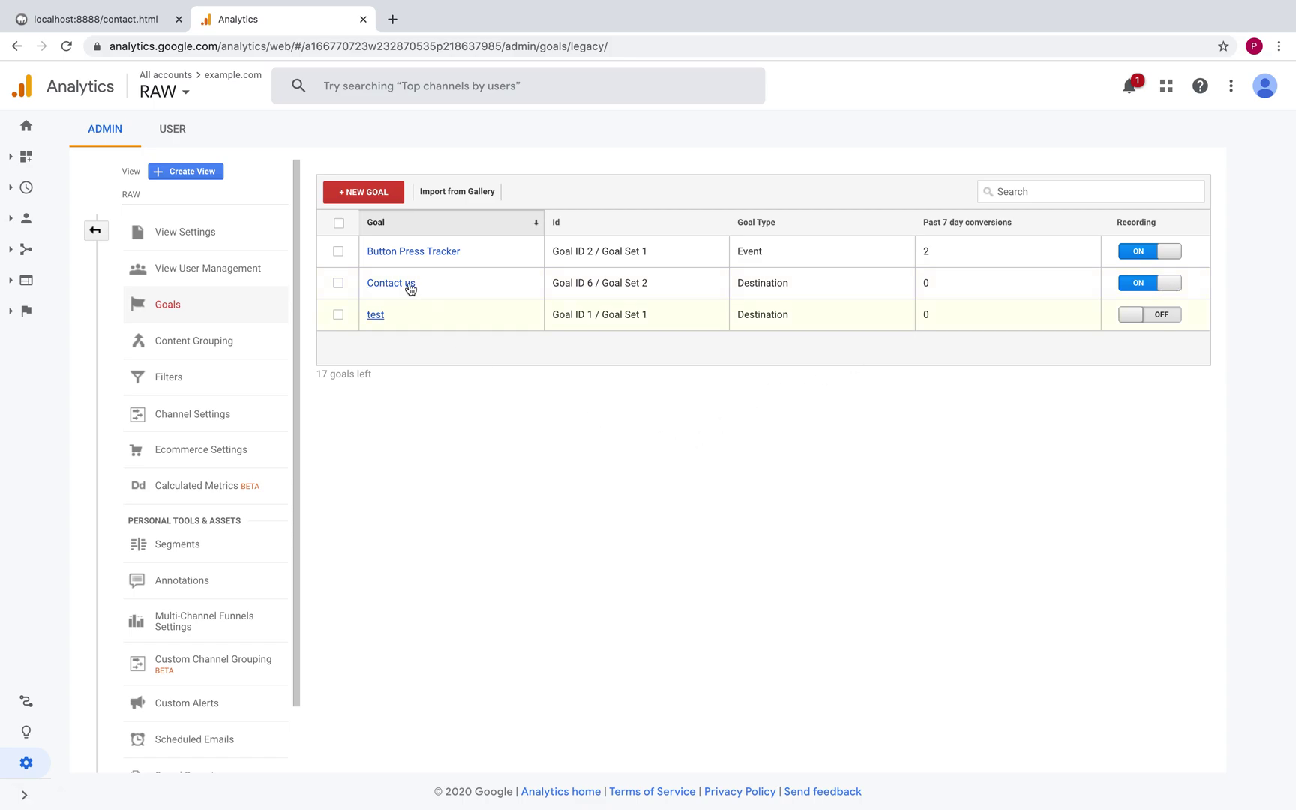
Start a new custom goal named duration with the goal type Duration.
{"action": "left_click", "coordinate": [395, 199]}
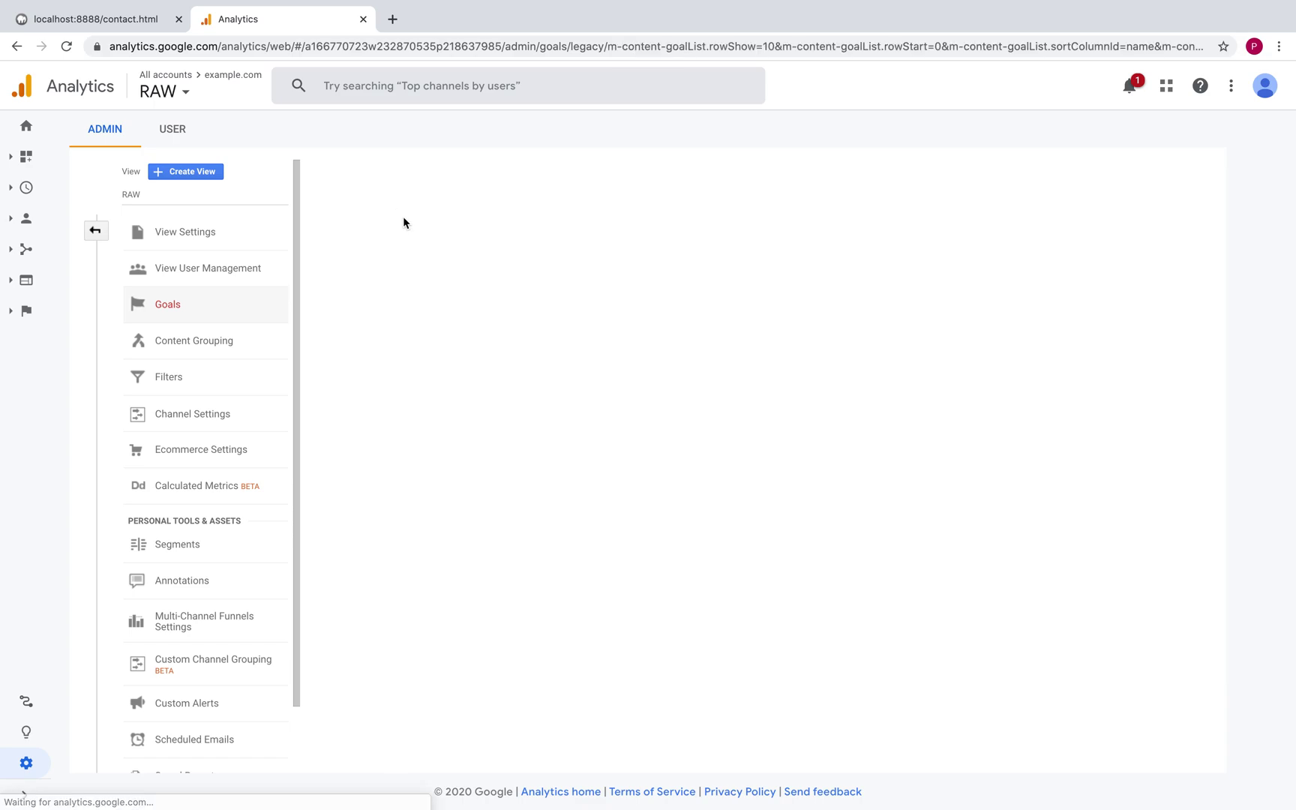
{"action": "scroll", "coordinate": [410, 628], "scroll_direction": "down", "scroll_amount": 1}
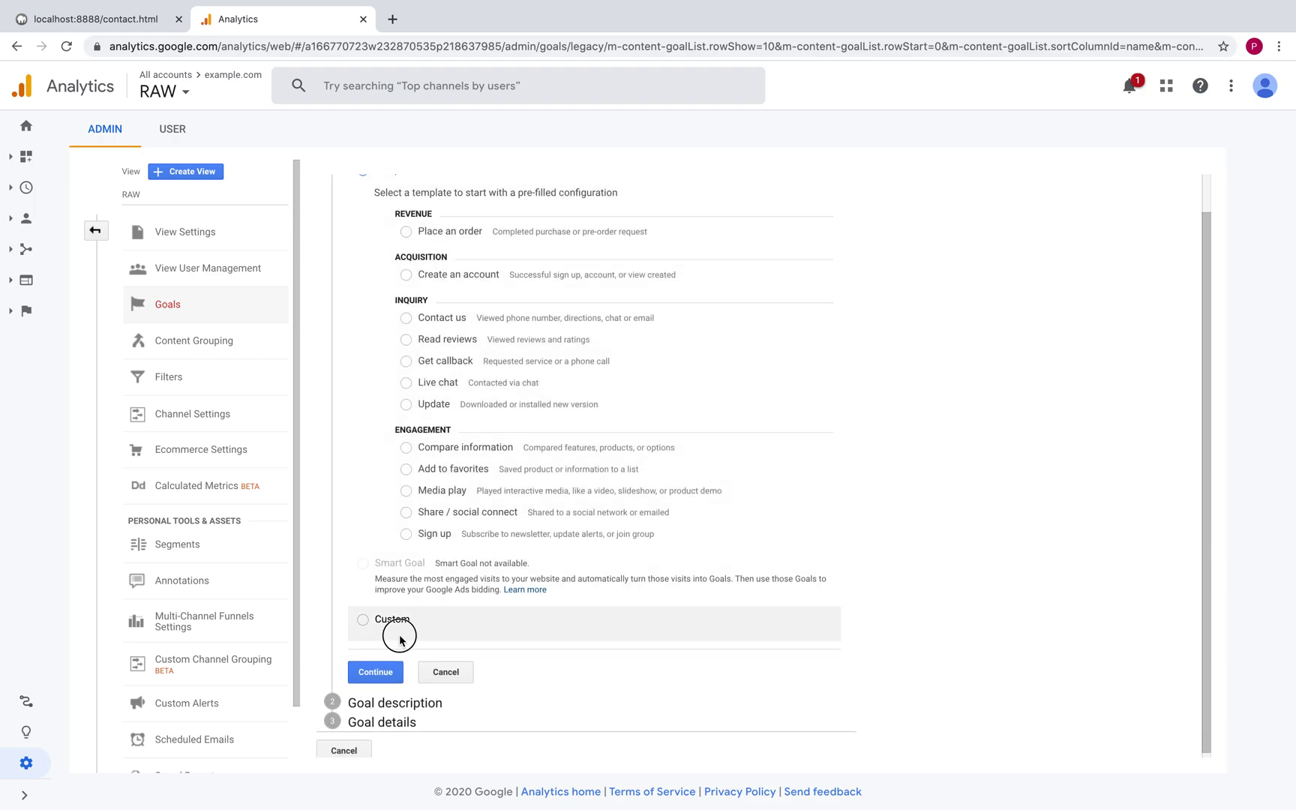
{"action": "left_click", "coordinate": [363, 620]}
{"action": "left_click", "coordinate": [376, 671]}
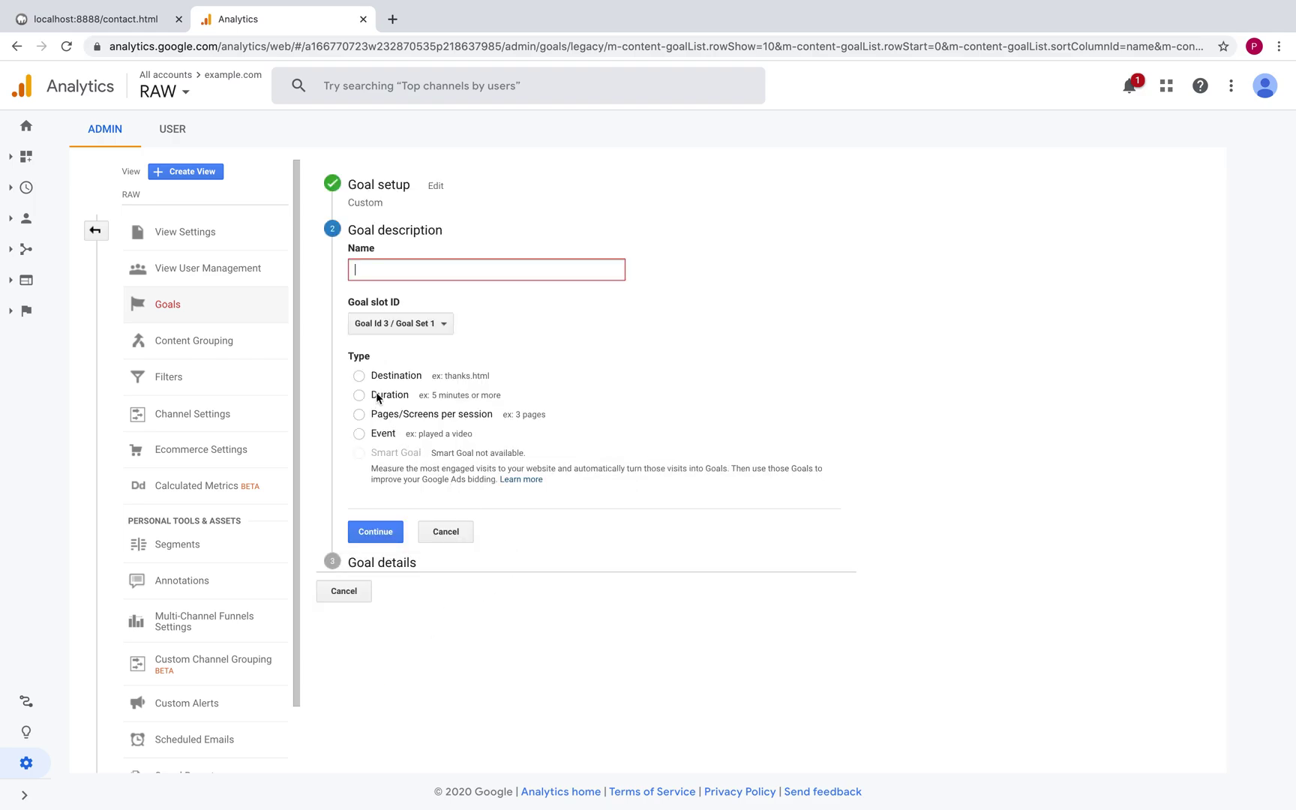
{"action": "type", "text": "duration"}
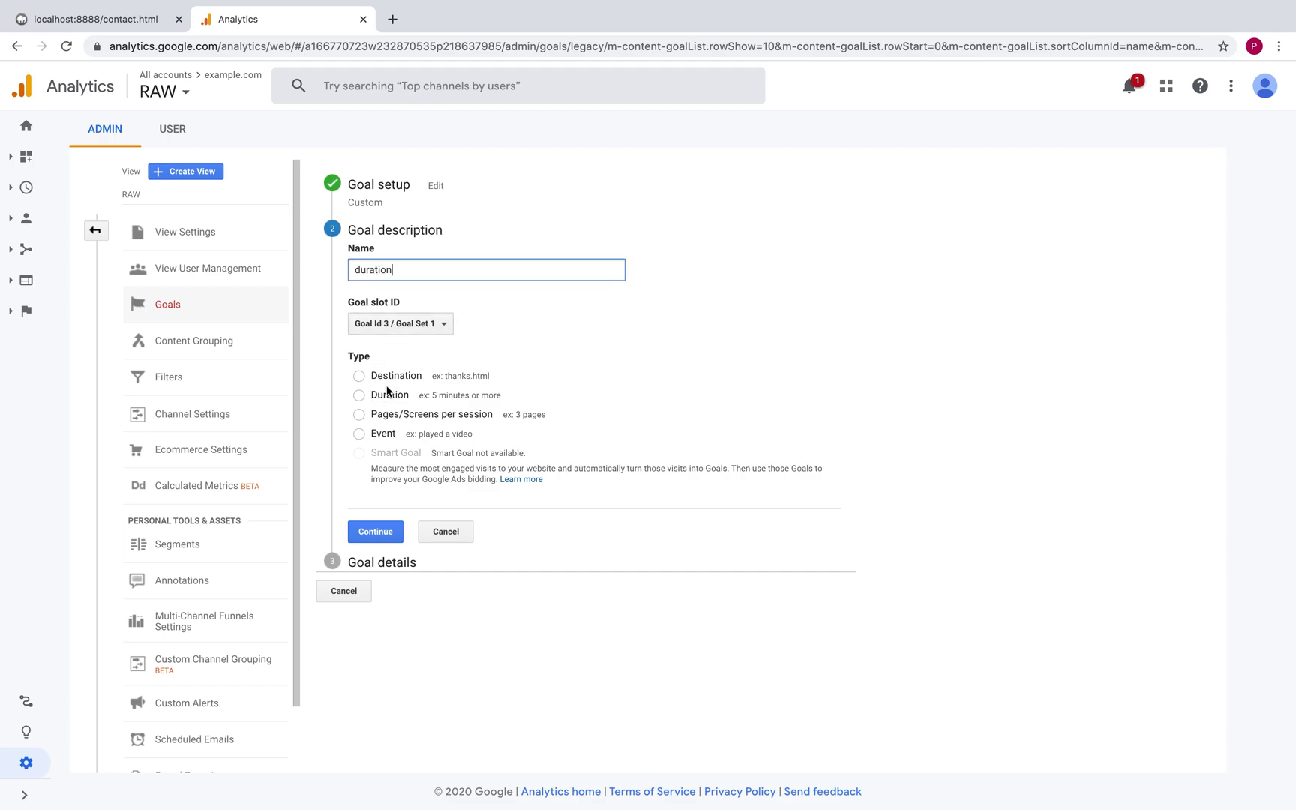
{"action": "left_click", "coordinate": [359, 397]}
{"action": "left_click", "coordinate": [378, 532]}
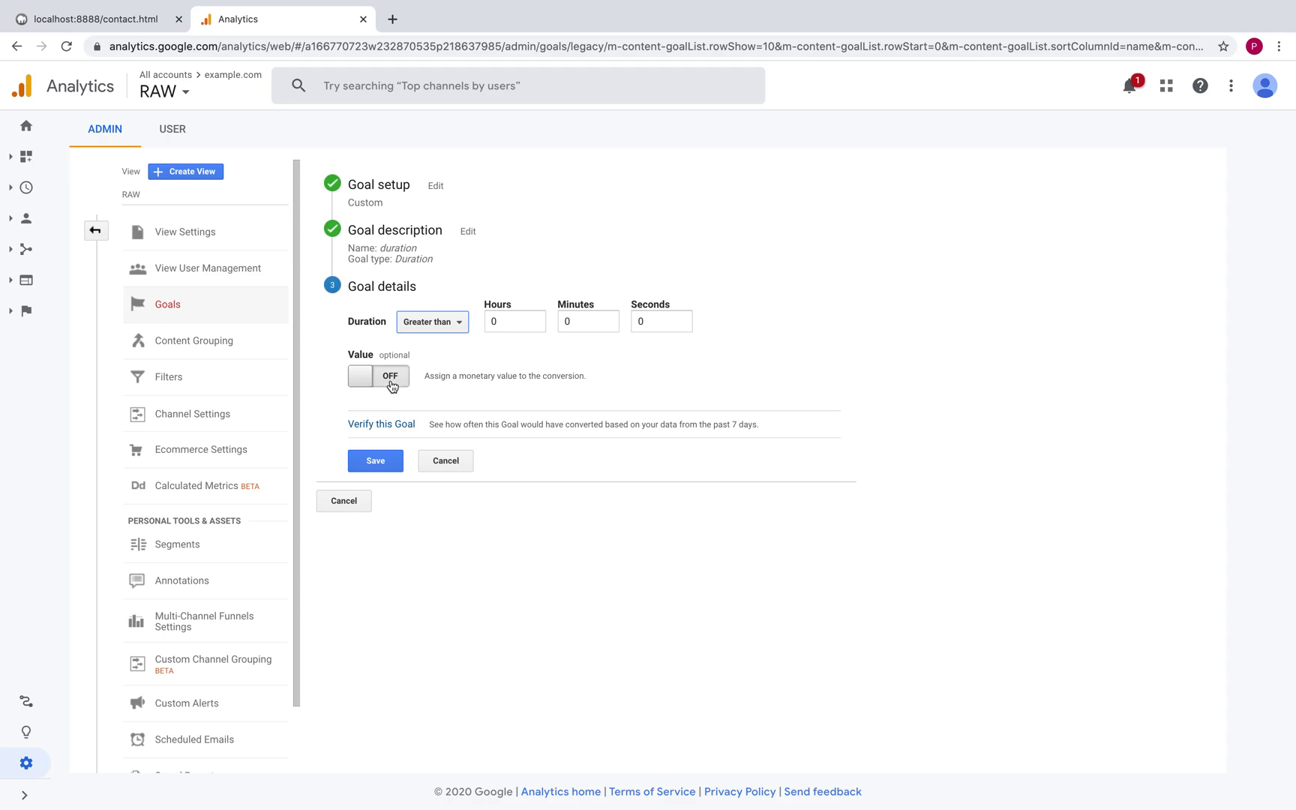
Set the goal's duration condition to greater than 5 seconds, verify it, and return to the goal description.
{"action": "double_click", "coordinate": [647, 322]}
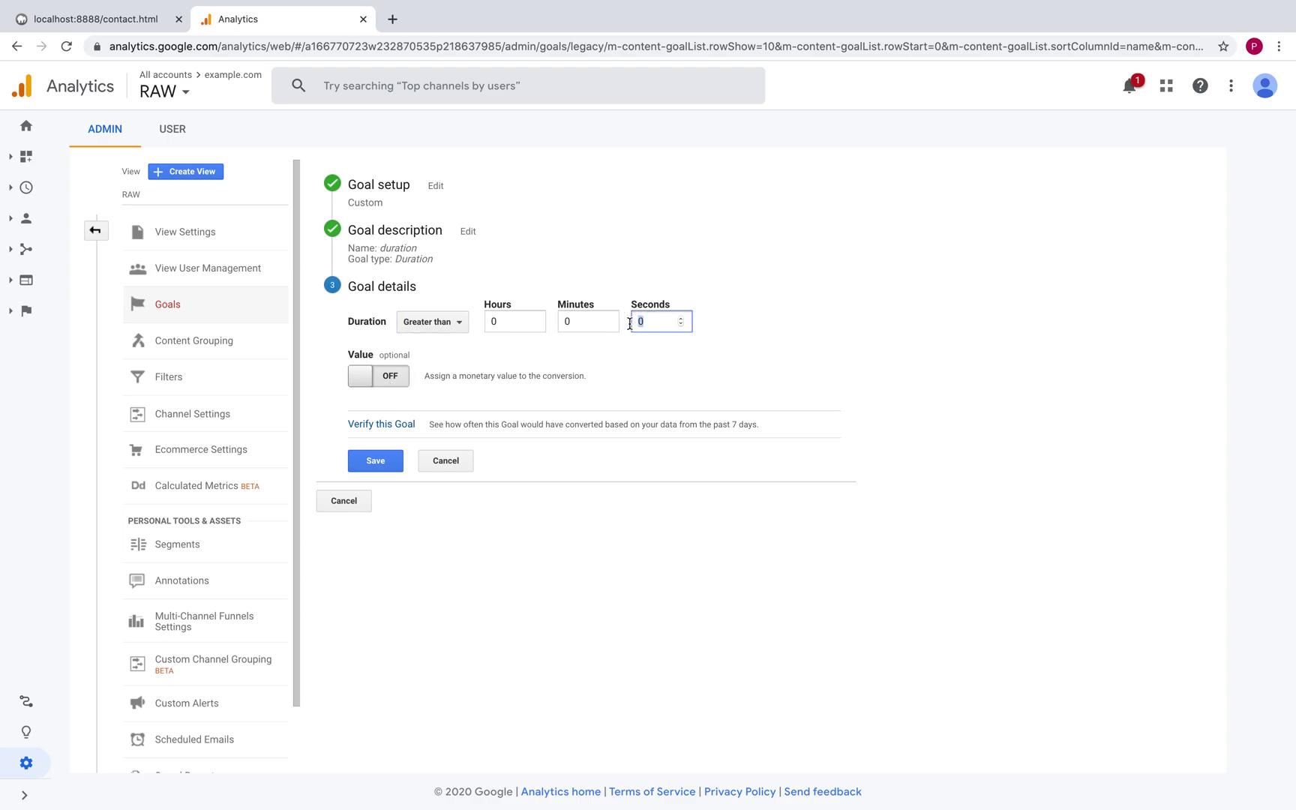
{"action": "type", "text": "5"}
{"action": "left_click", "coordinate": [396, 428]}
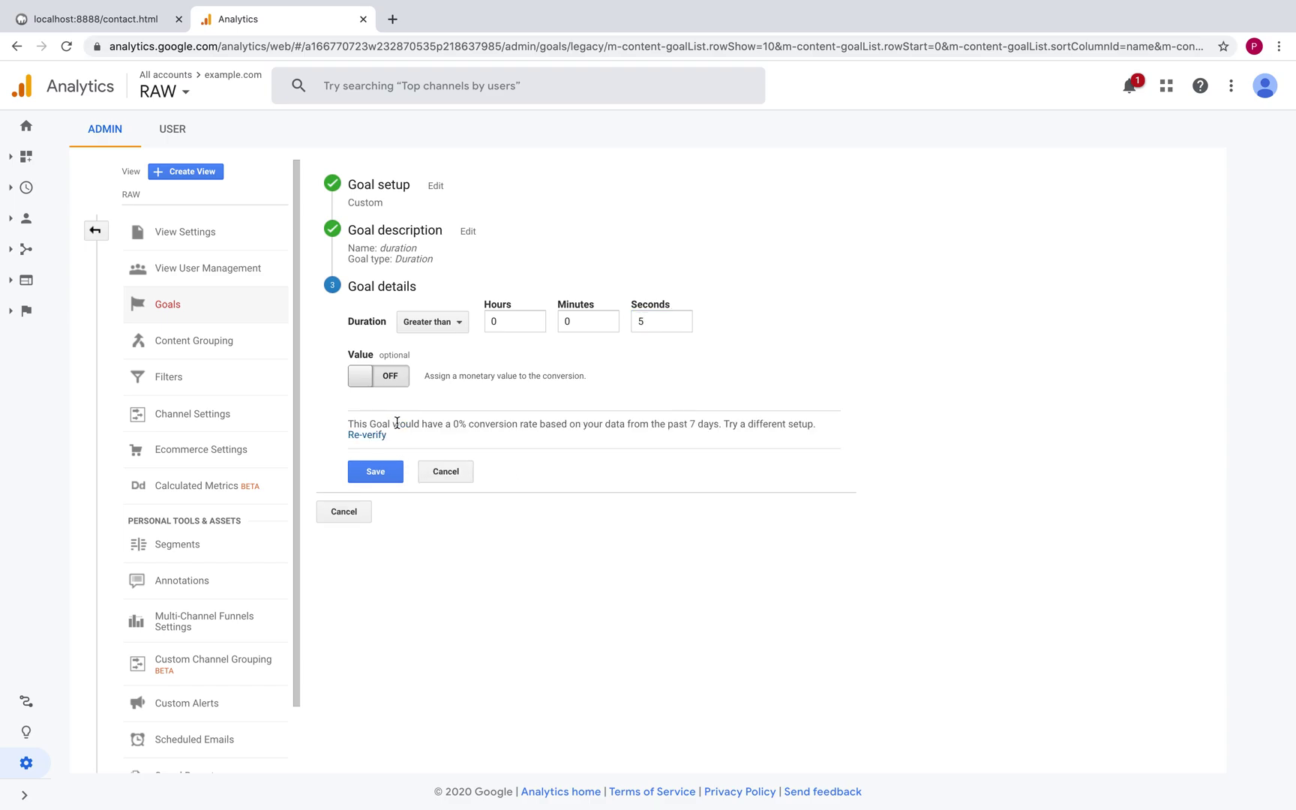
{"action": "left_click", "coordinate": [654, 321]}
{"action": "left_click", "coordinate": [461, 480]}
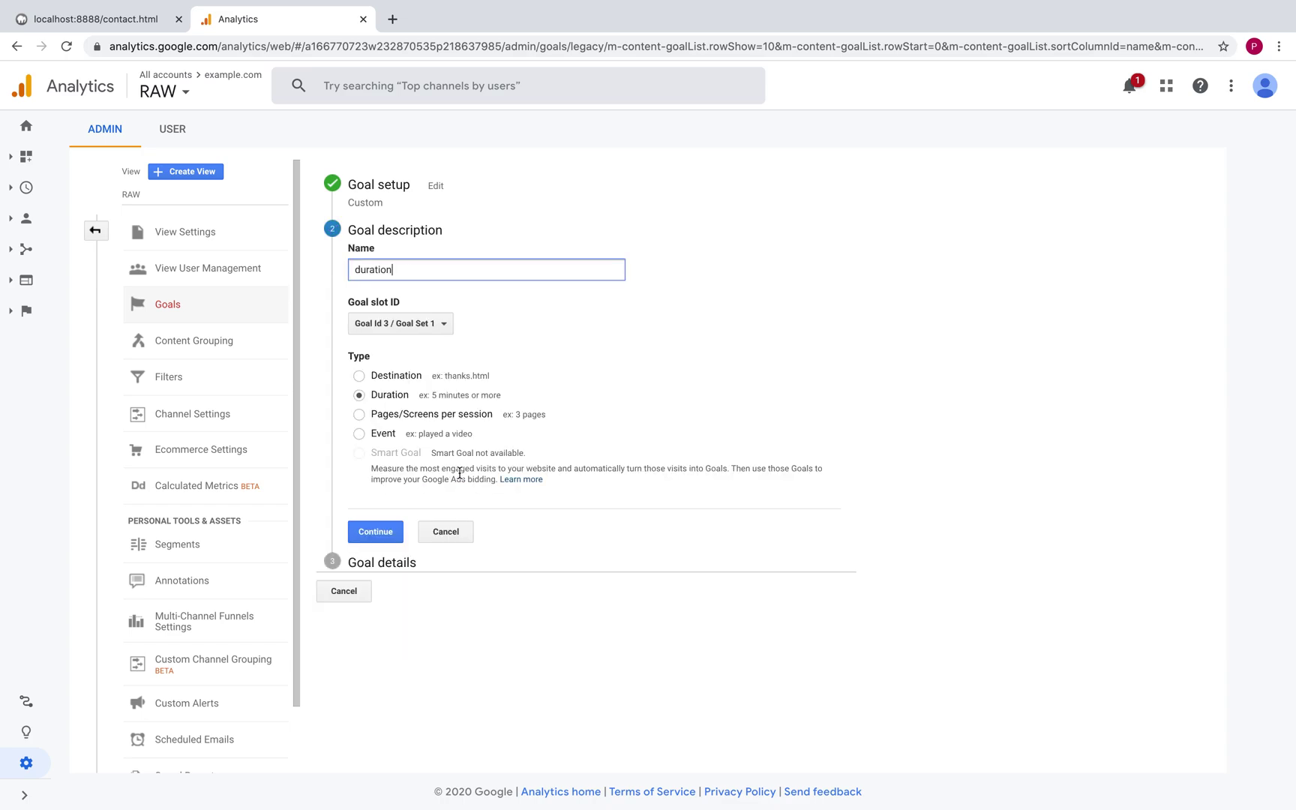
Switch the goal type to Pages/Screens per session with a threshold greater than 4, and discard the goal.
{"action": "left_click", "coordinate": [422, 414]}
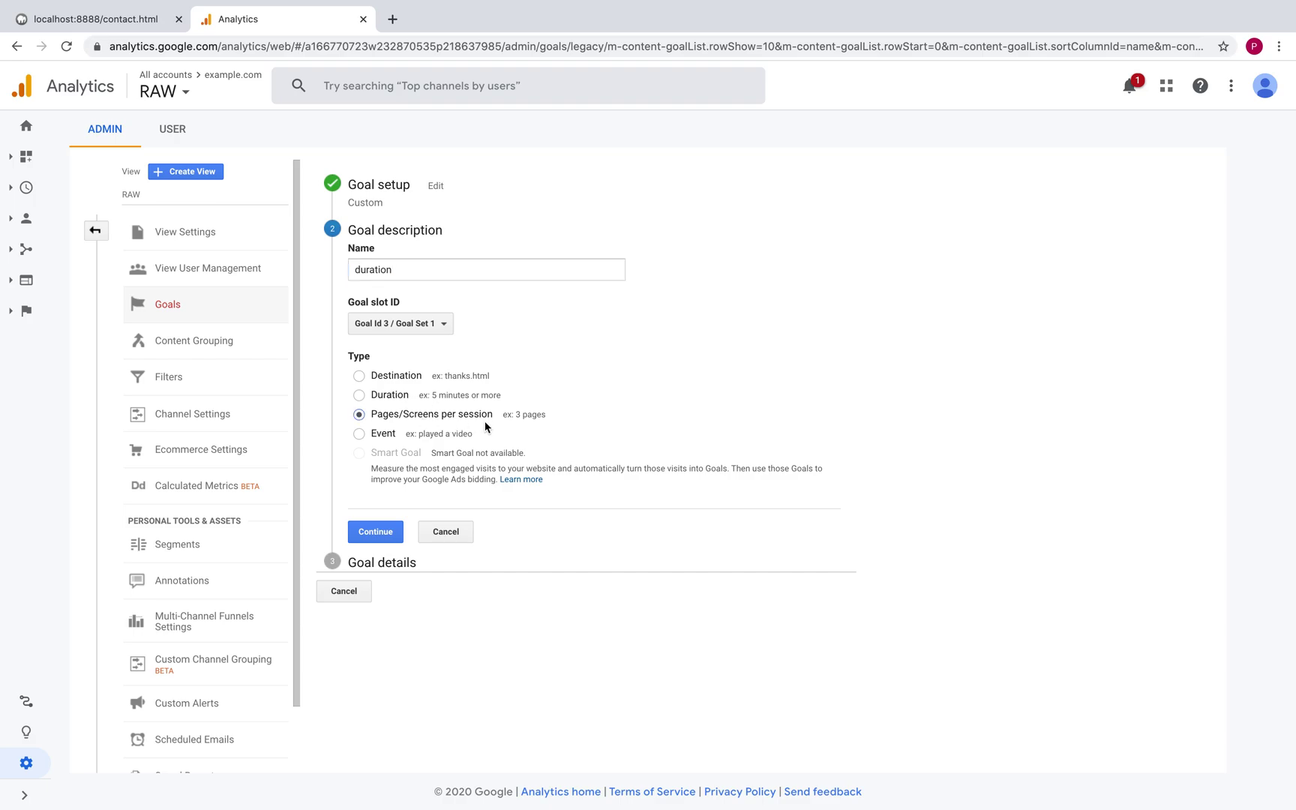
{"action": "left_click", "coordinate": [389, 531]}
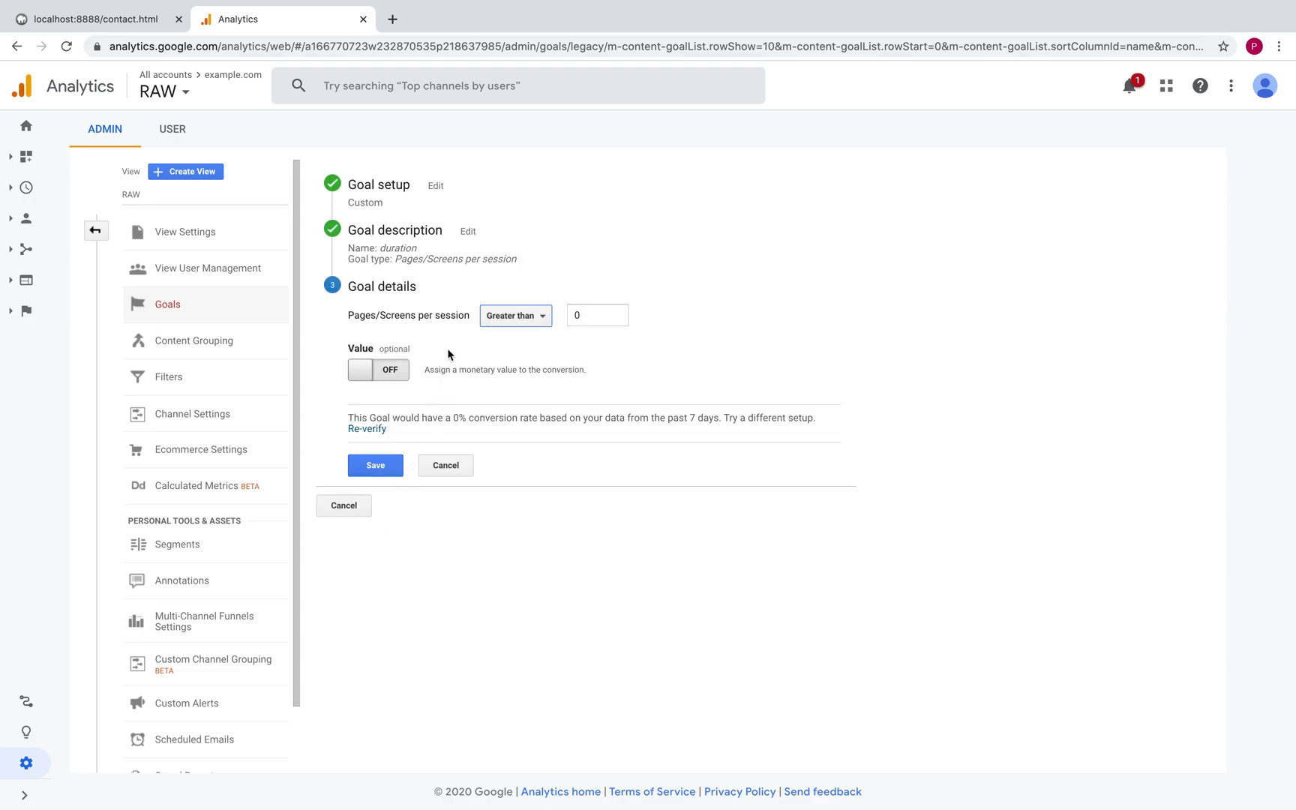
{"action": "left_click", "coordinate": [508, 317]}
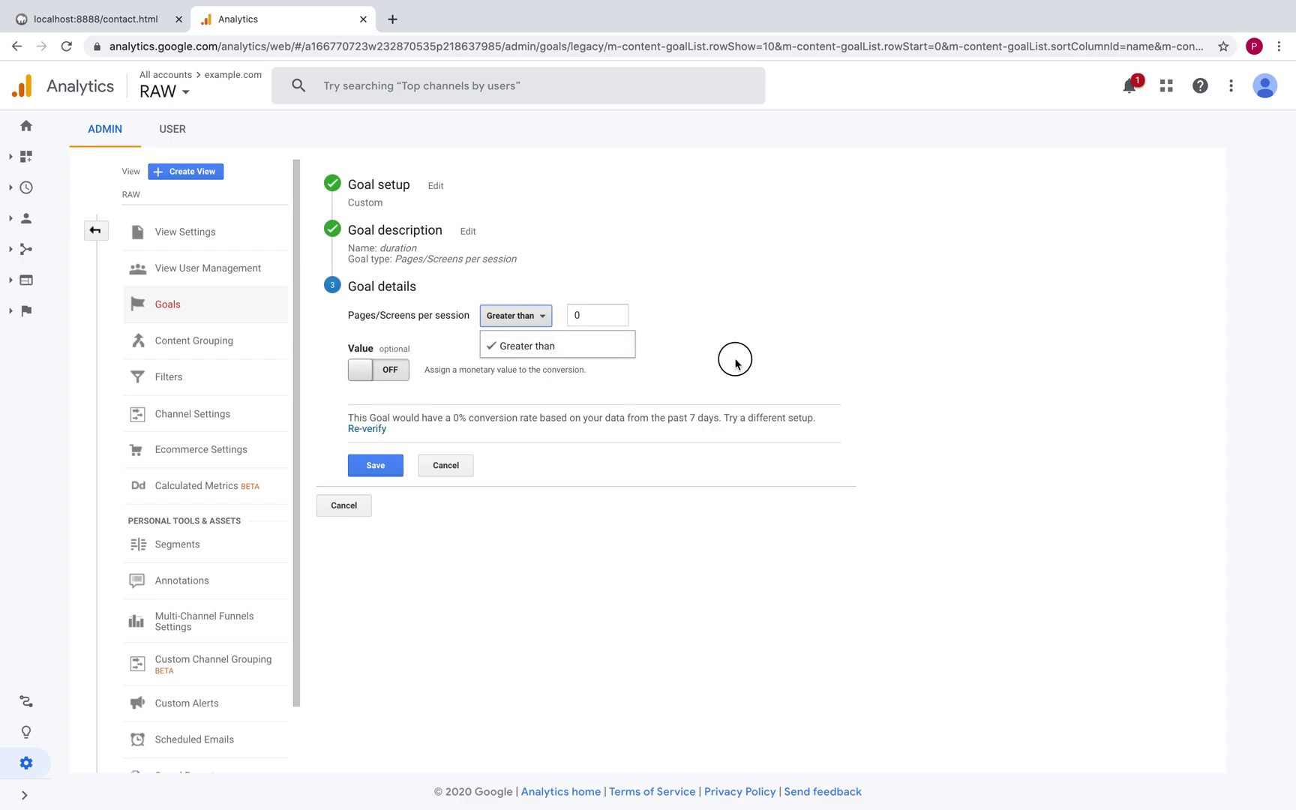
{"action": "left_click", "coordinate": [609, 316]}
{"action": "left_click_drag", "start_coordinate": [603, 320], "coordinate": [570, 314]}
{"action": "type", "text": "4"}
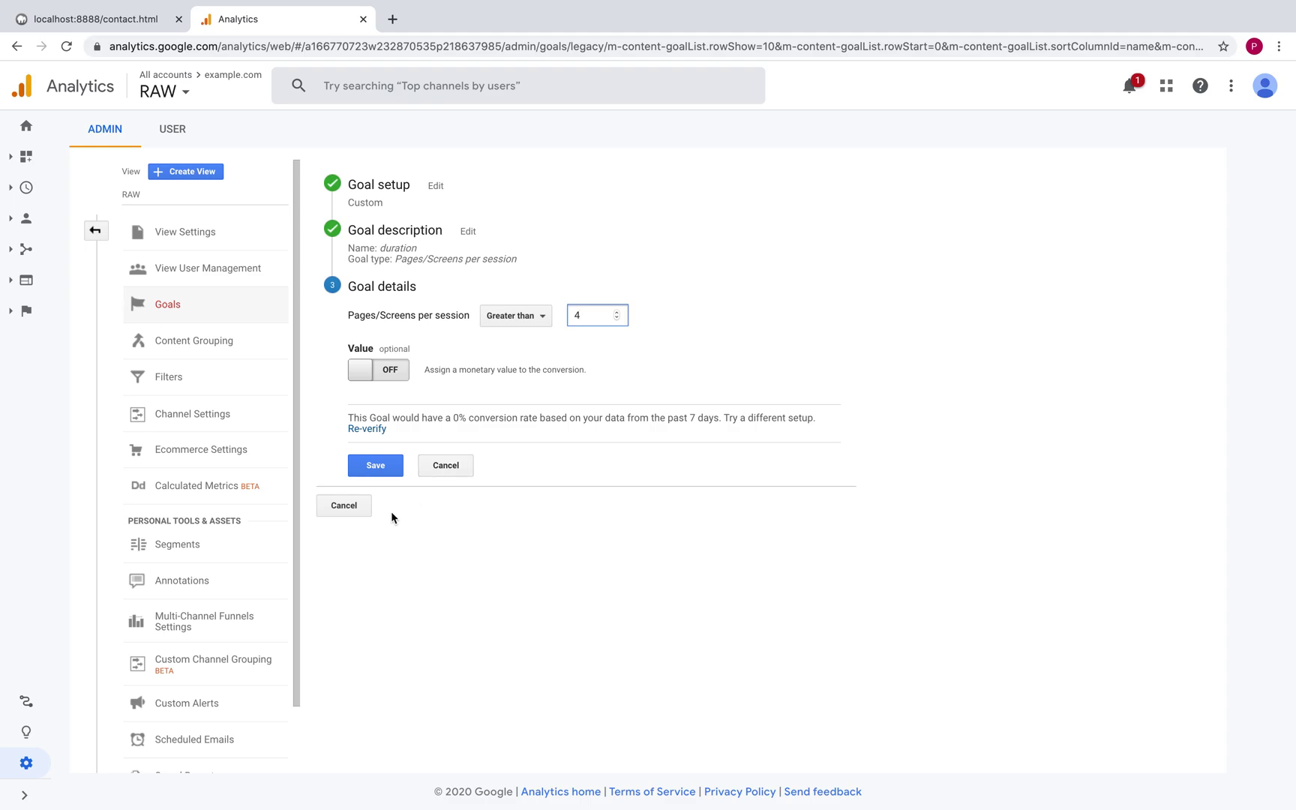
{"action": "left_click", "coordinate": [354, 510]}
{"action": "left_click", "coordinate": [642, 503]}
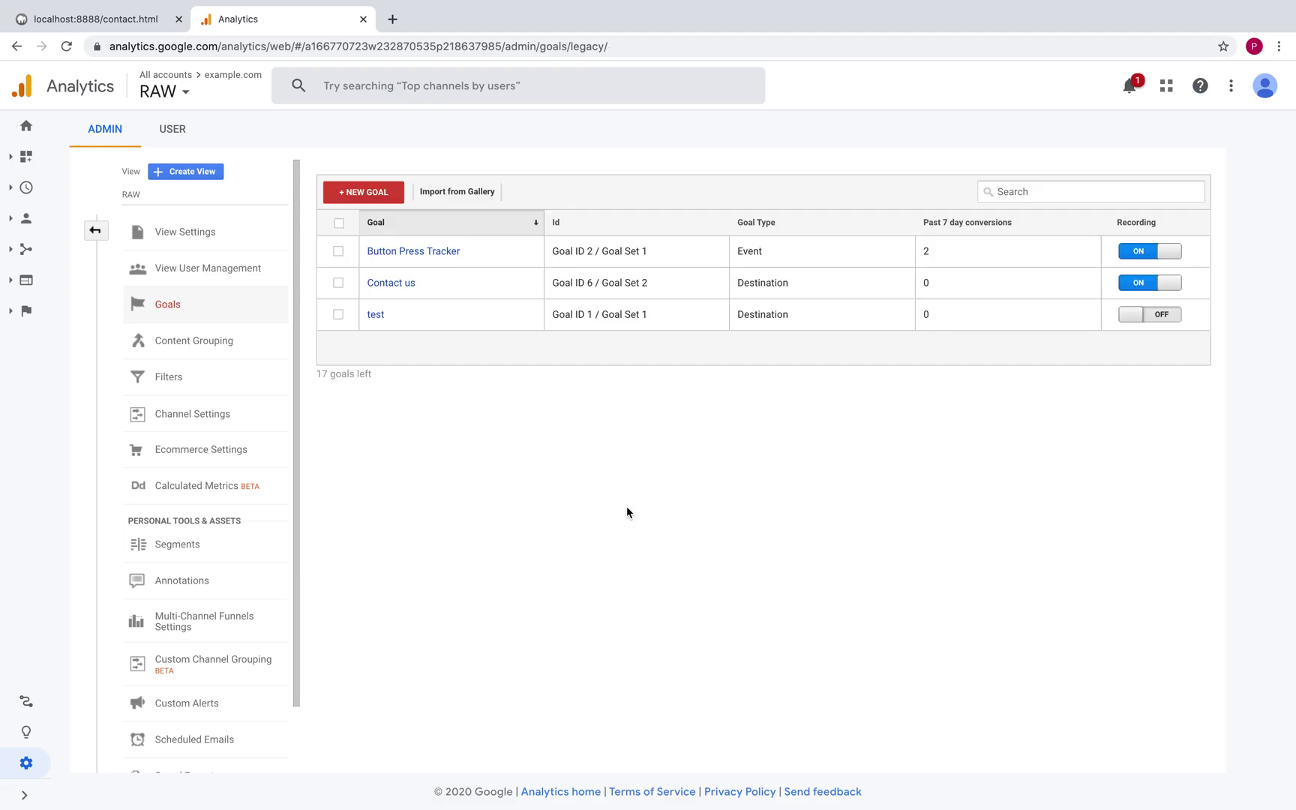
Start a new custom goal named event based goal with the goal type Event.
{"action": "left_click", "coordinate": [375, 193]}
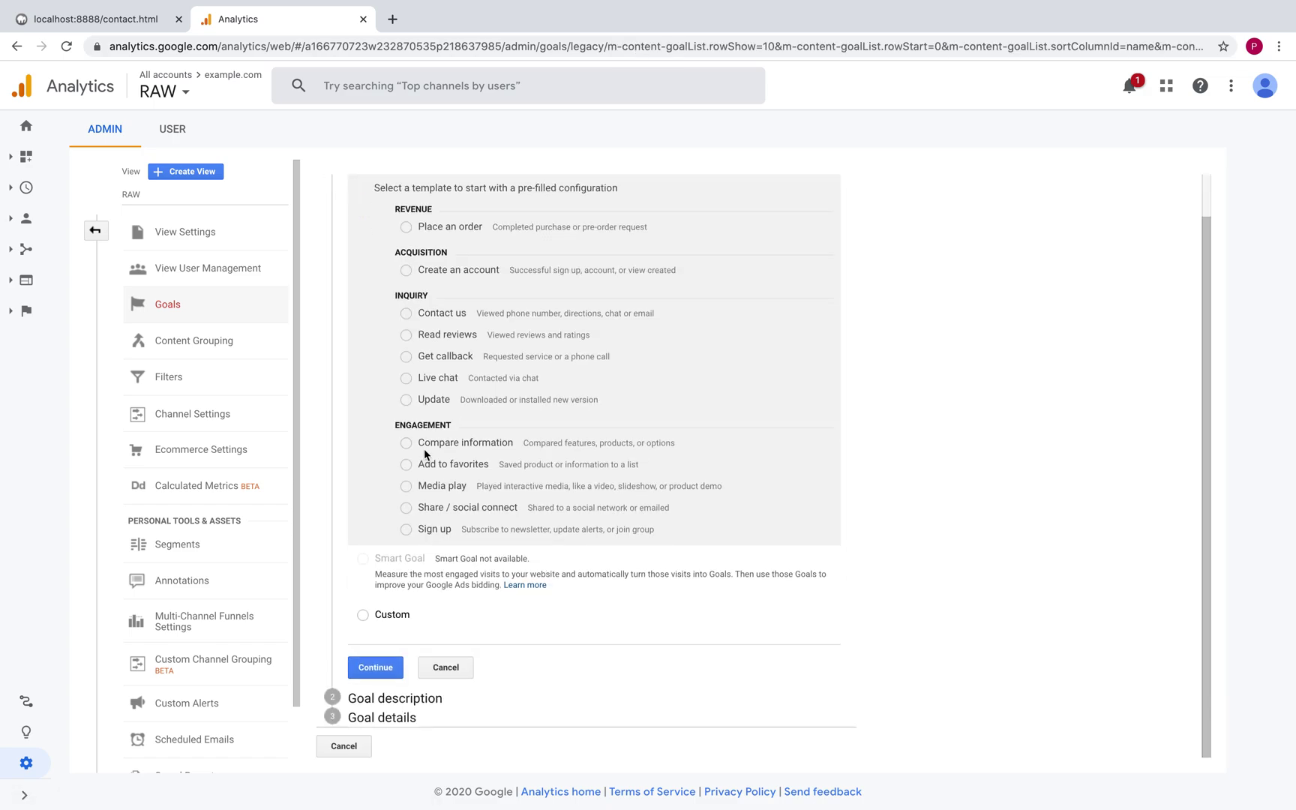
{"action": "left_click", "coordinate": [390, 614]}
{"action": "left_click", "coordinate": [383, 665]}
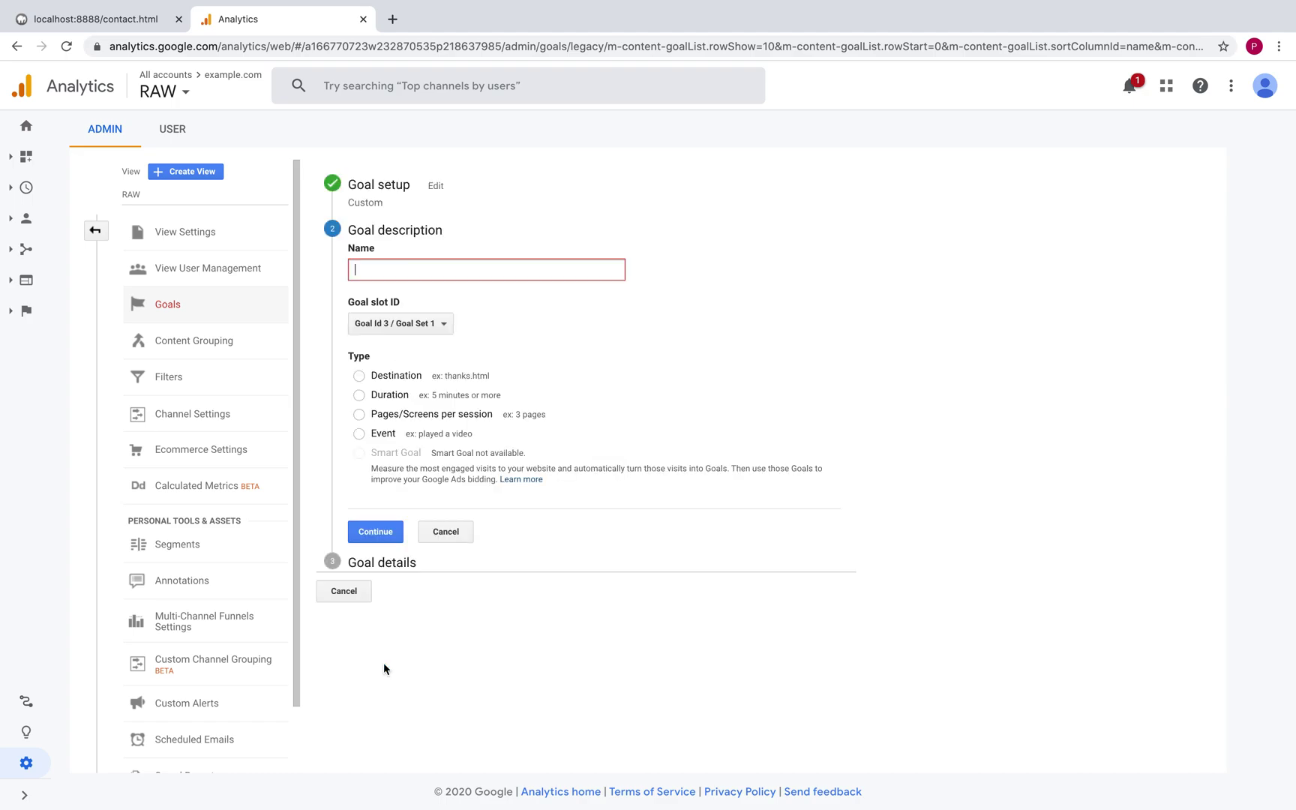
{"action": "left_click", "coordinate": [378, 435]}
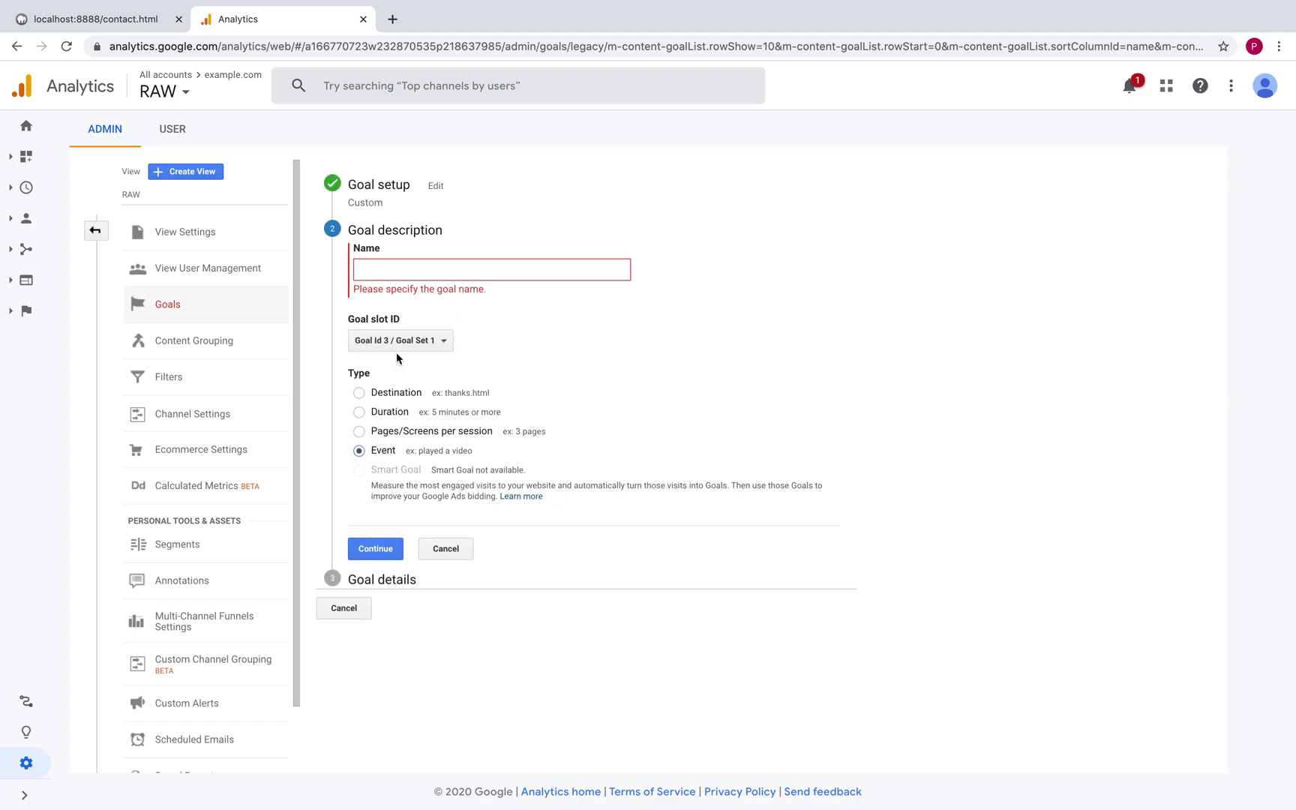
{"action": "left_click", "coordinate": [408, 271]}
{"action": "type", "text": "event based goal"}
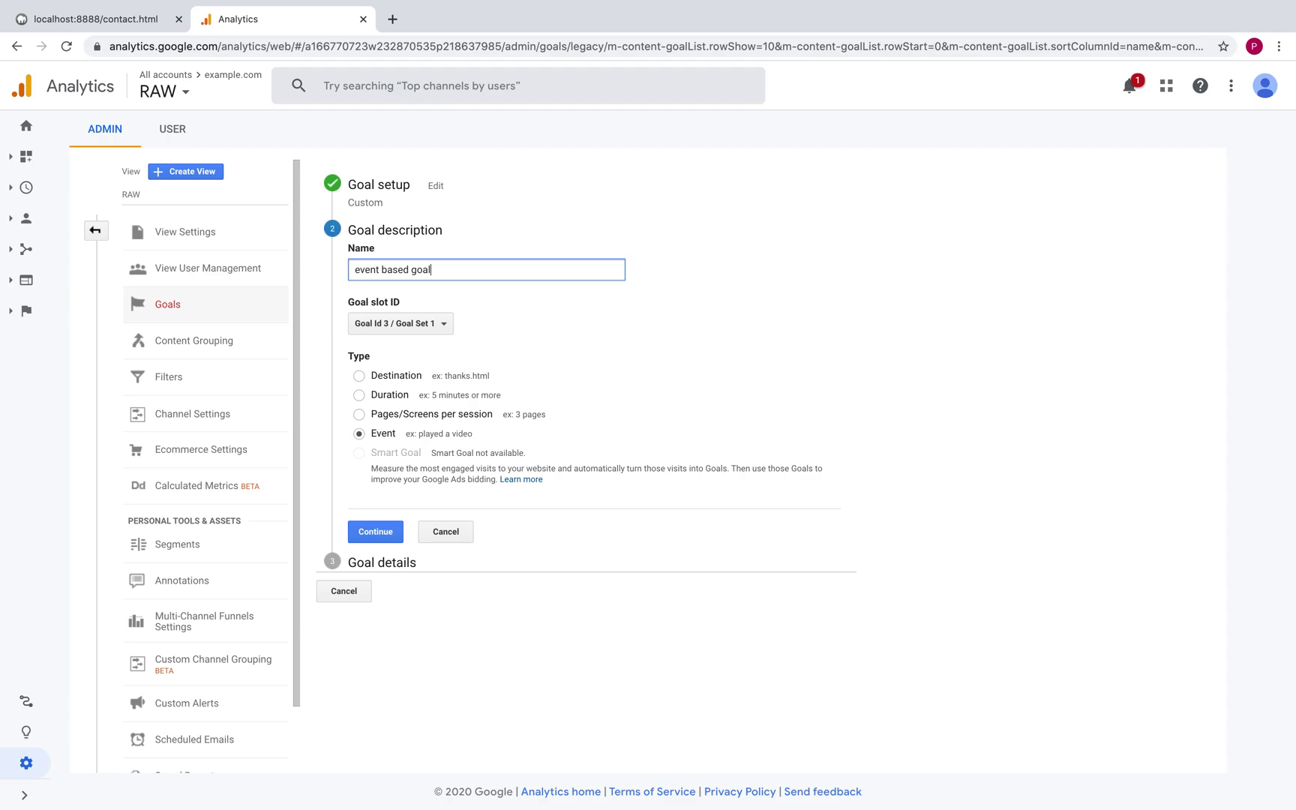
{"action": "left_click", "coordinate": [375, 531]}
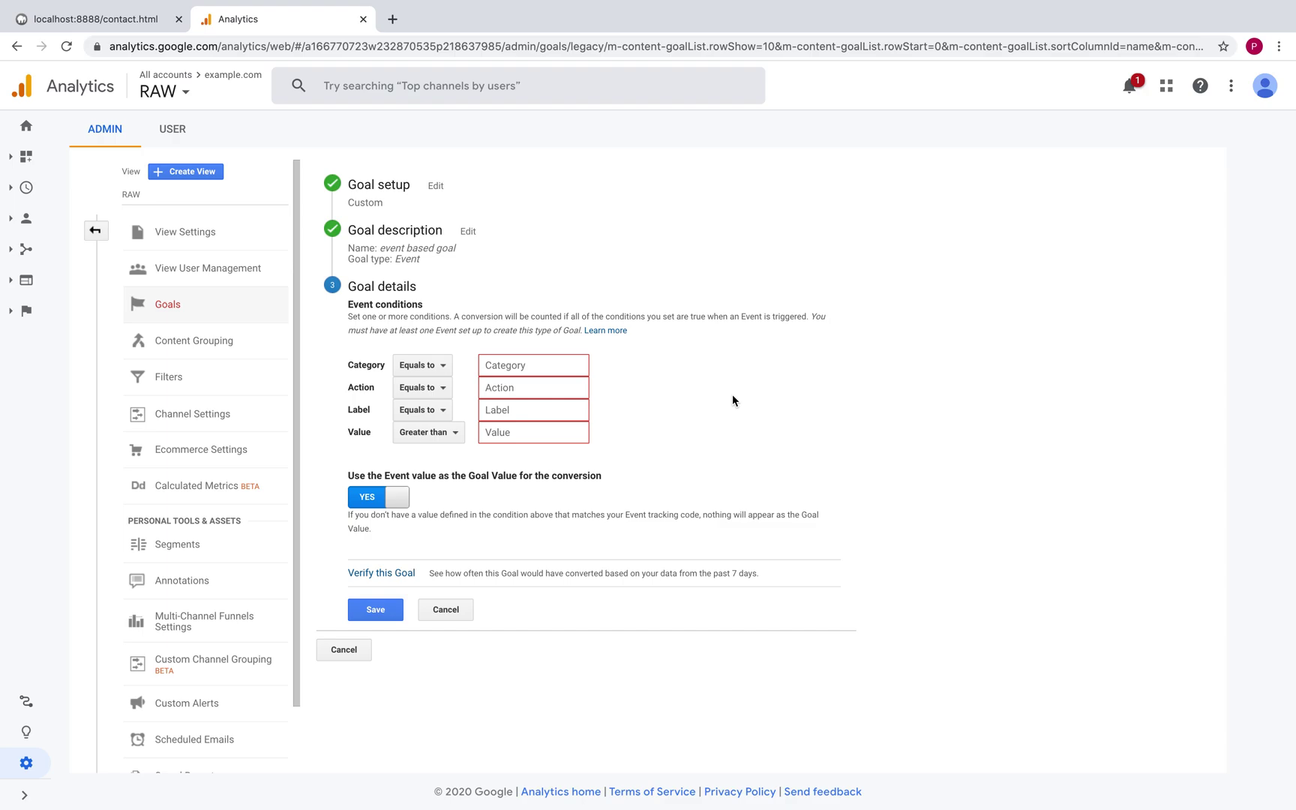
Set the event condition's category equal to example, verify the goal and save it.
{"action": "left_click", "coordinate": [555, 360]}
{"action": "type", "text": "example"}
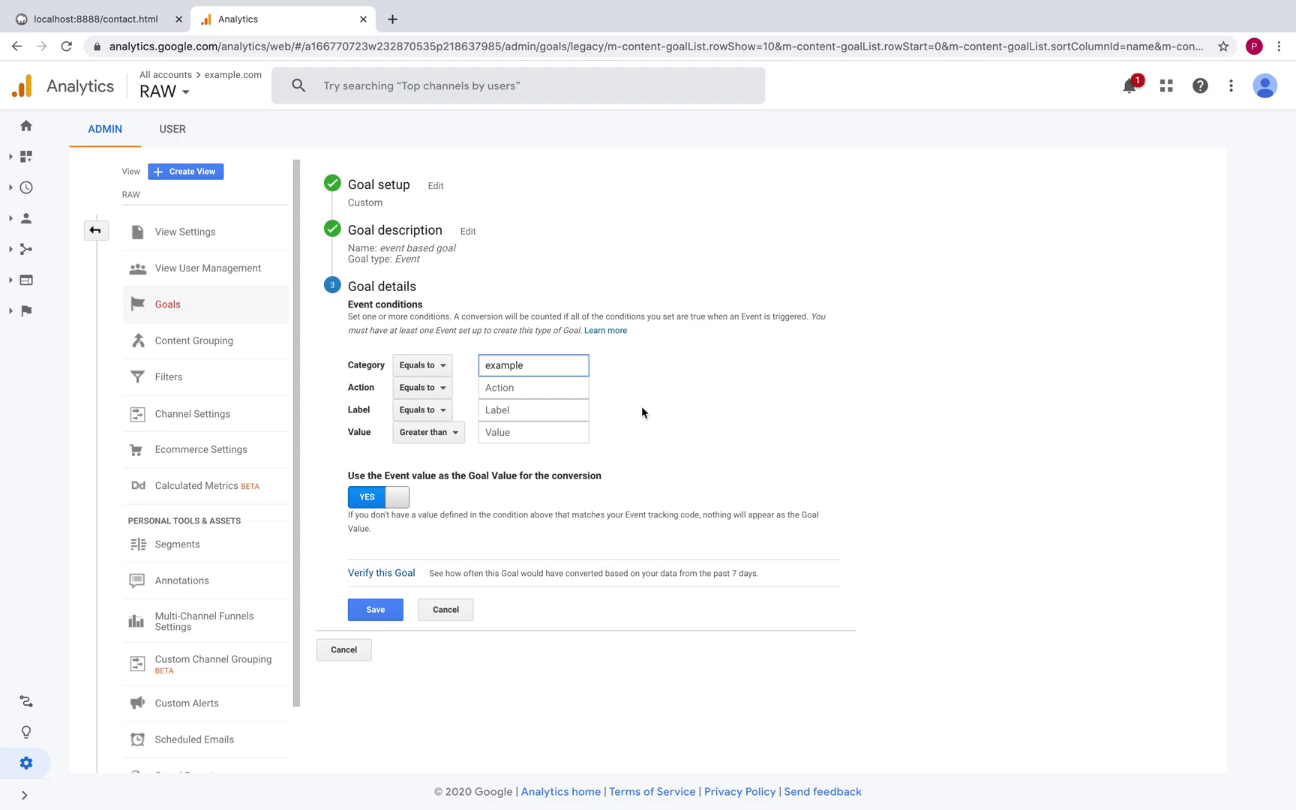
{"action": "left_click", "coordinate": [377, 574]}
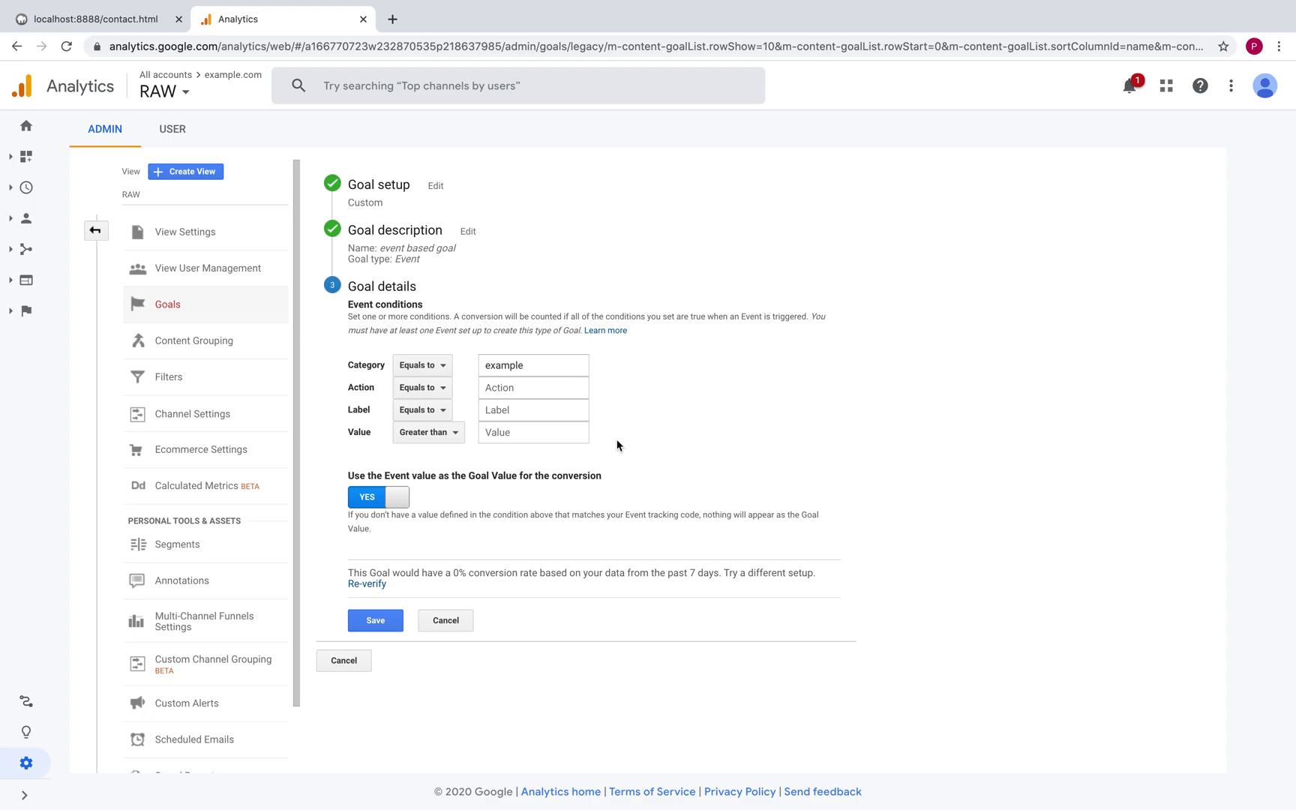
{"action": "left_click", "coordinate": [375, 620]}
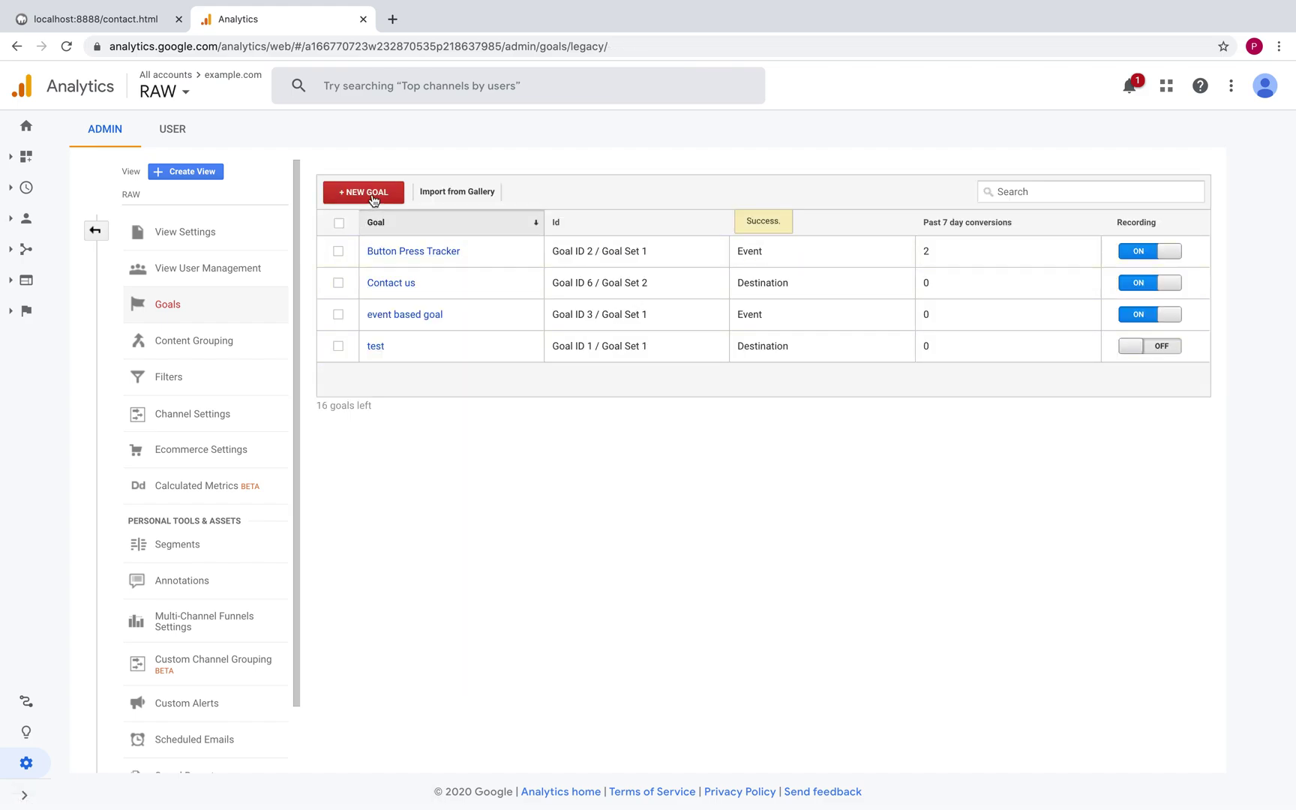
Review the new-goal templates and browse the importable goal solutions in the gallery without adding any.
{"action": "left_click", "coordinate": [372, 193]}
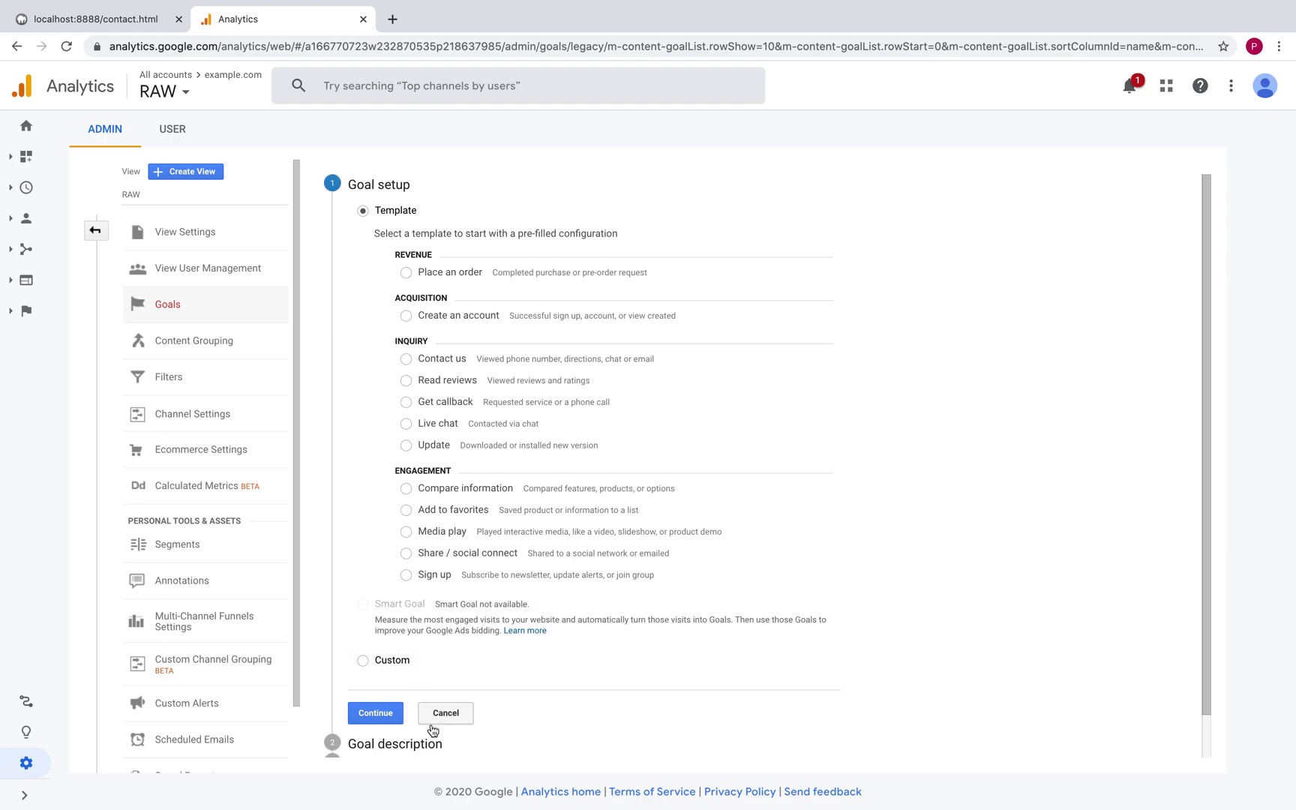
{"action": "left_click", "coordinate": [465, 716]}
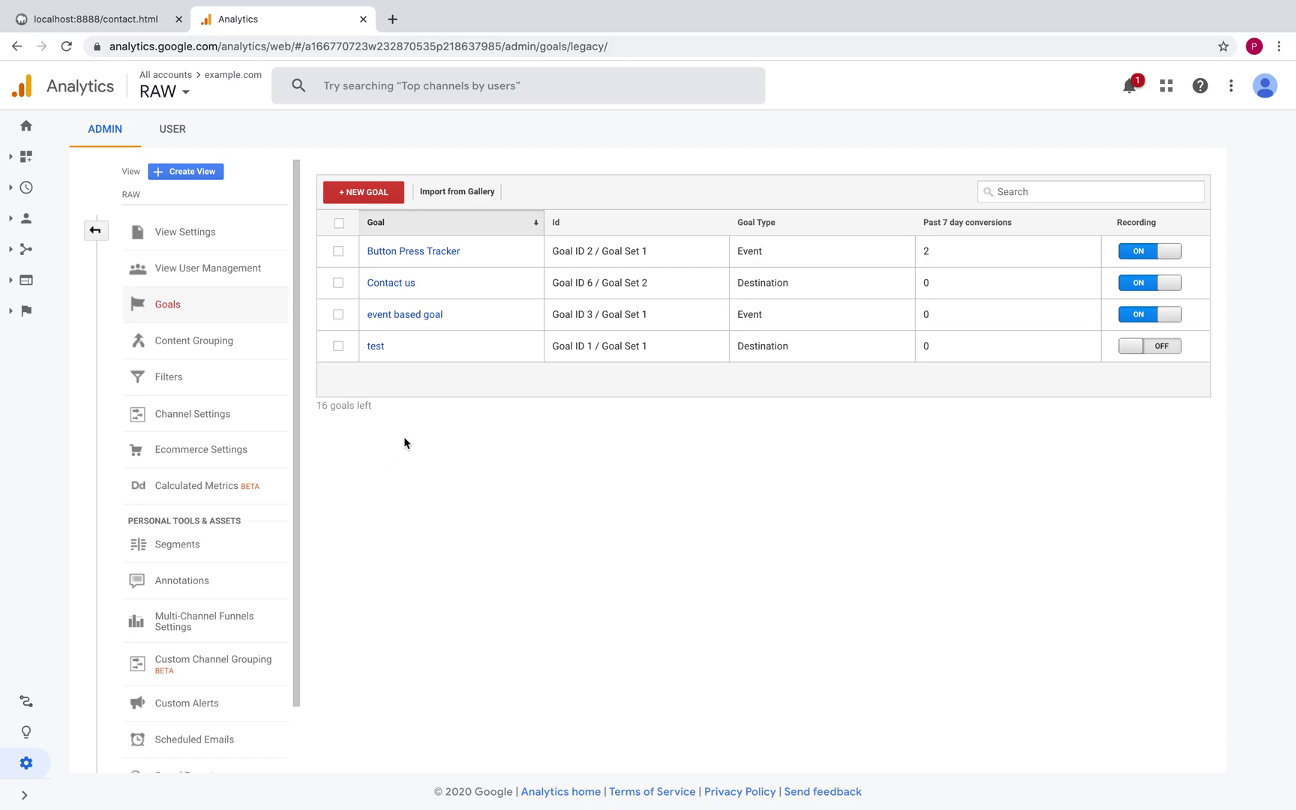
{"action": "left_click", "coordinate": [458, 193]}
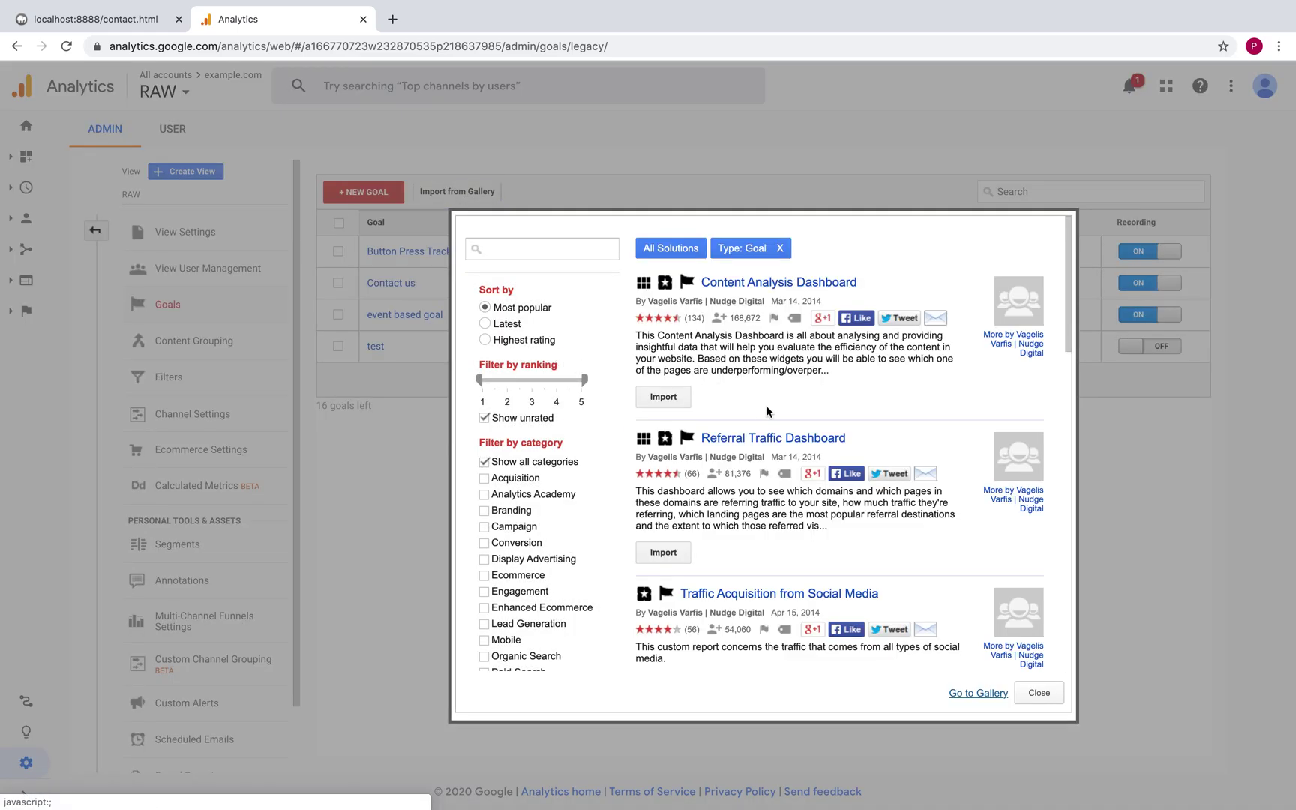
{"action": "scroll", "coordinate": [767, 411], "scroll_direction": "down", "scroll_amount": 3}
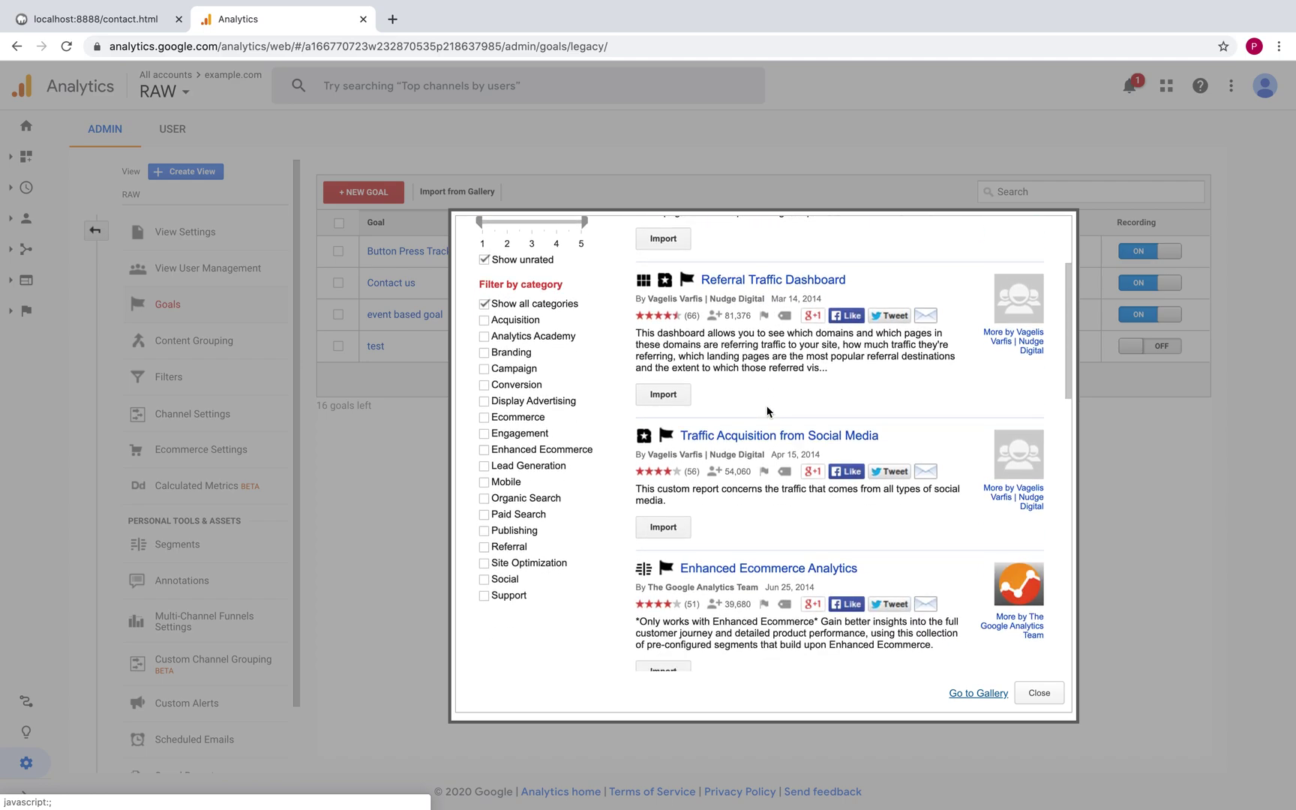
{"action": "scroll", "coordinate": [767, 411], "scroll_direction": "down", "scroll_amount": 5}
{"action": "scroll", "coordinate": [767, 411], "scroll_direction": "down", "scroll_amount": 8}
{"action": "scroll", "coordinate": [767, 411], "scroll_direction": "up", "scroll_amount": 15}
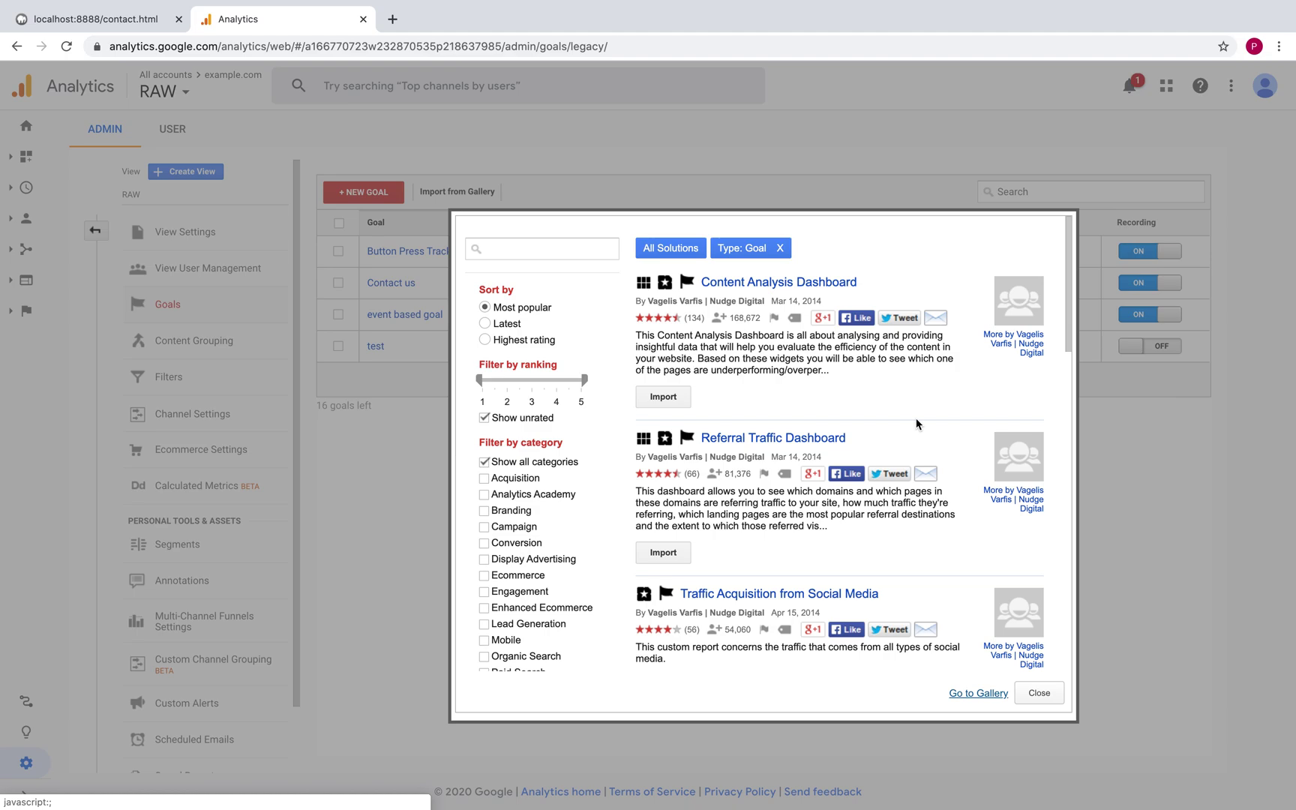
{"action": "left_click", "coordinate": [1029, 699]}
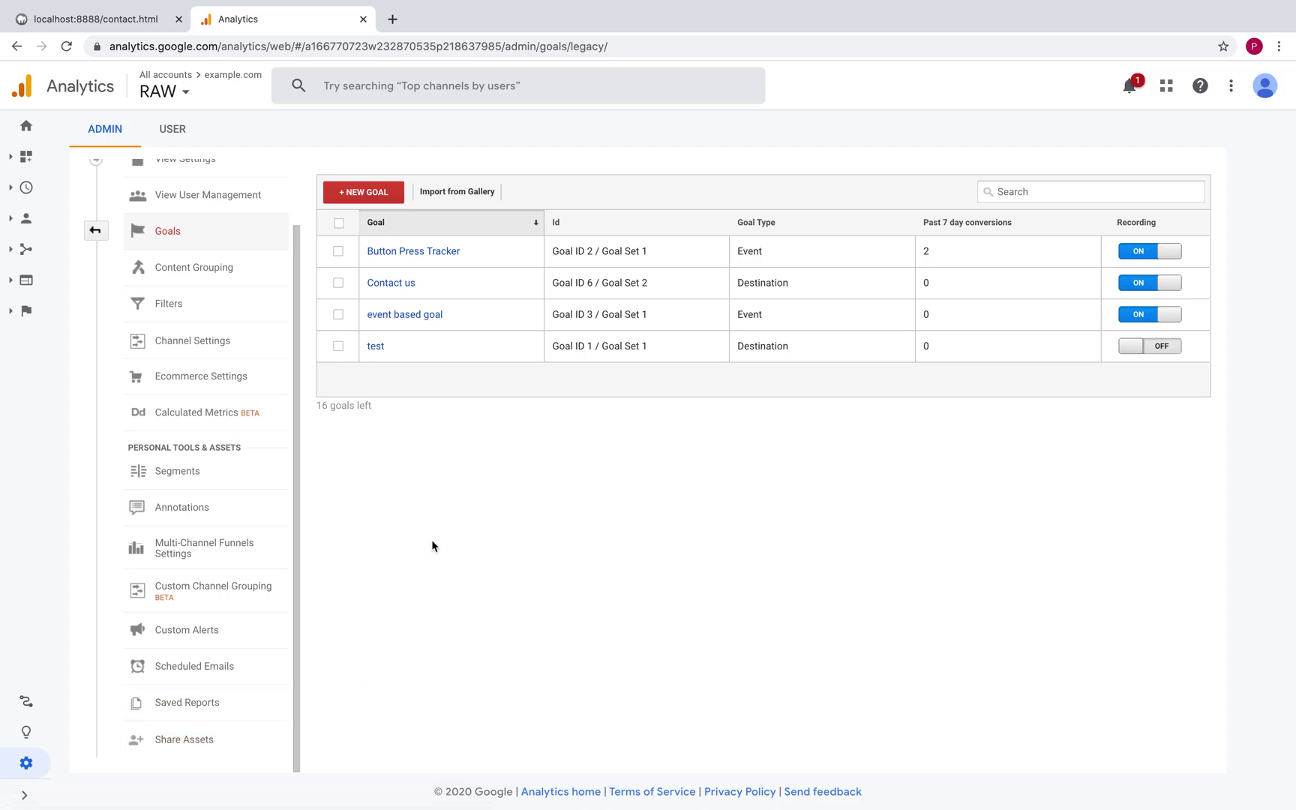
Share the event based goal from Share Assets as a template link and copy the generated URL.
{"action": "left_click", "coordinate": [219, 741]}
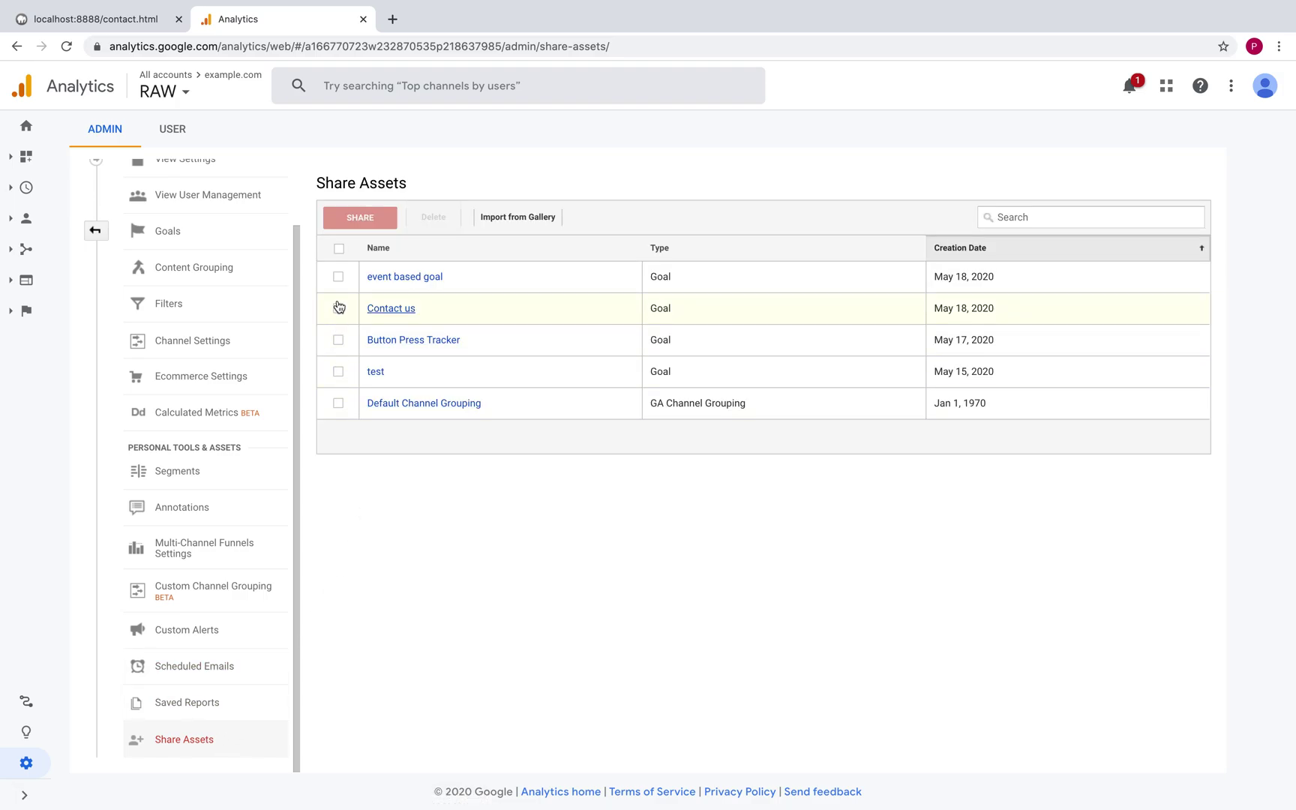
{"action": "left_click", "coordinate": [339, 278]}
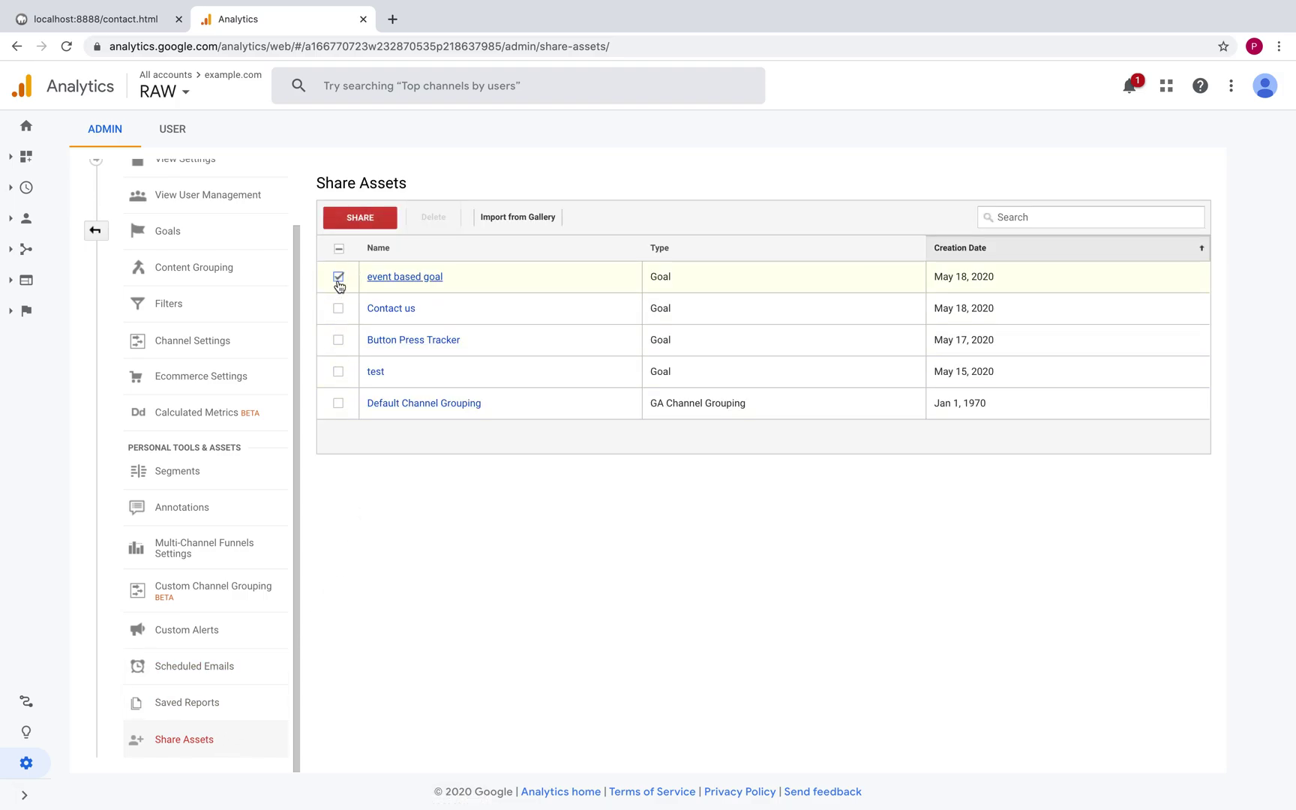
{"action": "left_click", "coordinate": [371, 223]}
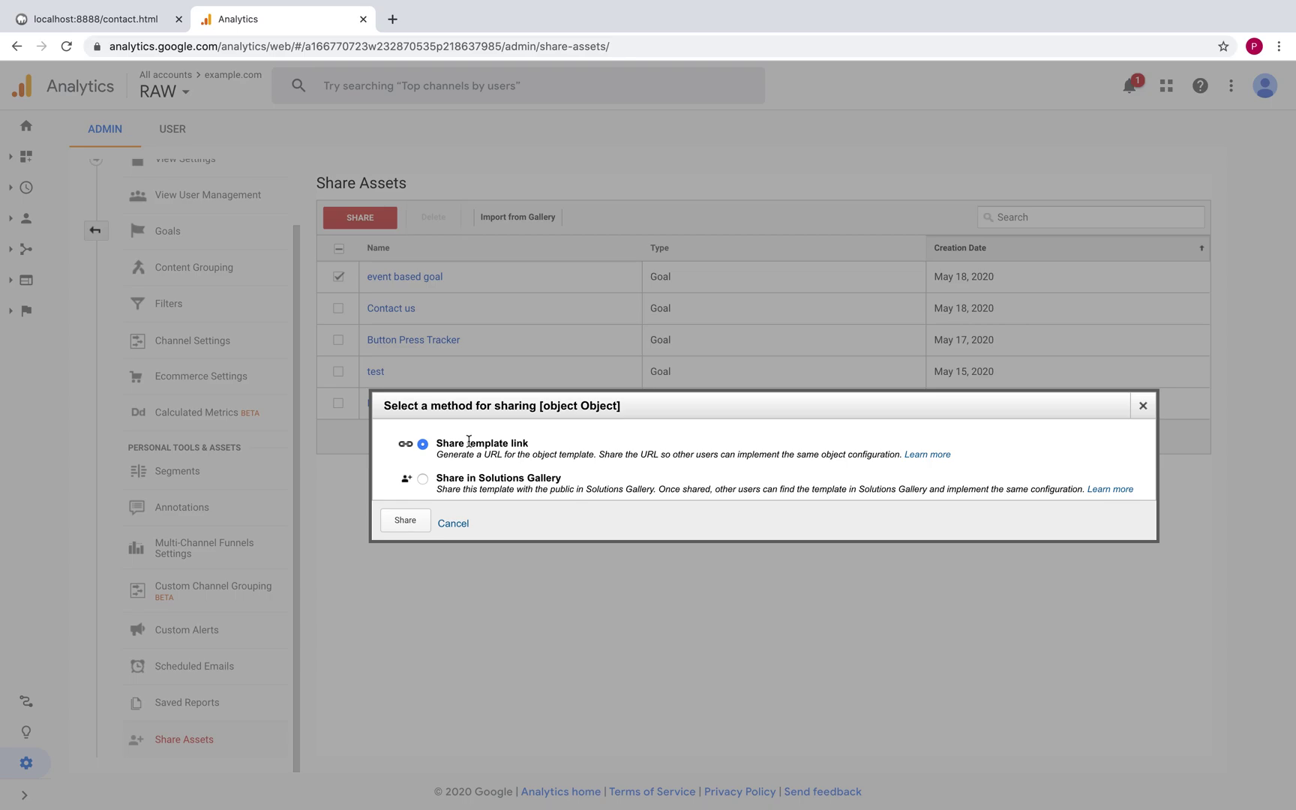
{"action": "left_click", "coordinate": [417, 520]}
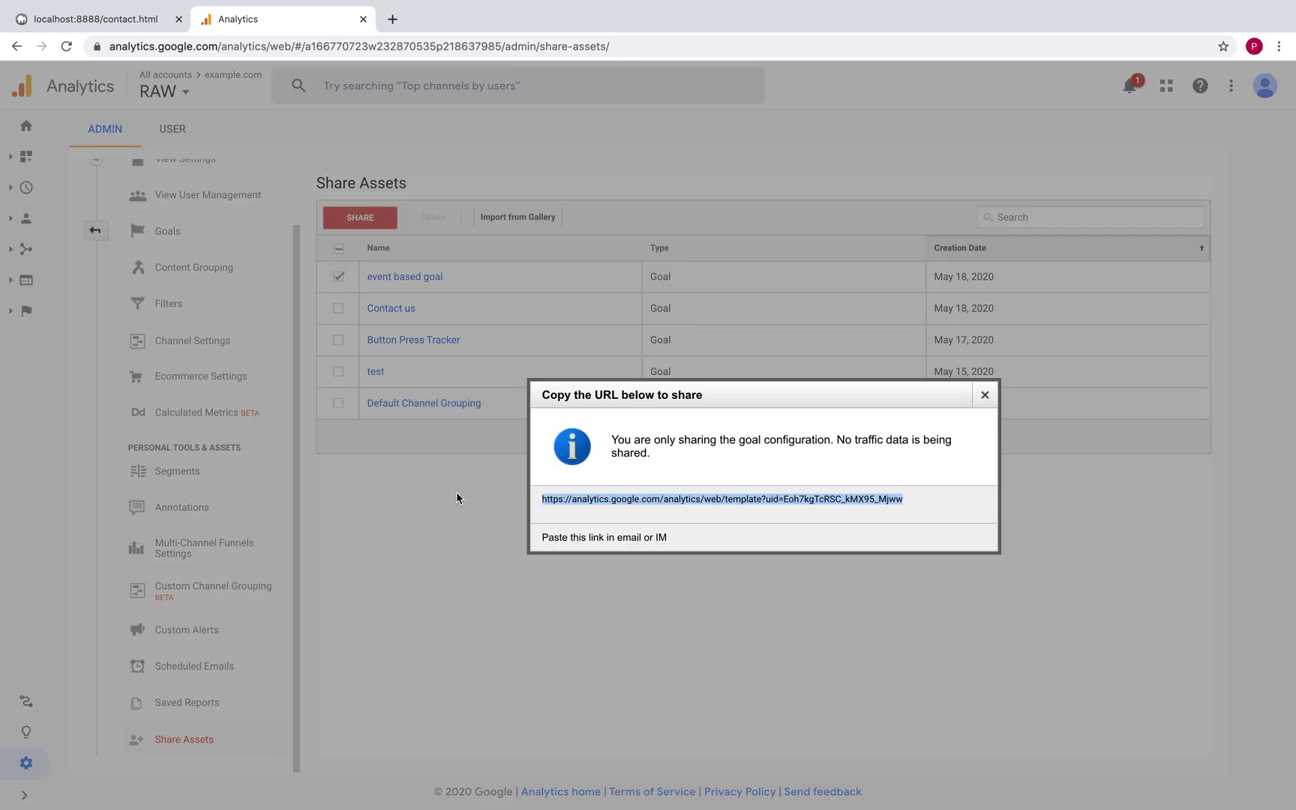
{"action": "left_click", "coordinate": [623, 490]}
{"action": "triple_click", "coordinate": [635, 492]}
{"action": "key", "text": "super+c"}
Open the copied template link in a new tab, review the views available for import, and dismiss the original share dialog.
{"action": "left_click", "coordinate": [393, 19]}
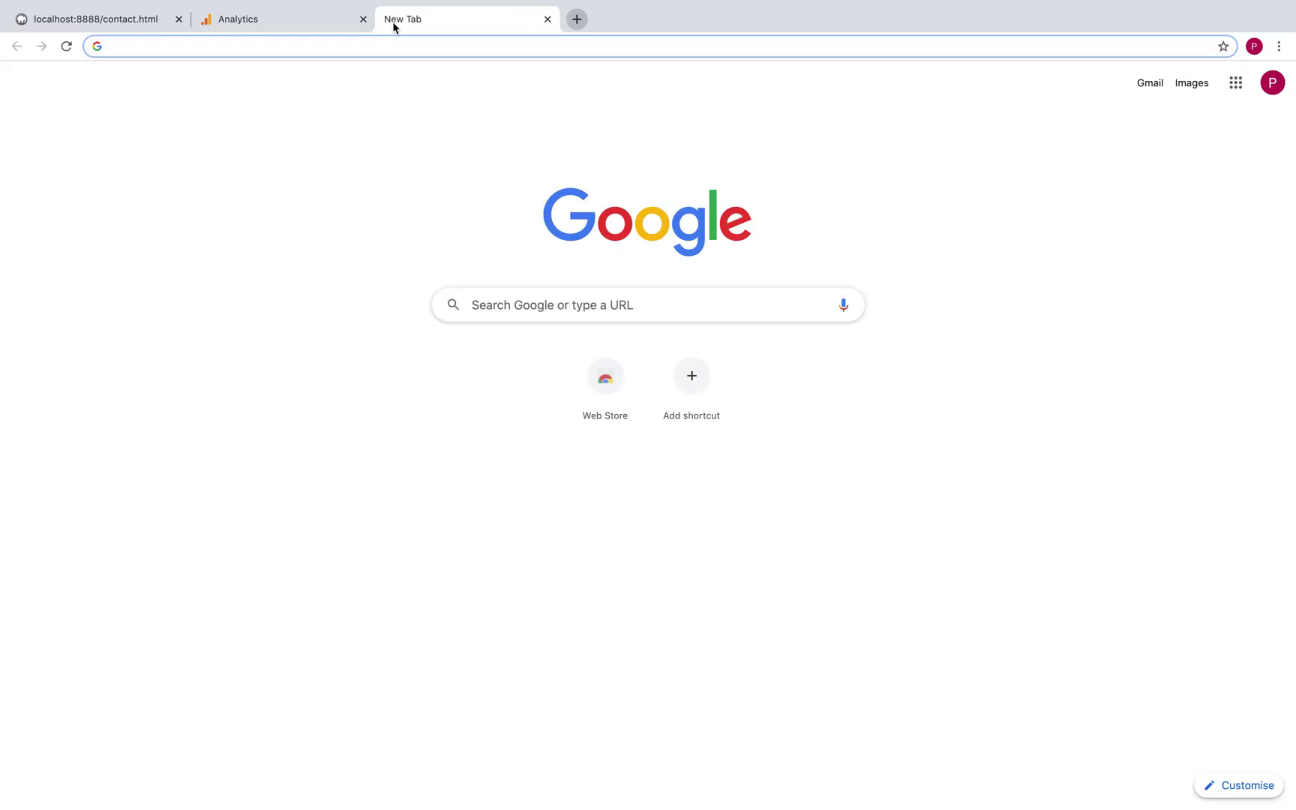
{"action": "key", "text": "super+v"}
{"action": "key", "text": "Return"}
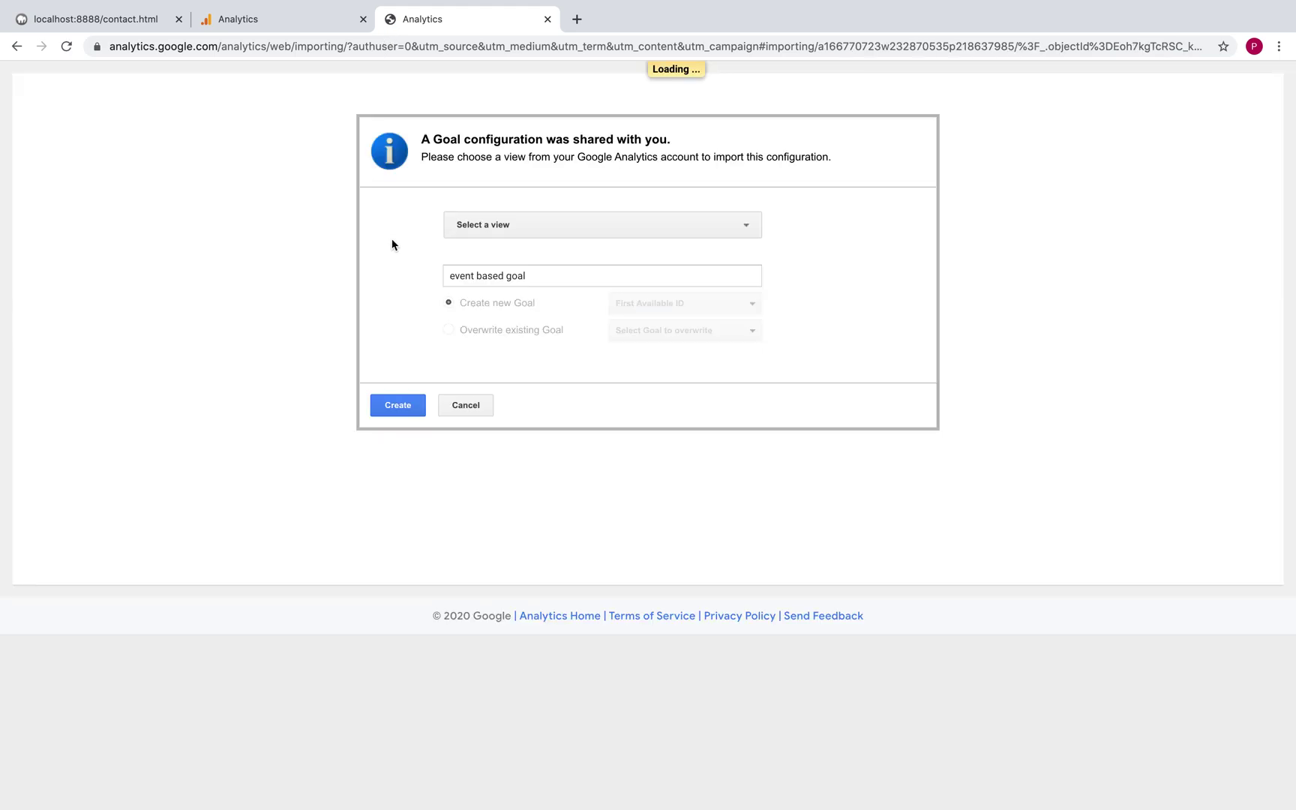
{"action": "left_click", "coordinate": [600, 271]}
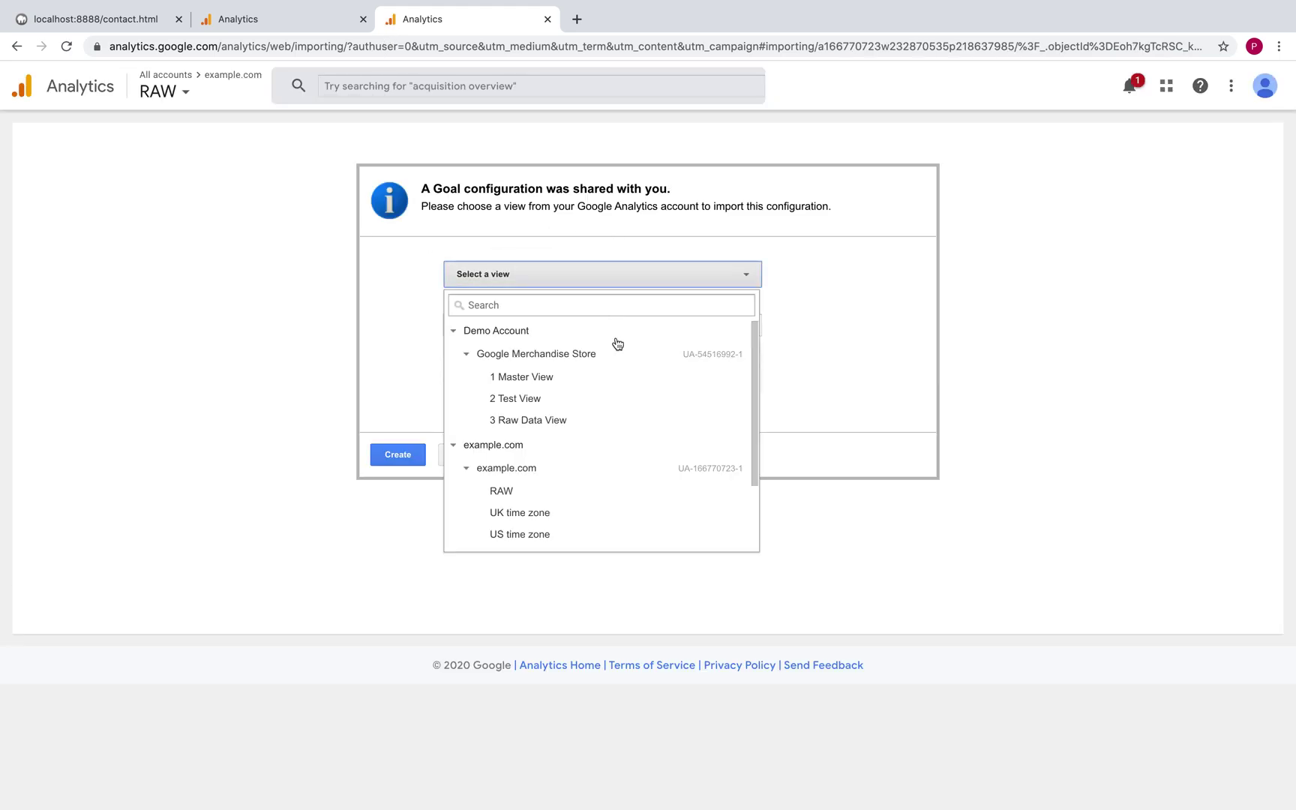
{"action": "scroll", "coordinate": [617, 389], "scroll_direction": "down", "scroll_amount": 2}
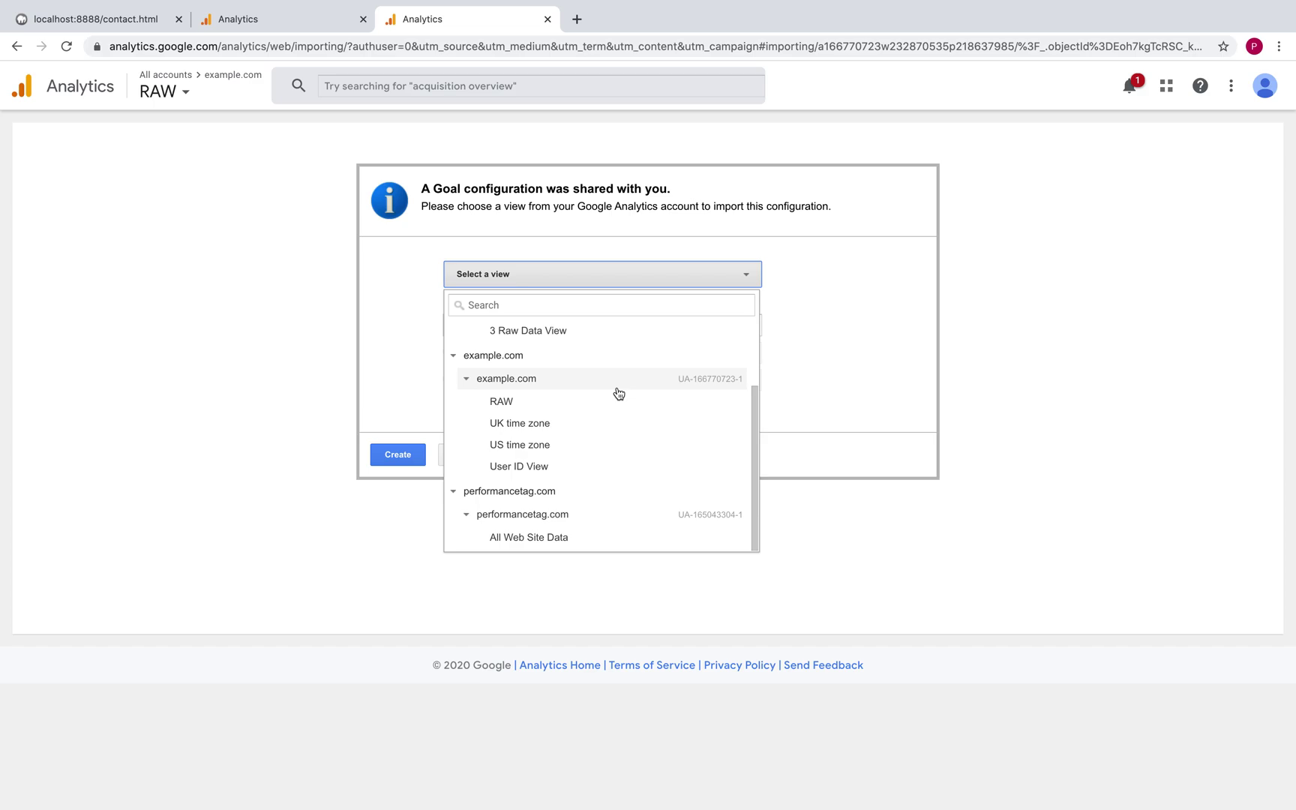
{"action": "left_click", "coordinate": [1018, 346]}
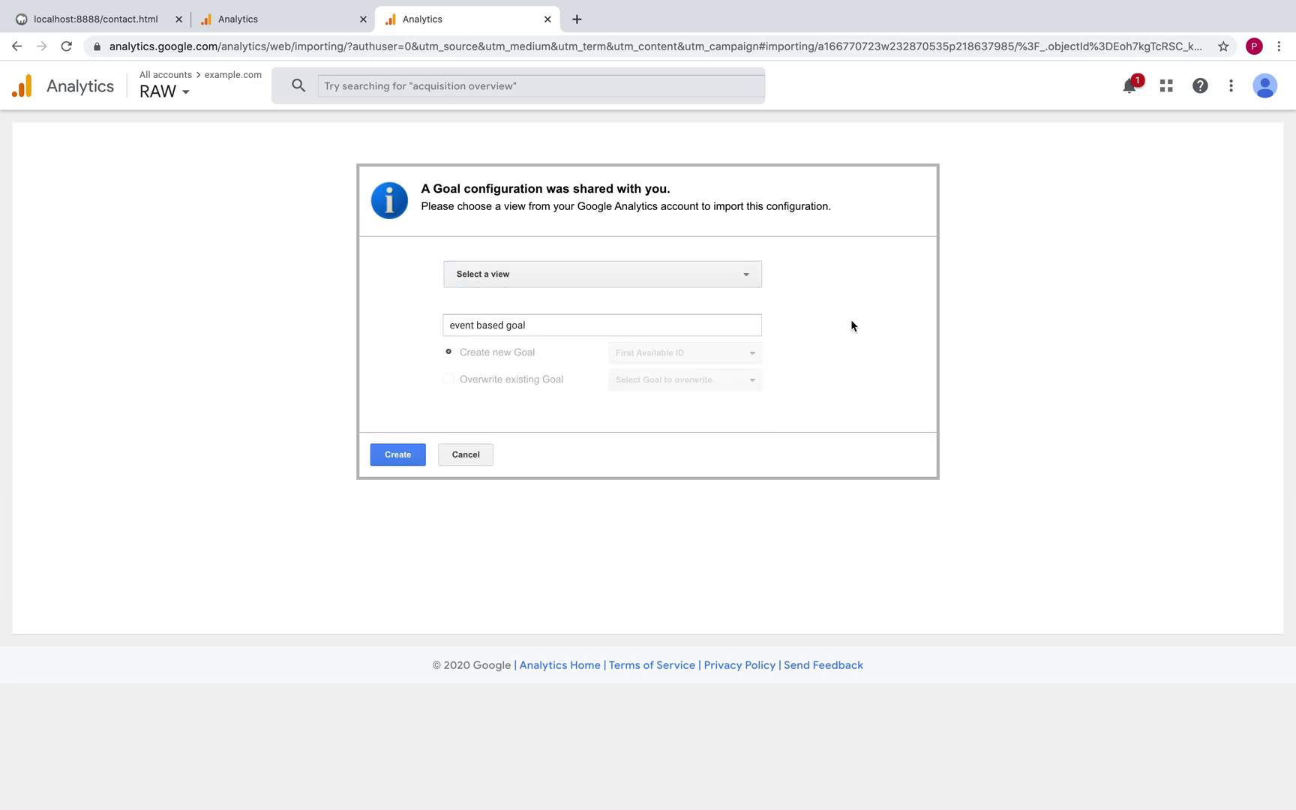
{"action": "left_click", "coordinate": [295, 28]}
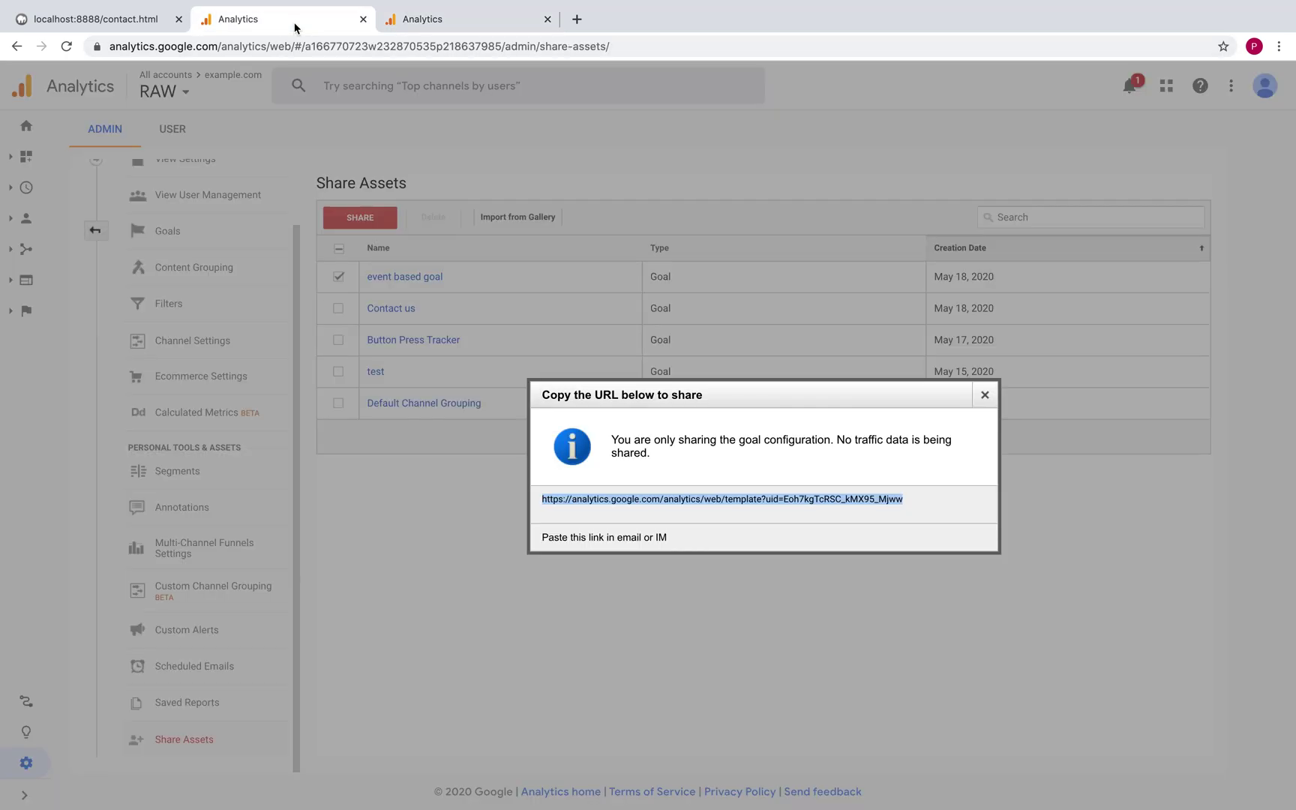
{"action": "left_click", "coordinate": [985, 396]}
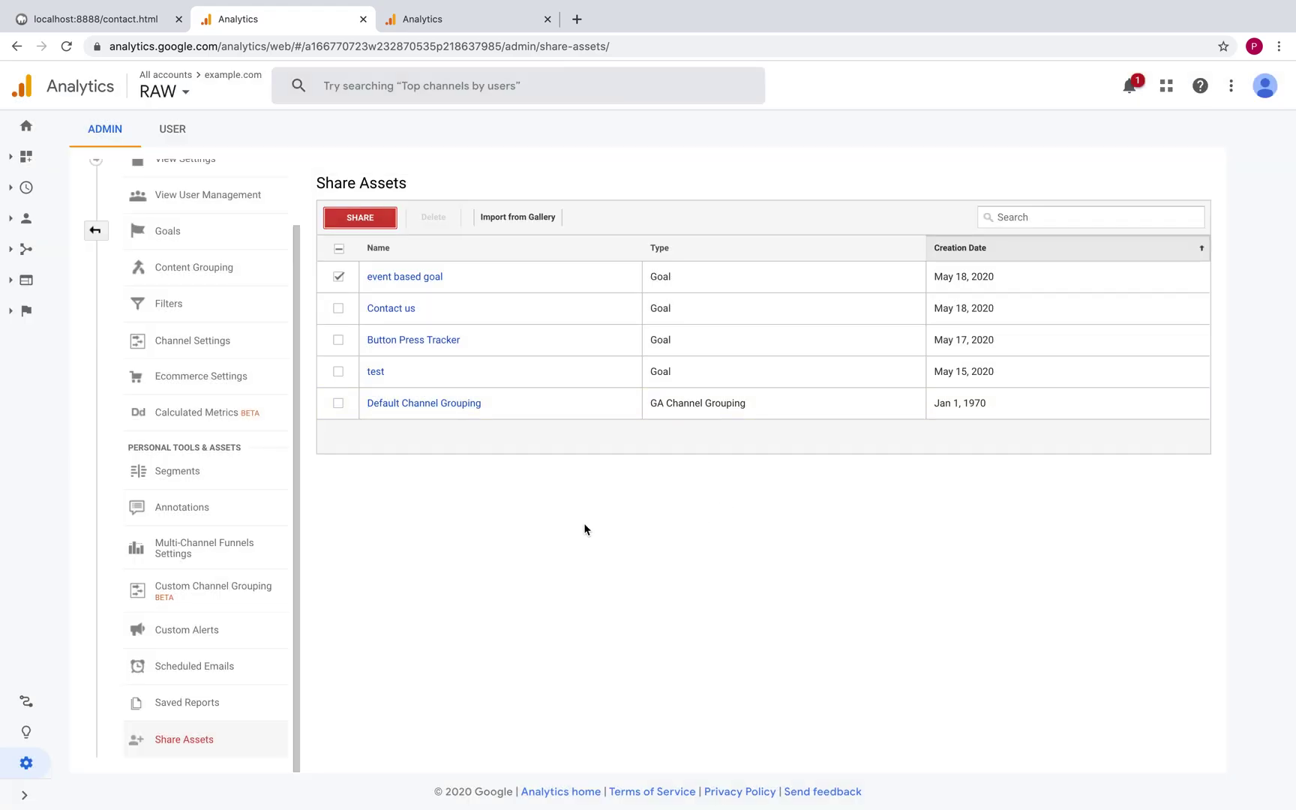
Return to the main Admin page and switch the account to Demo Account.
{"action": "left_click", "coordinate": [40, 314]}
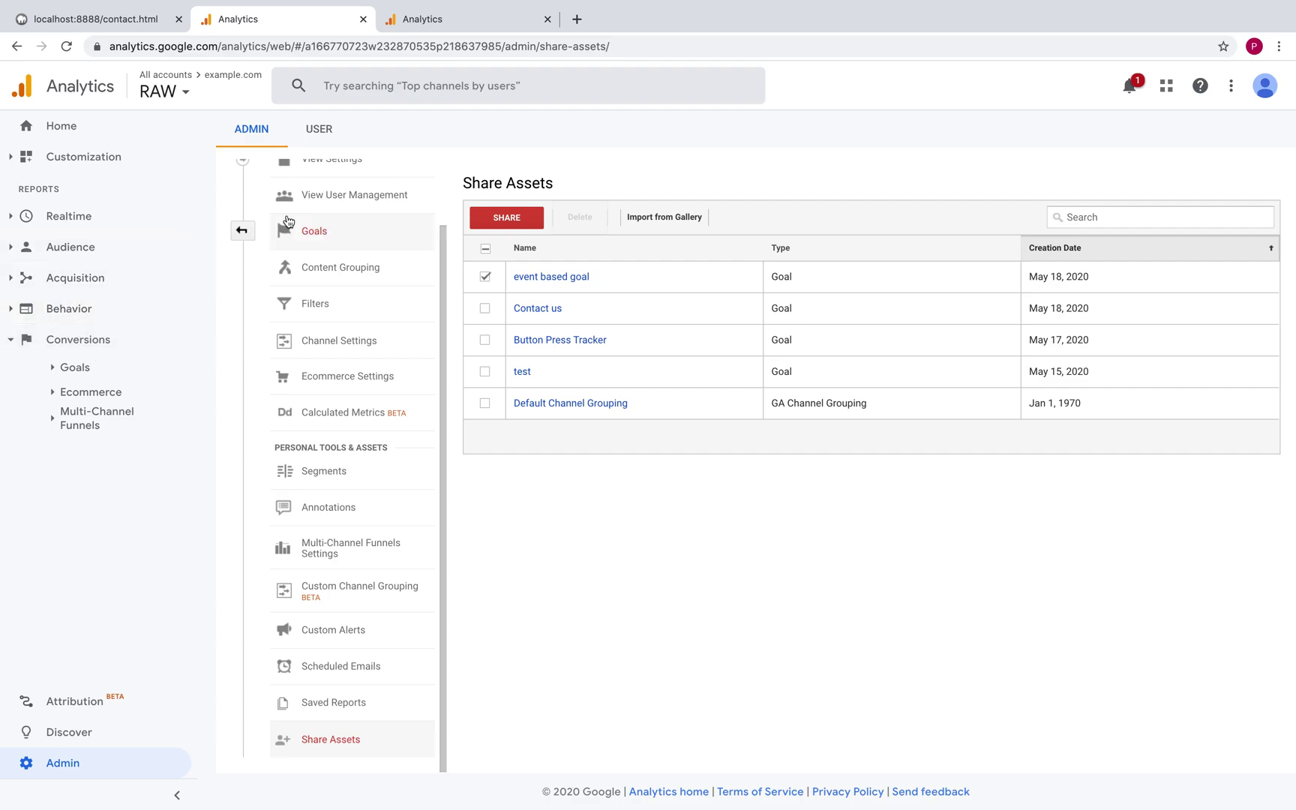
{"action": "left_click", "coordinate": [246, 234]}
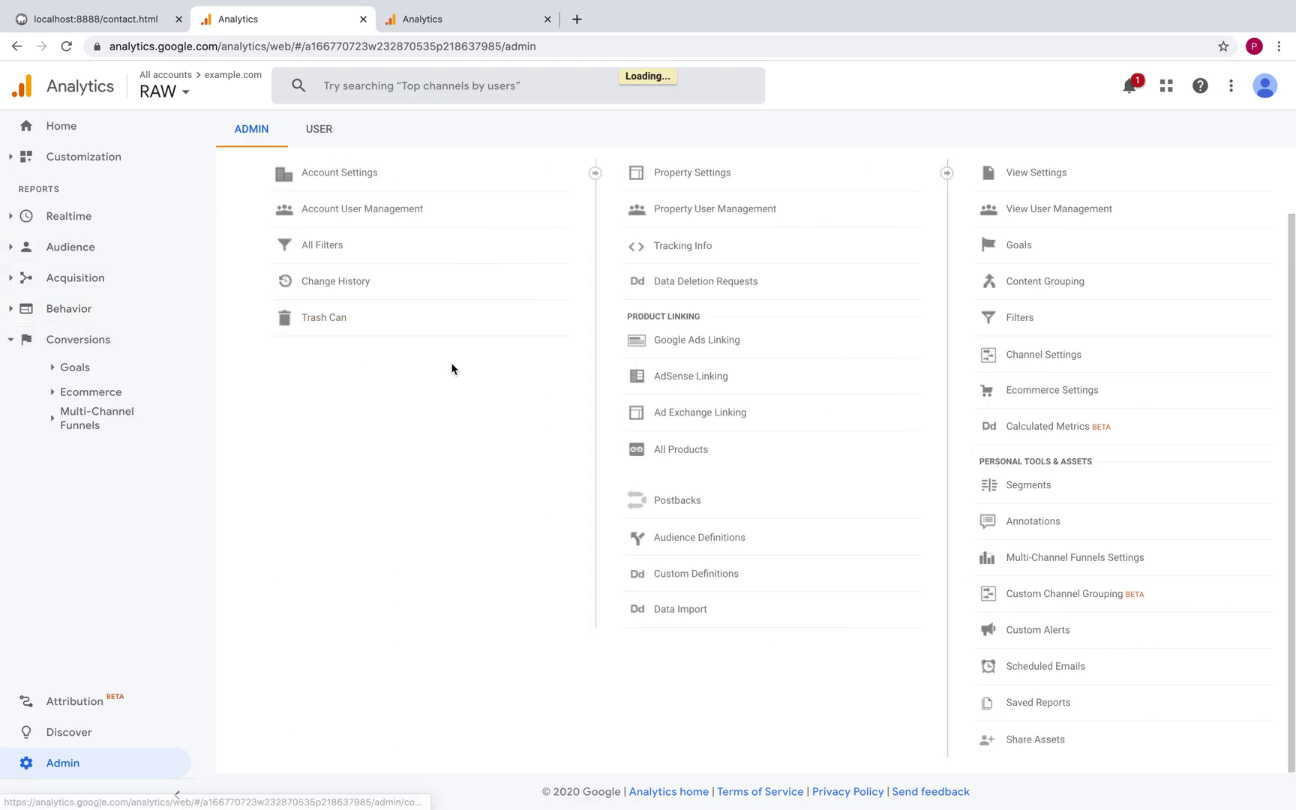
{"action": "scroll", "coordinate": [567, 403], "scroll_direction": "up", "scroll_amount": 1}
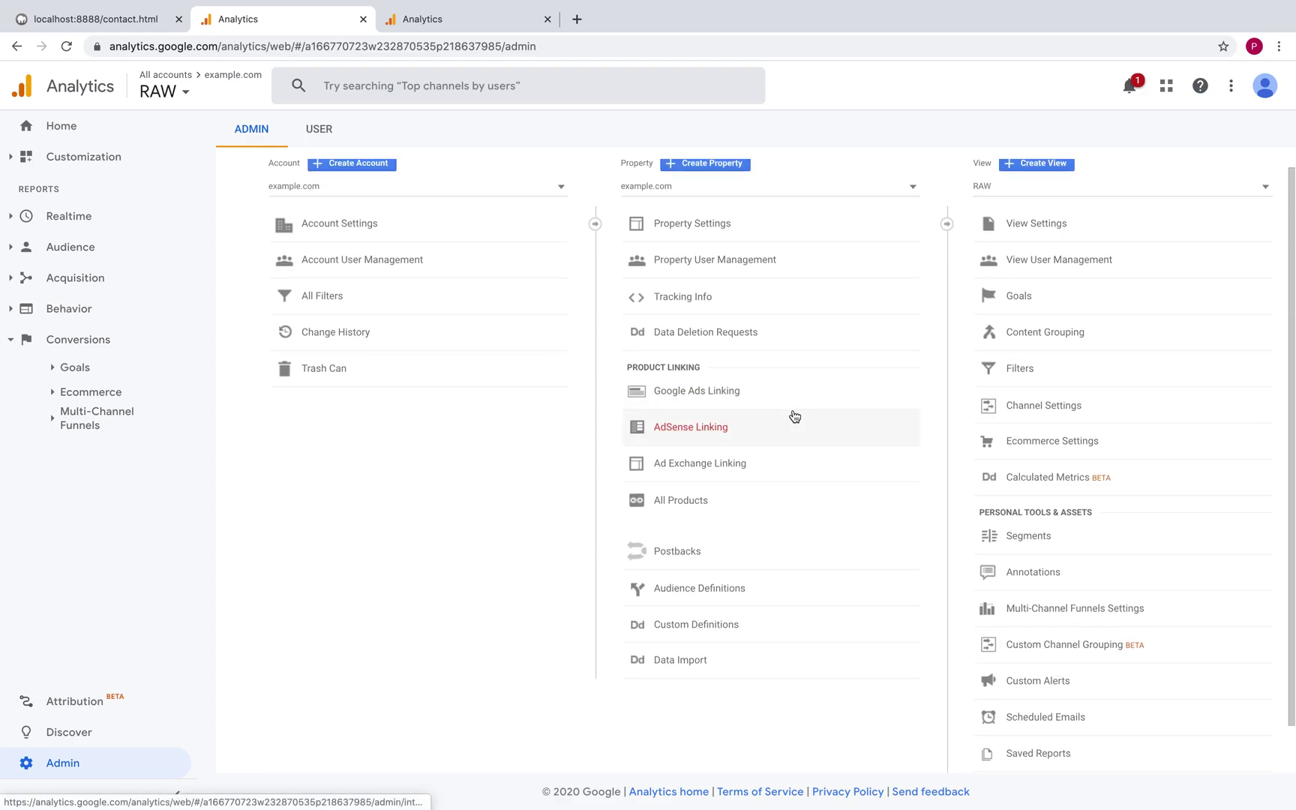
{"action": "scroll", "coordinate": [794, 416], "scroll_direction": "up", "scroll_amount": 1}
{"action": "left_click", "coordinate": [448, 197]}
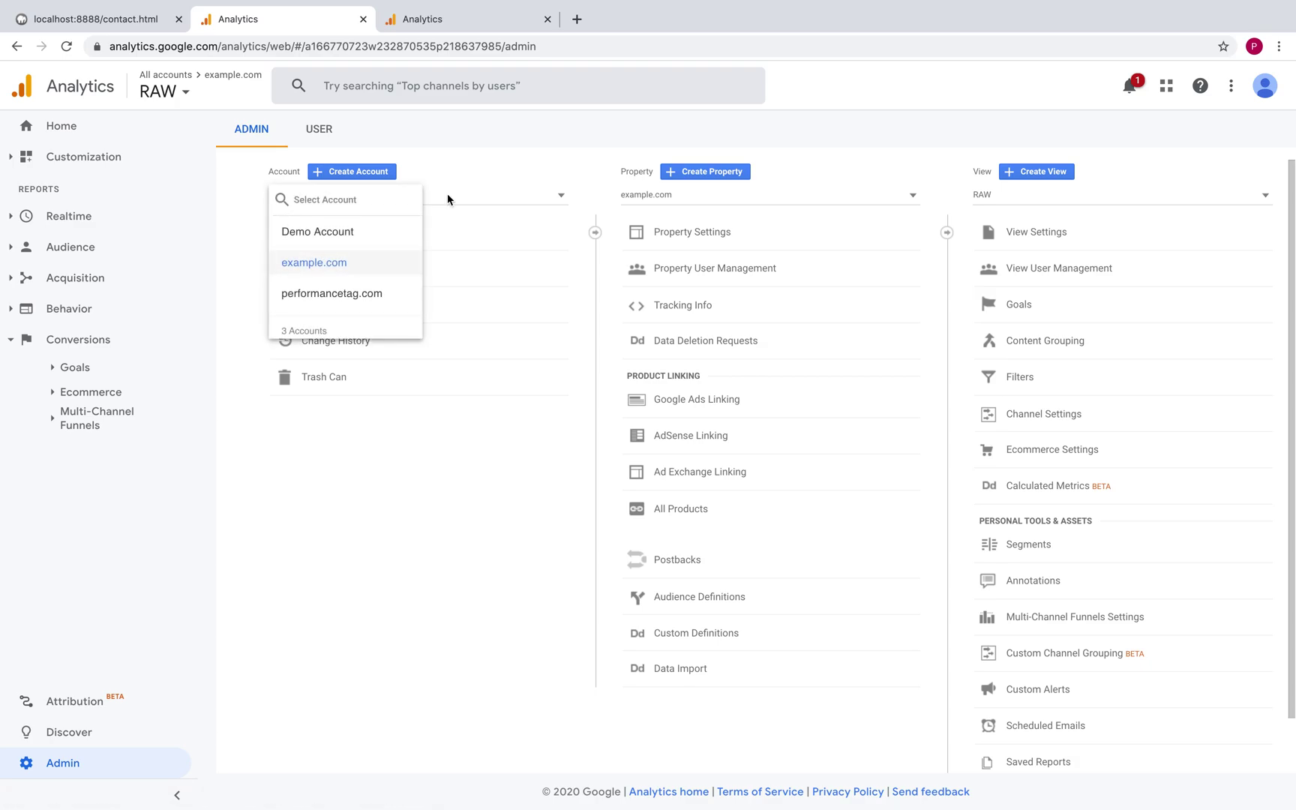
{"action": "left_click", "coordinate": [387, 239]}
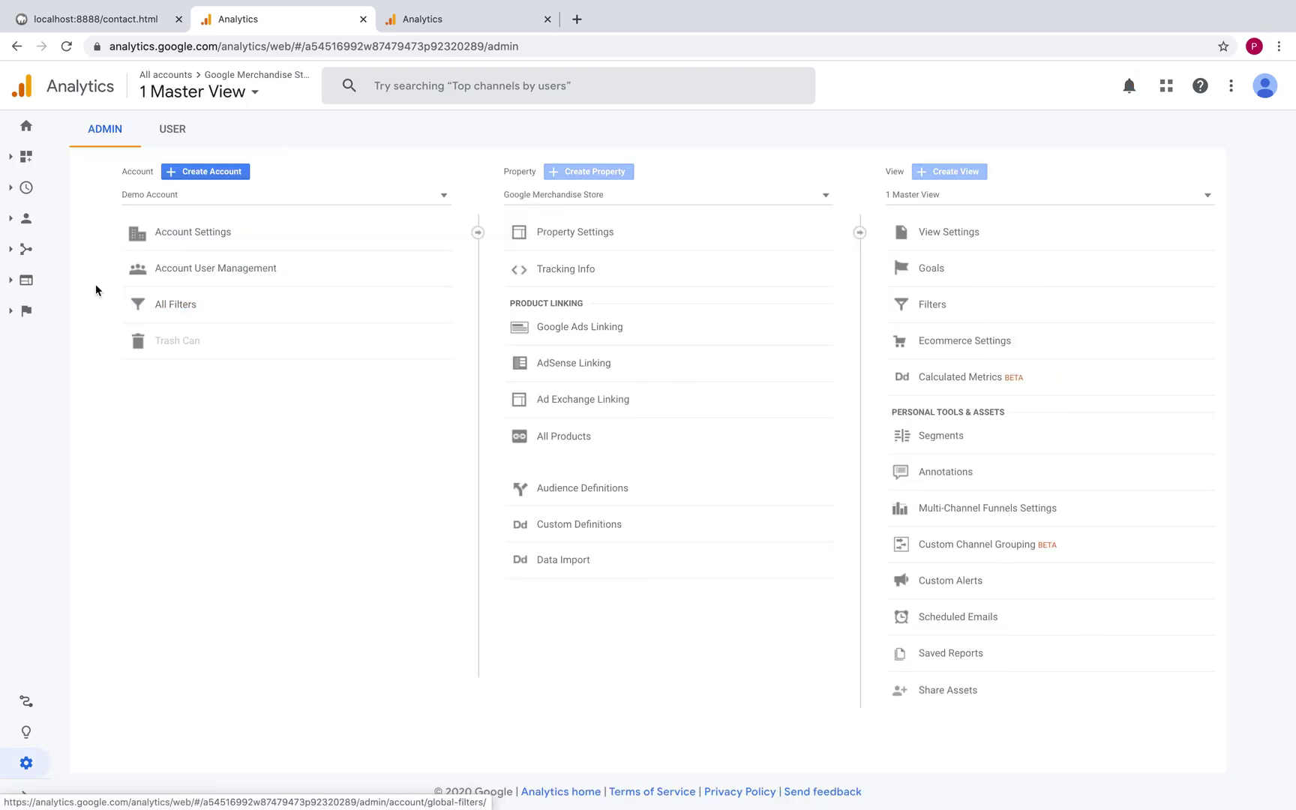
Open the Source/Medium acquisition report and set its conversions columns to All Goals.
{"action": "left_click", "coordinate": [30, 249]}
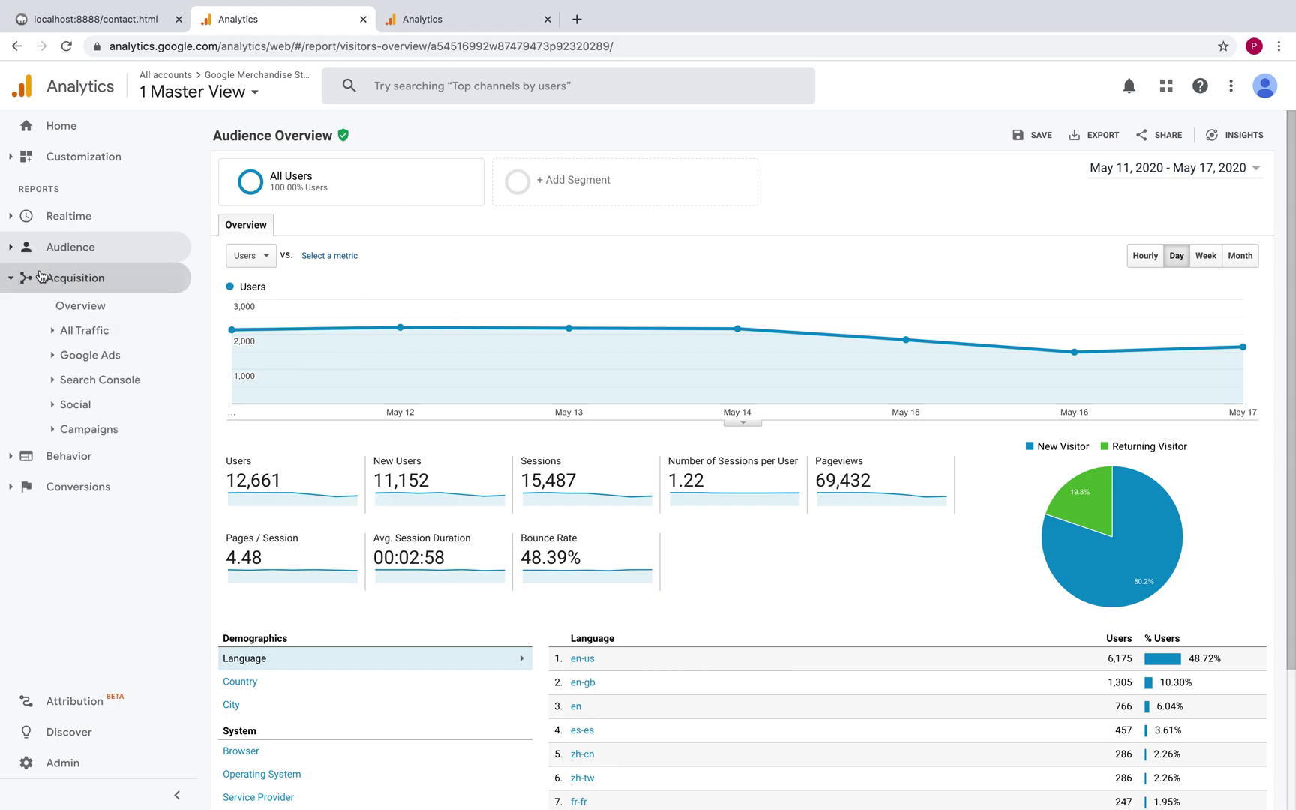
{"action": "left_click", "coordinate": [105, 330]}
{"action": "left_click", "coordinate": [112, 404]}
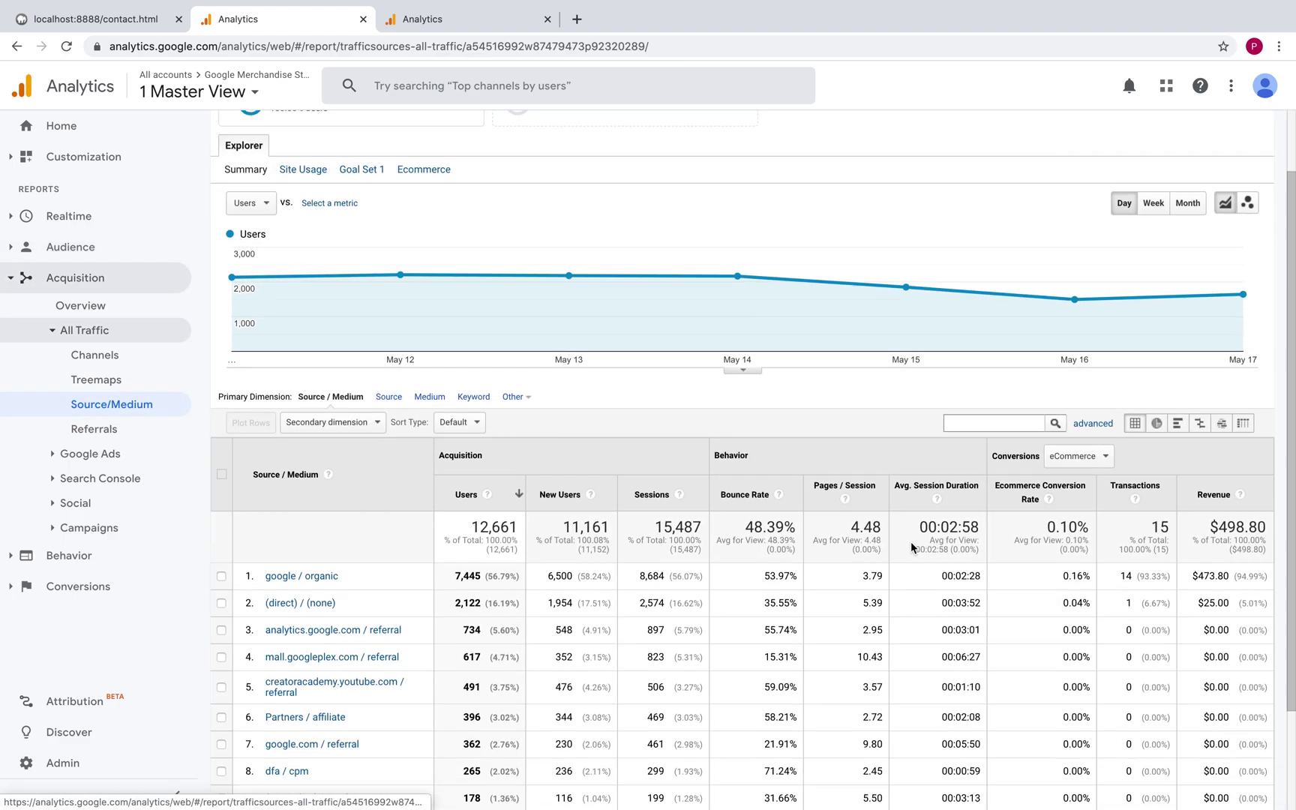
{"action": "scroll", "coordinate": [1153, 391], "scroll_direction": "down", "scroll_amount": 3}
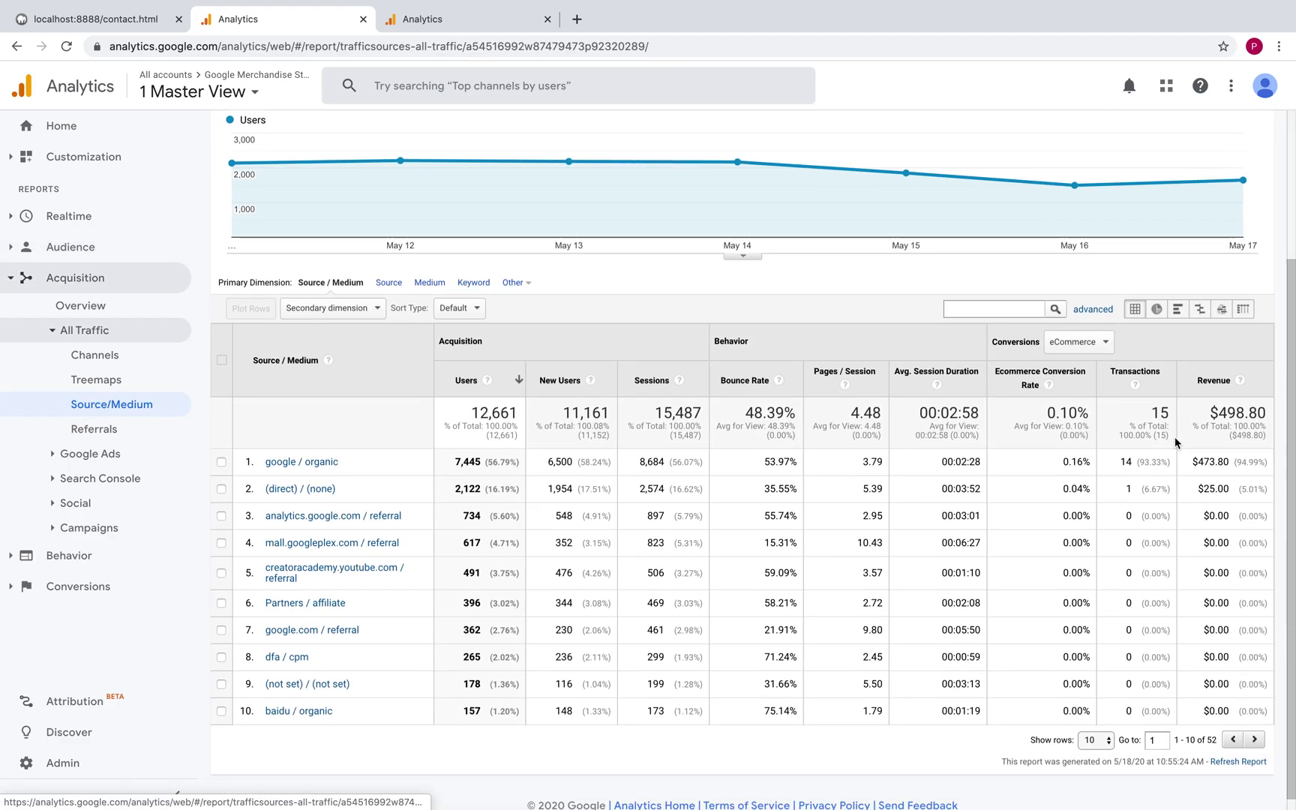
{"action": "left_click", "coordinate": [1081, 350]}
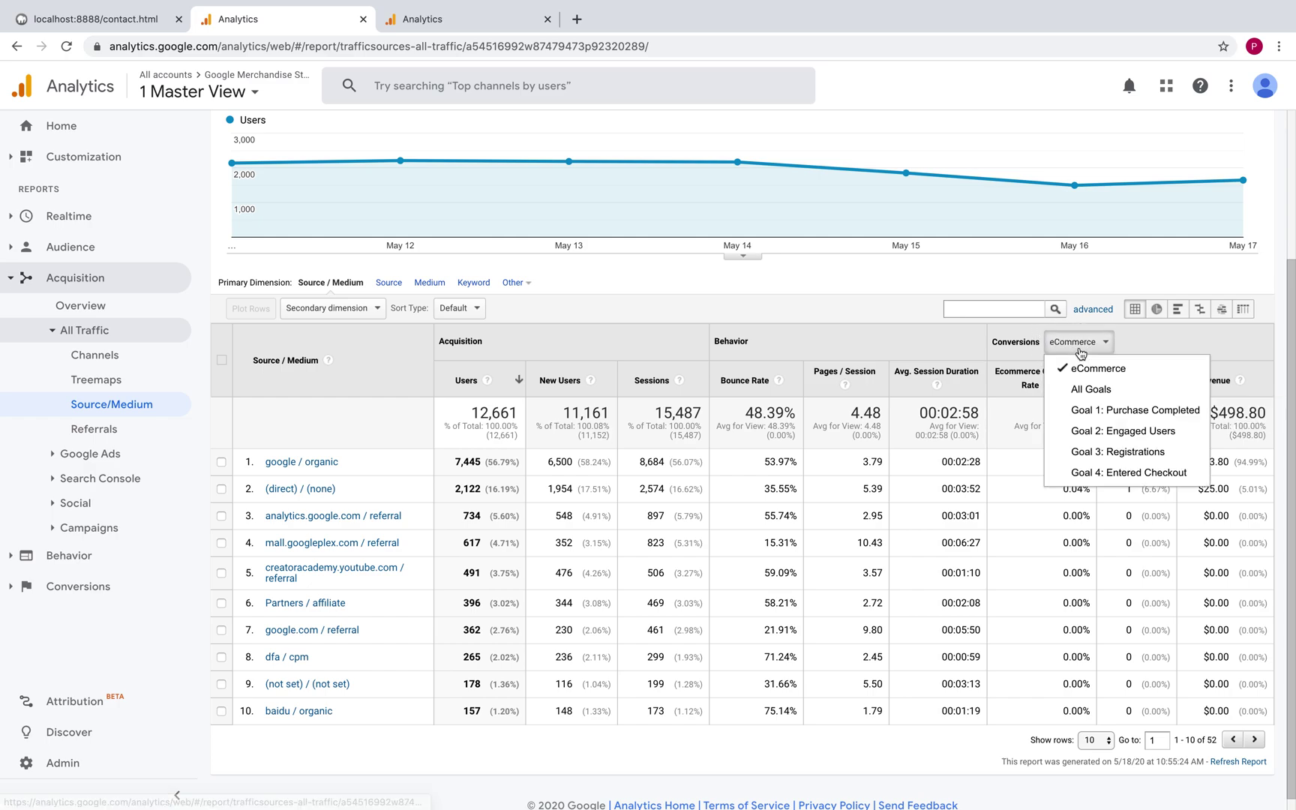
{"action": "left_click", "coordinate": [1128, 390]}
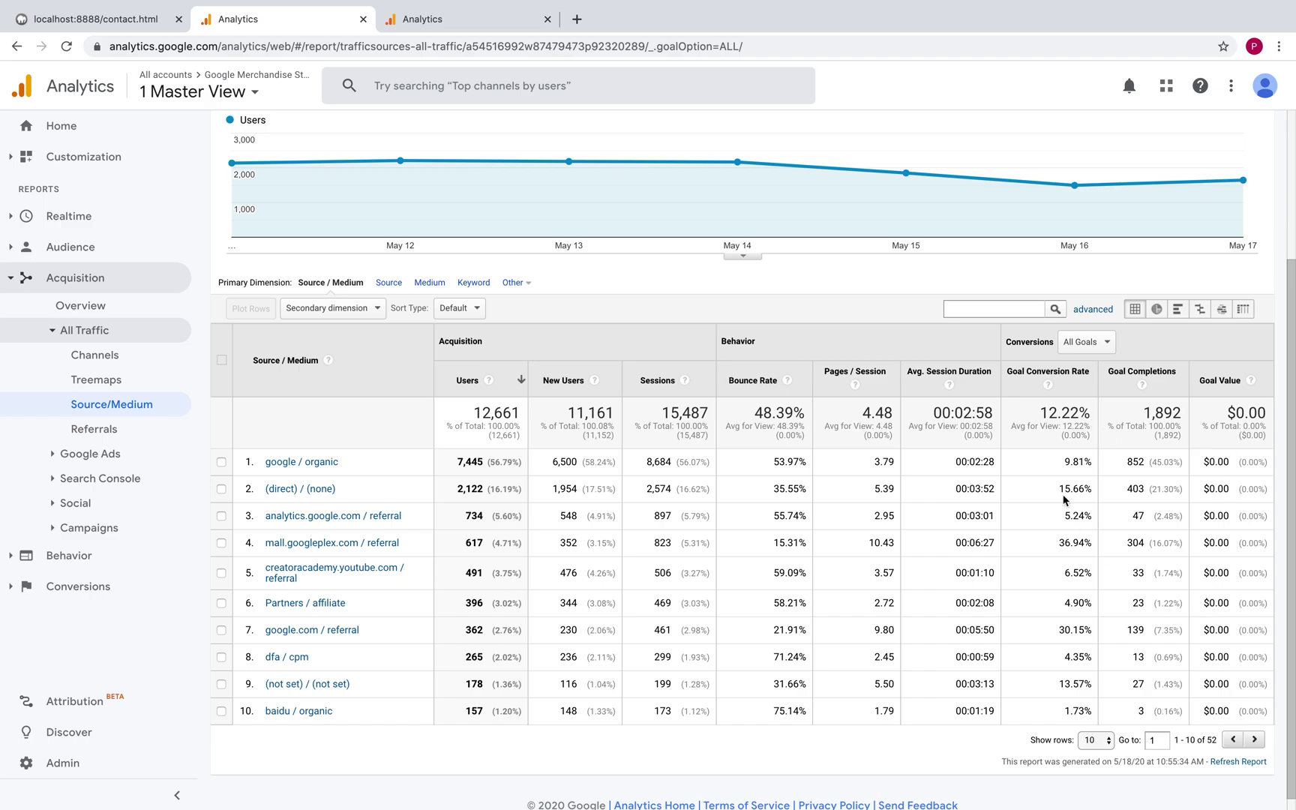
Show Goal Set 1 in the Source/Medium report and examine the conversion rate of each goal by traffic source.
{"action": "scroll", "coordinate": [1008, 283], "scroll_direction": "up", "scroll_amount": 3}
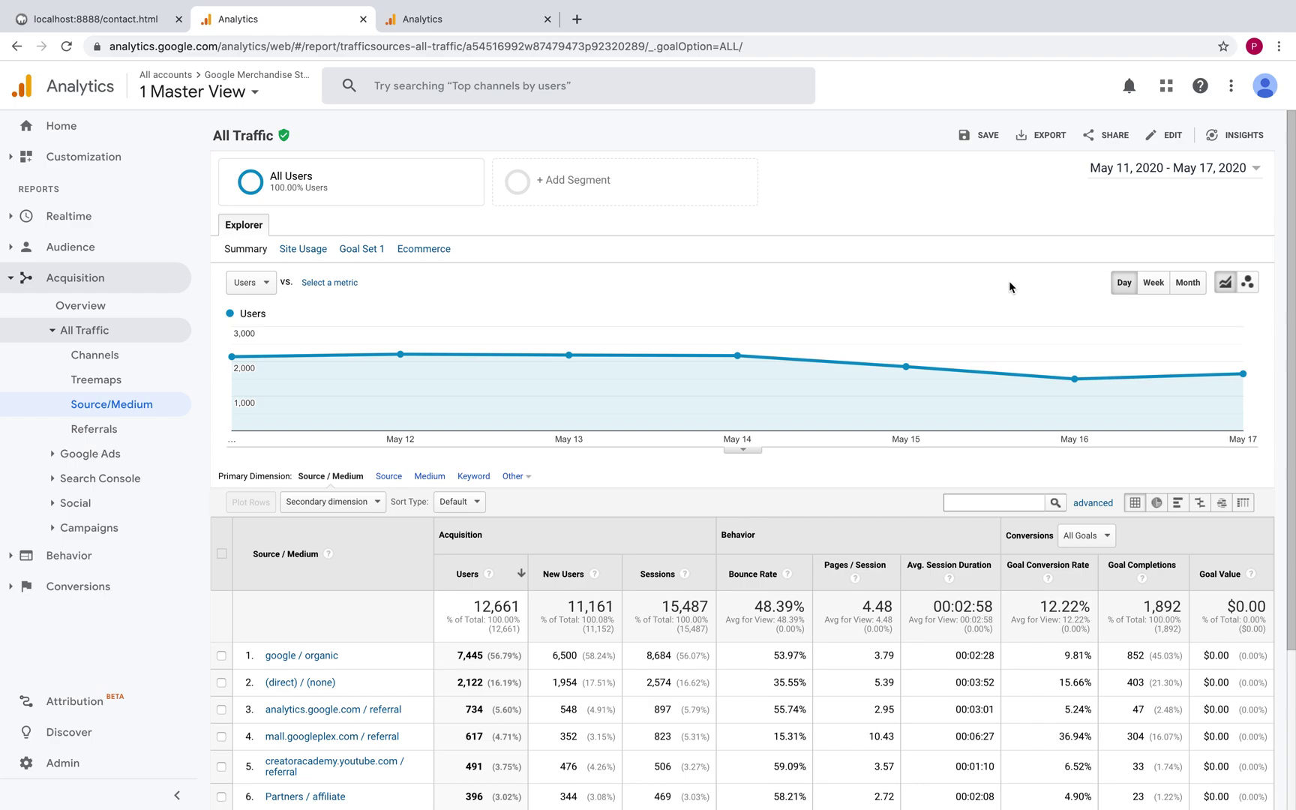
{"action": "left_click", "coordinate": [350, 251]}
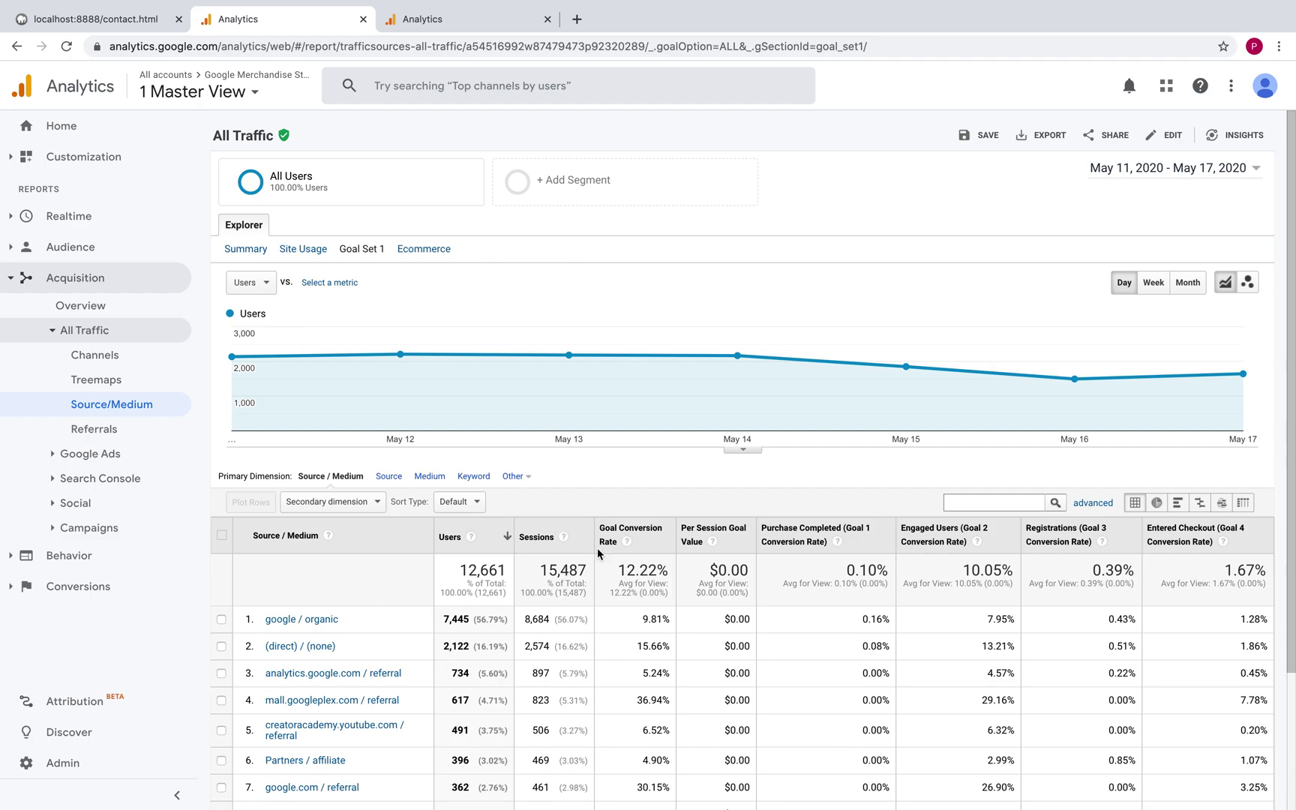
{"action": "scroll", "coordinate": [1086, 580], "scroll_direction": "down", "scroll_amount": 1}
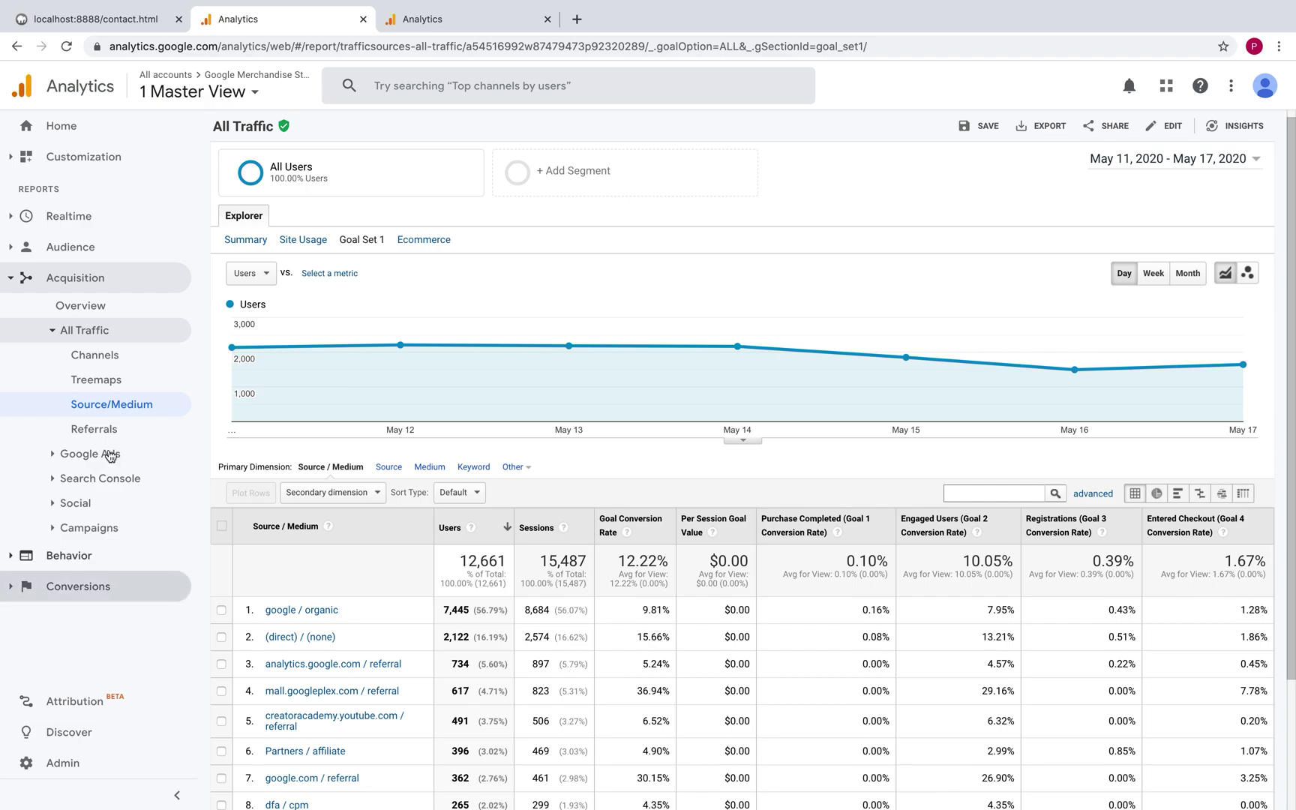
Open the Goals Overview report under Conversions and examine the goal completions trend, goal metrics and completion locations.
{"action": "left_click", "coordinate": [104, 335]}
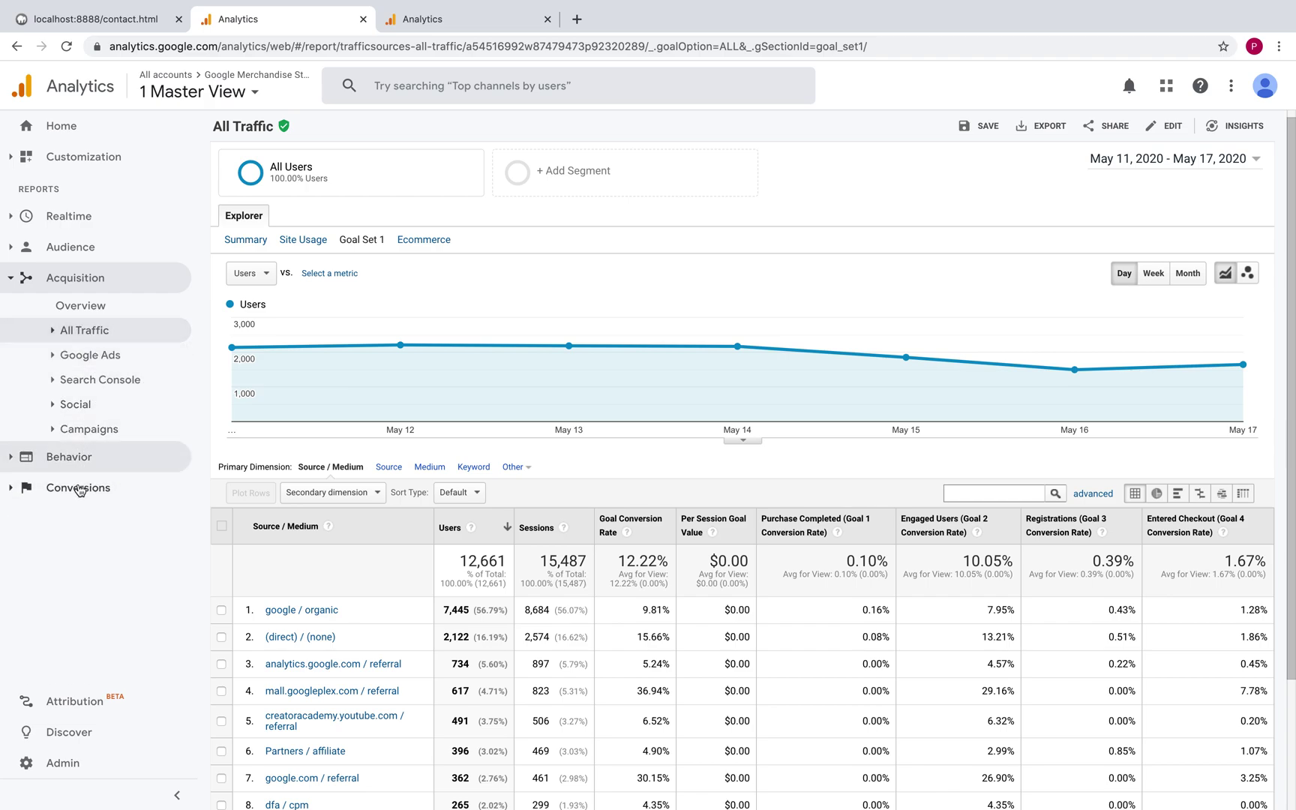
{"action": "left_click", "coordinate": [85, 491]}
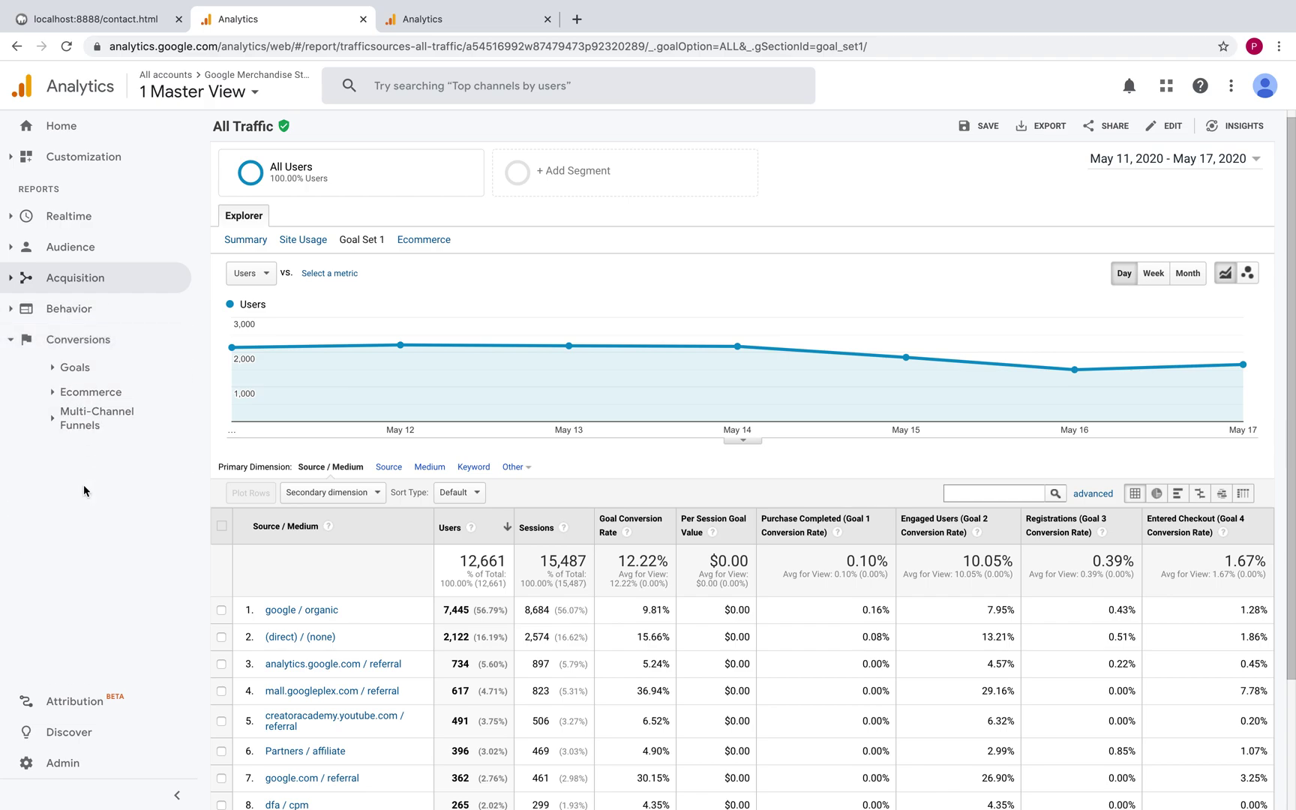
{"action": "left_click", "coordinate": [100, 368]}
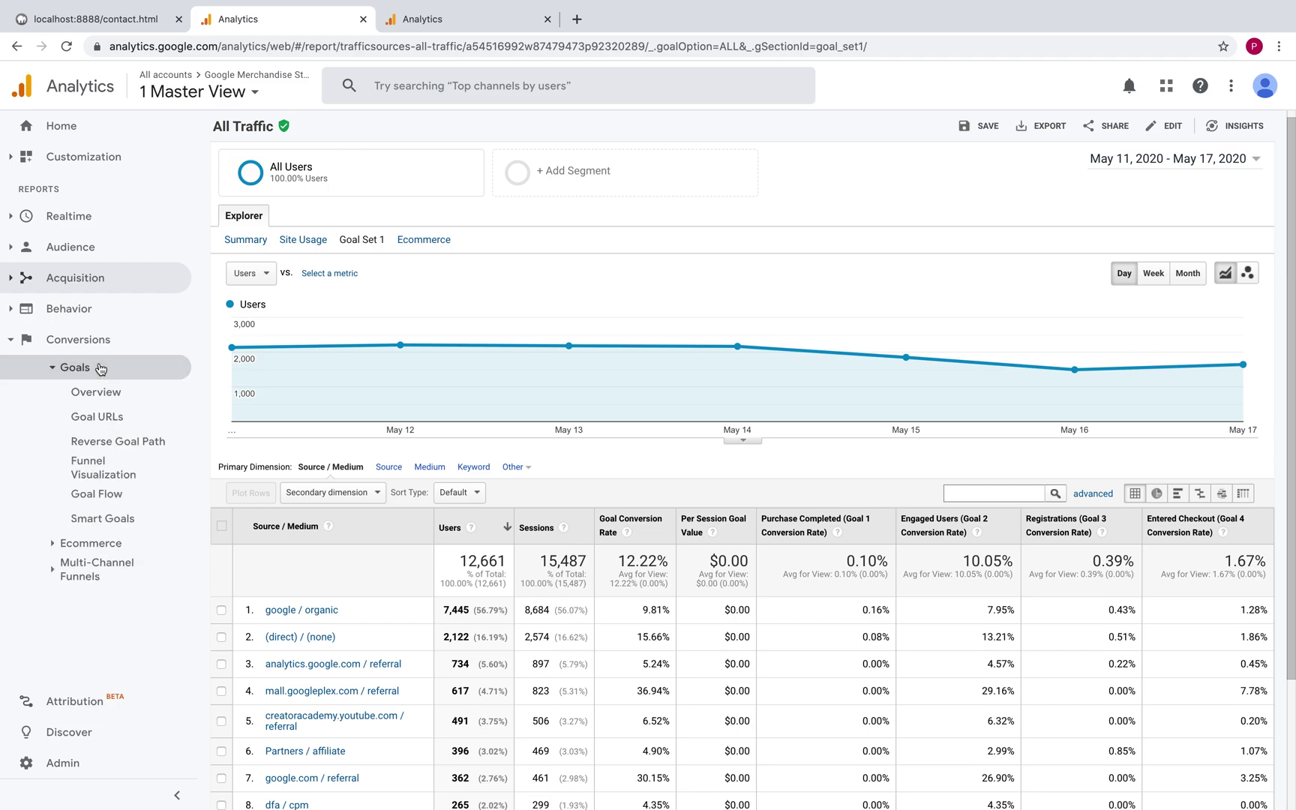
{"action": "left_click", "coordinate": [126, 393]}
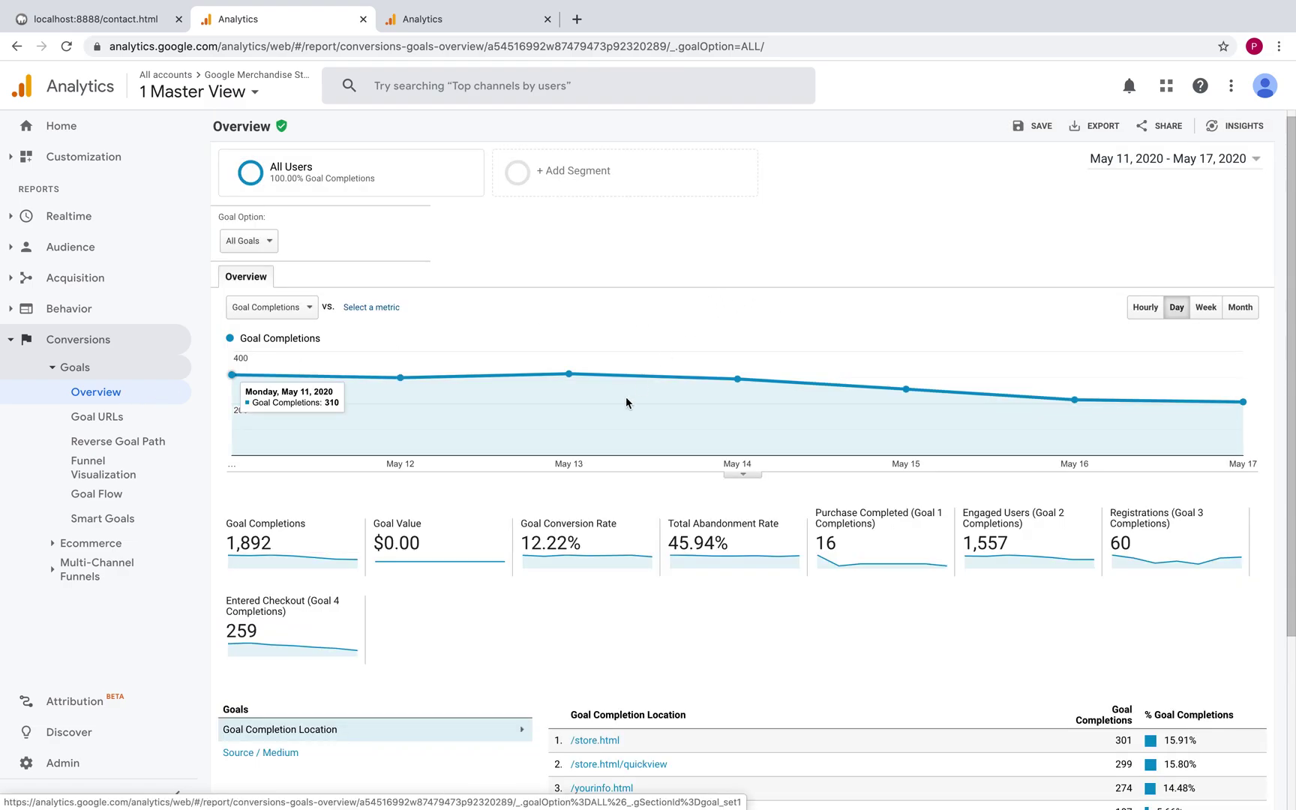
{"action": "scroll", "coordinate": [540, 593], "scroll_direction": "down", "scroll_amount": 2}
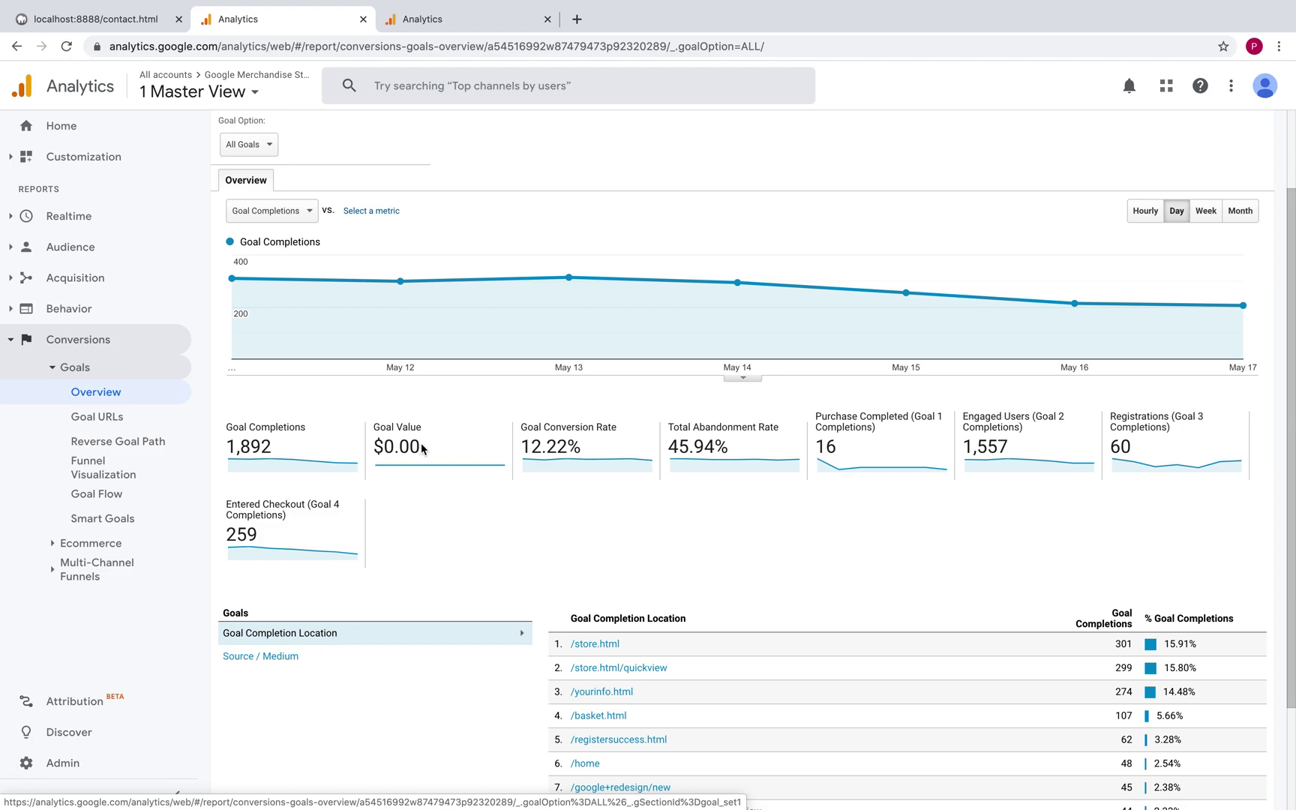
{"action": "mouse_move", "coordinate": [530, 431]}
{"action": "scroll", "coordinate": [627, 563], "scroll_direction": "up", "scroll_amount": 3}
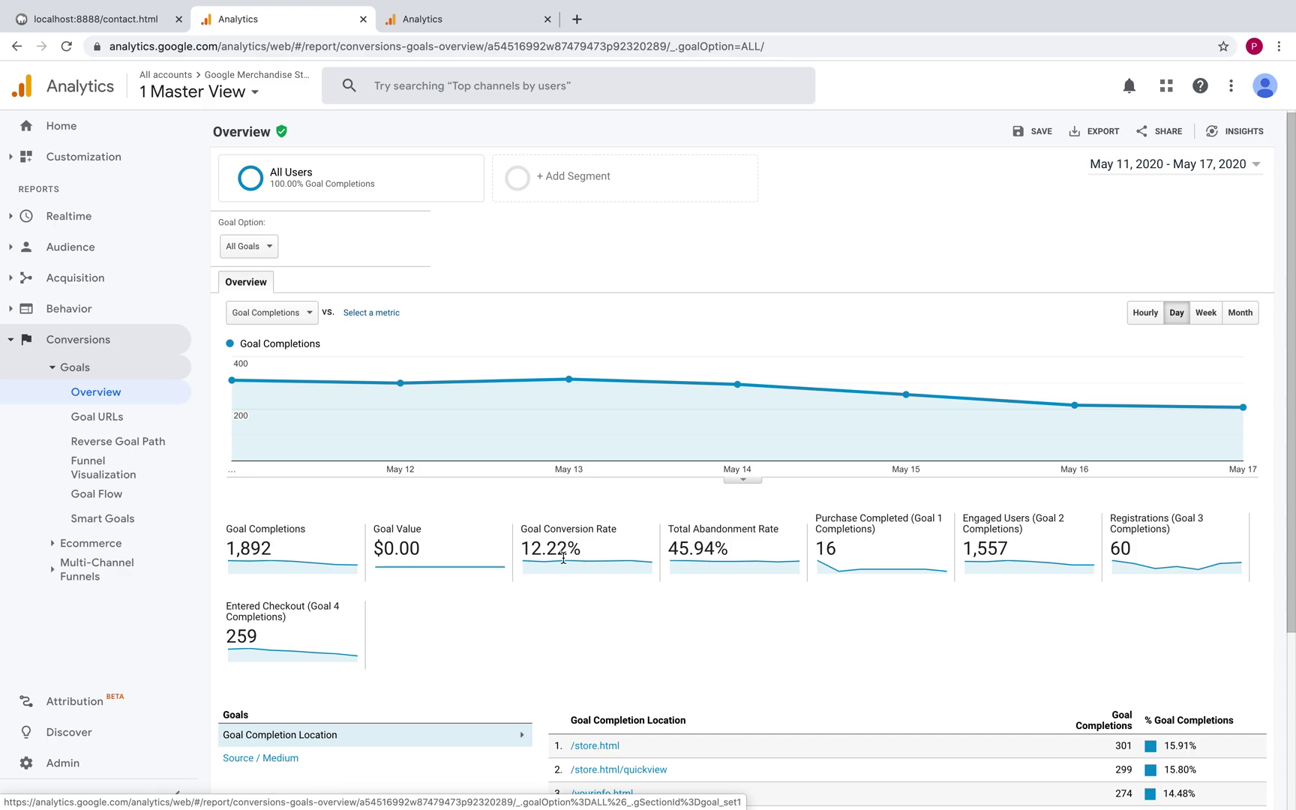
{"action": "scroll", "coordinate": [563, 557], "scroll_direction": "up", "scroll_amount": 1}
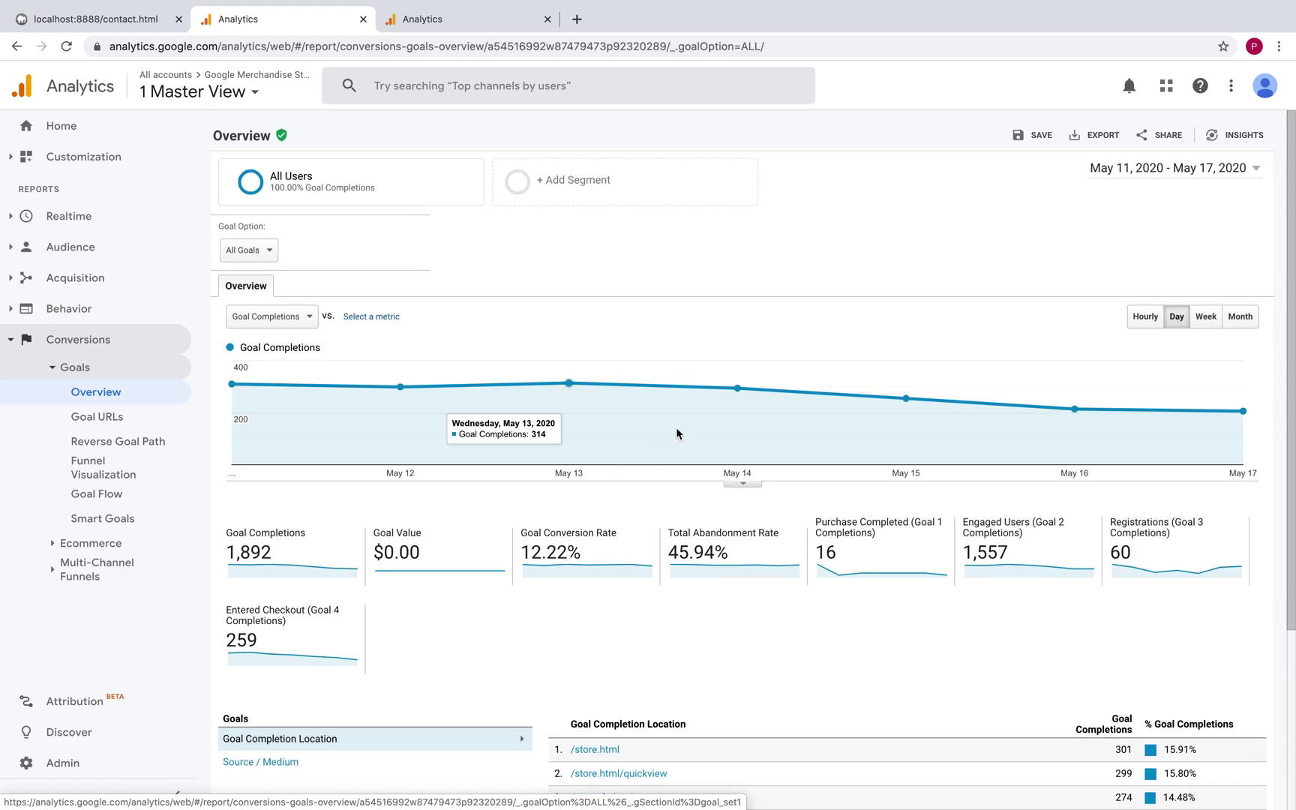
{"action": "mouse_move", "coordinate": [683, 429]}
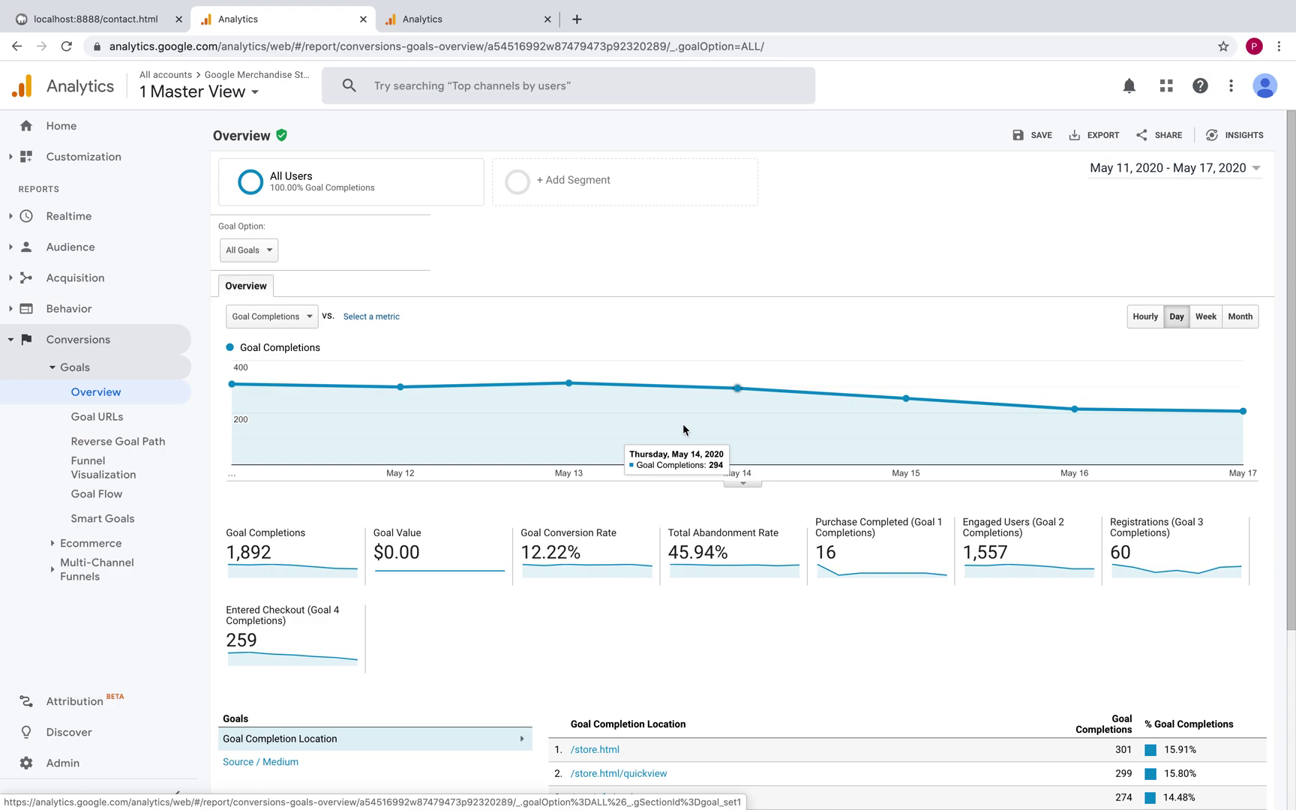
Review the primary and comparison metrics available for the Goals Overview chart without changing the selection.
{"action": "left_click", "coordinate": [314, 317]}
{"action": "scroll", "coordinate": [318, 405], "scroll_direction": "down", "scroll_amount": 1}
{"action": "scroll", "coordinate": [318, 405], "scroll_direction": "up", "scroll_amount": 1}
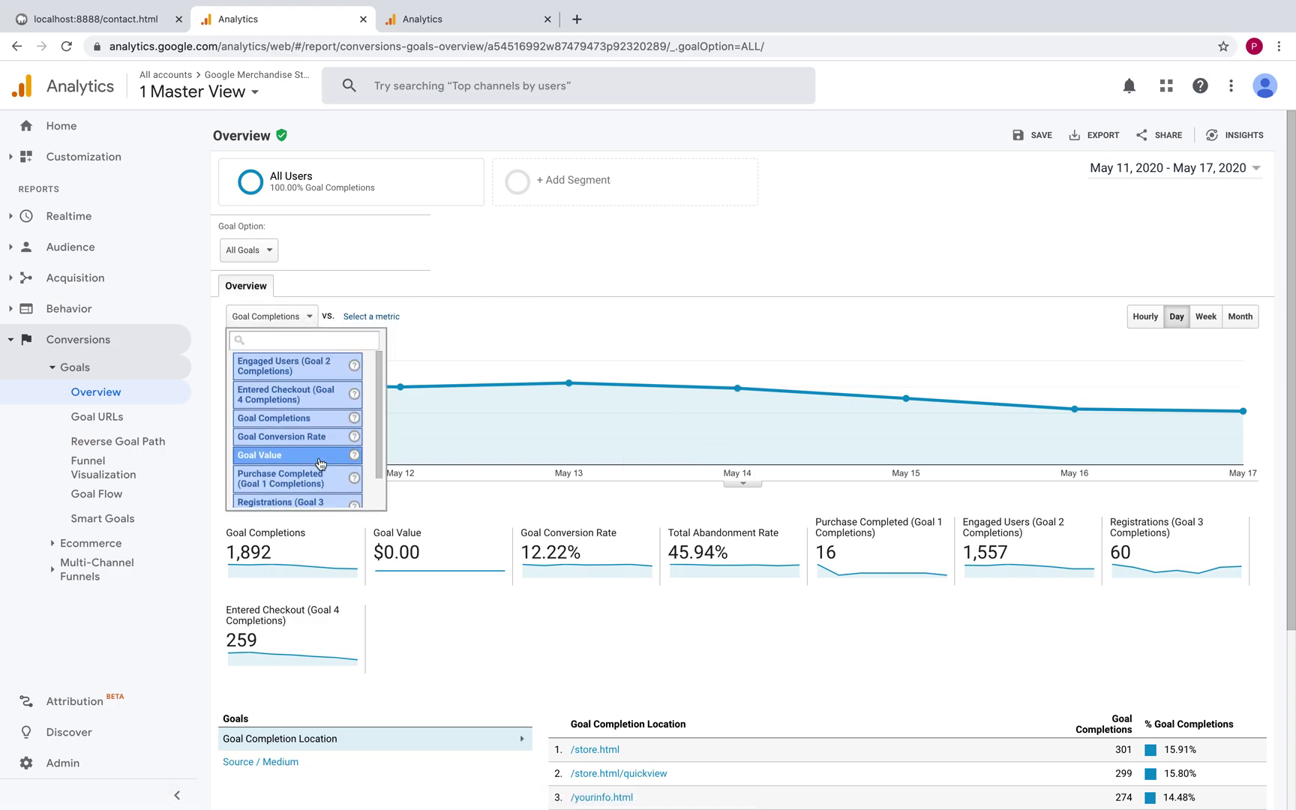
{"action": "left_click", "coordinate": [386, 318]}
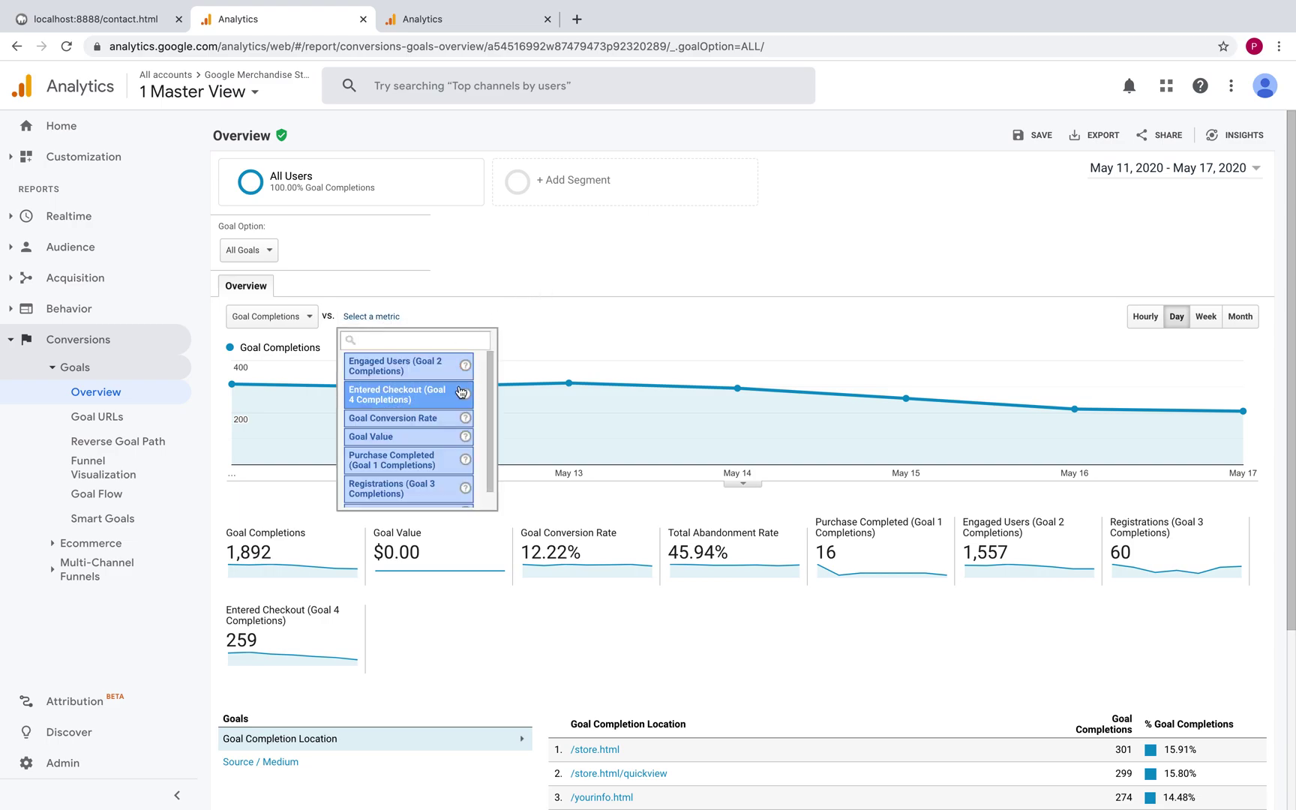
{"action": "left_click", "coordinate": [598, 272]}
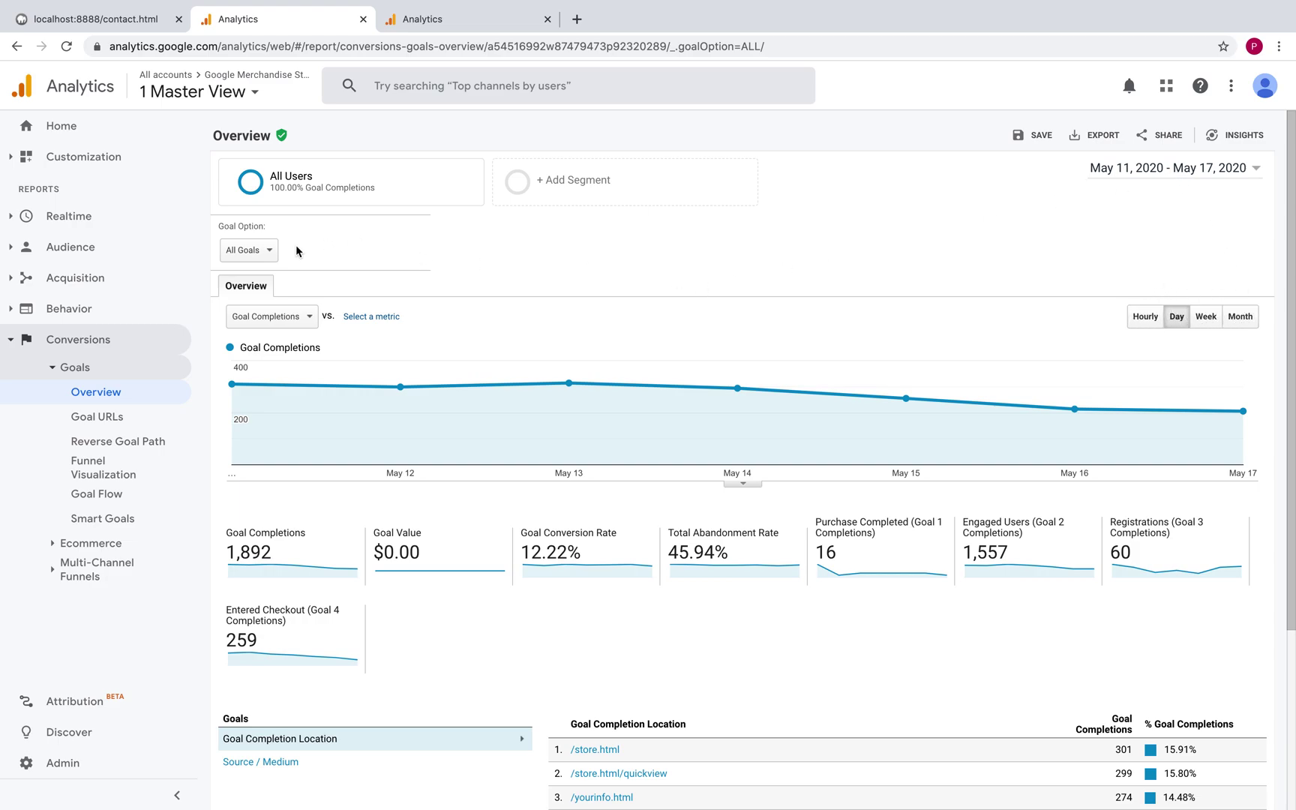
Review the goals available as the goal option of the Goals Overview report without changing the selection.
{"action": "left_click", "coordinate": [266, 253]}
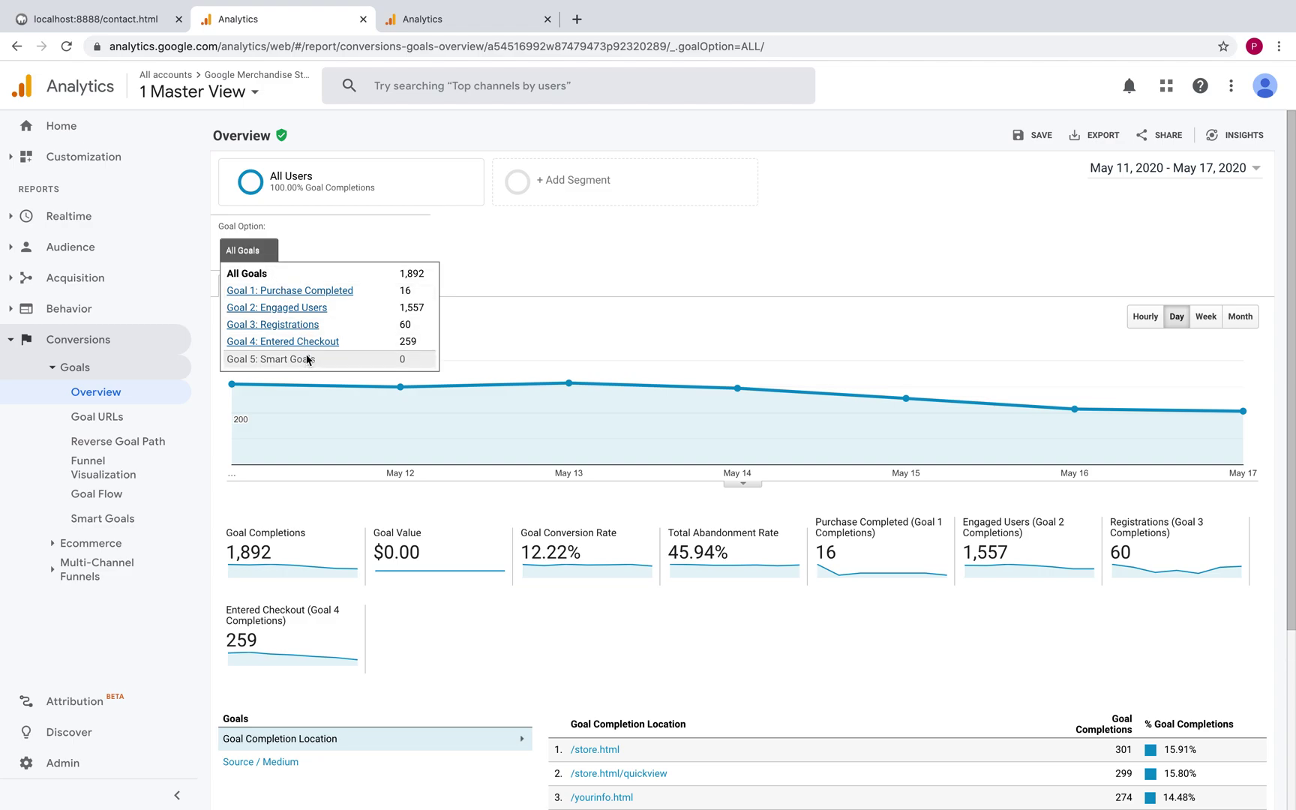
{"action": "scroll", "coordinate": [304, 337], "scroll_direction": "down", "scroll_amount": 1}
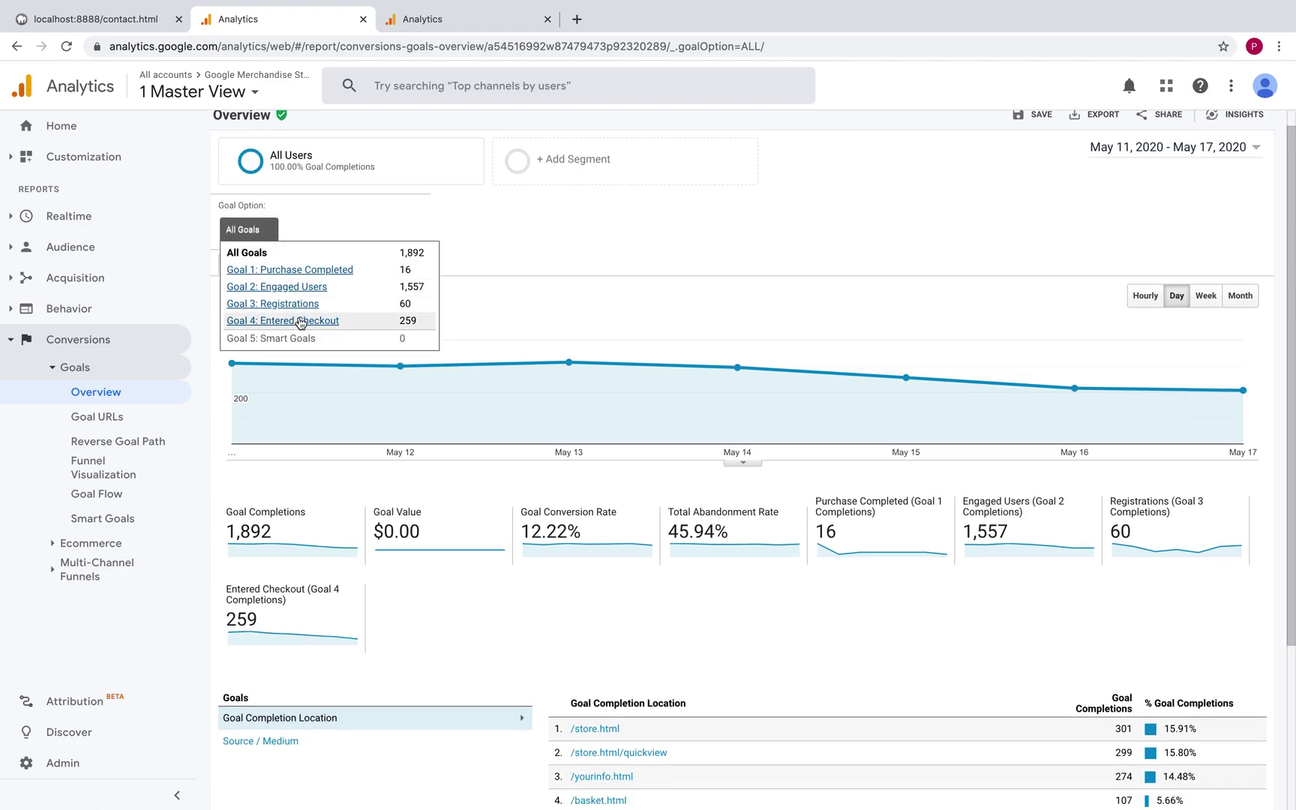
{"action": "left_click", "coordinate": [720, 257]}
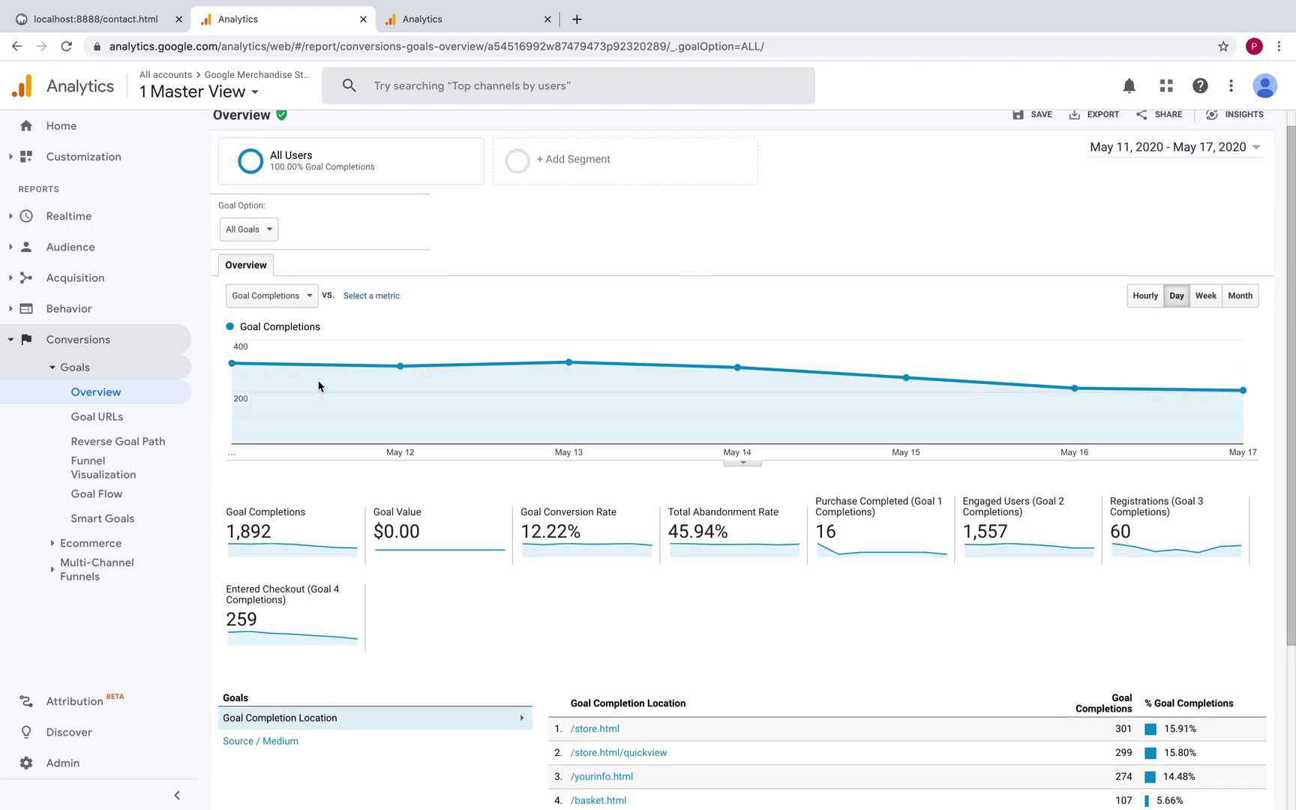
Open the Goal URLs report, examine completions by goal completion location, and bring up the Reverse Goal Path report.
{"action": "left_click", "coordinate": [121, 417]}
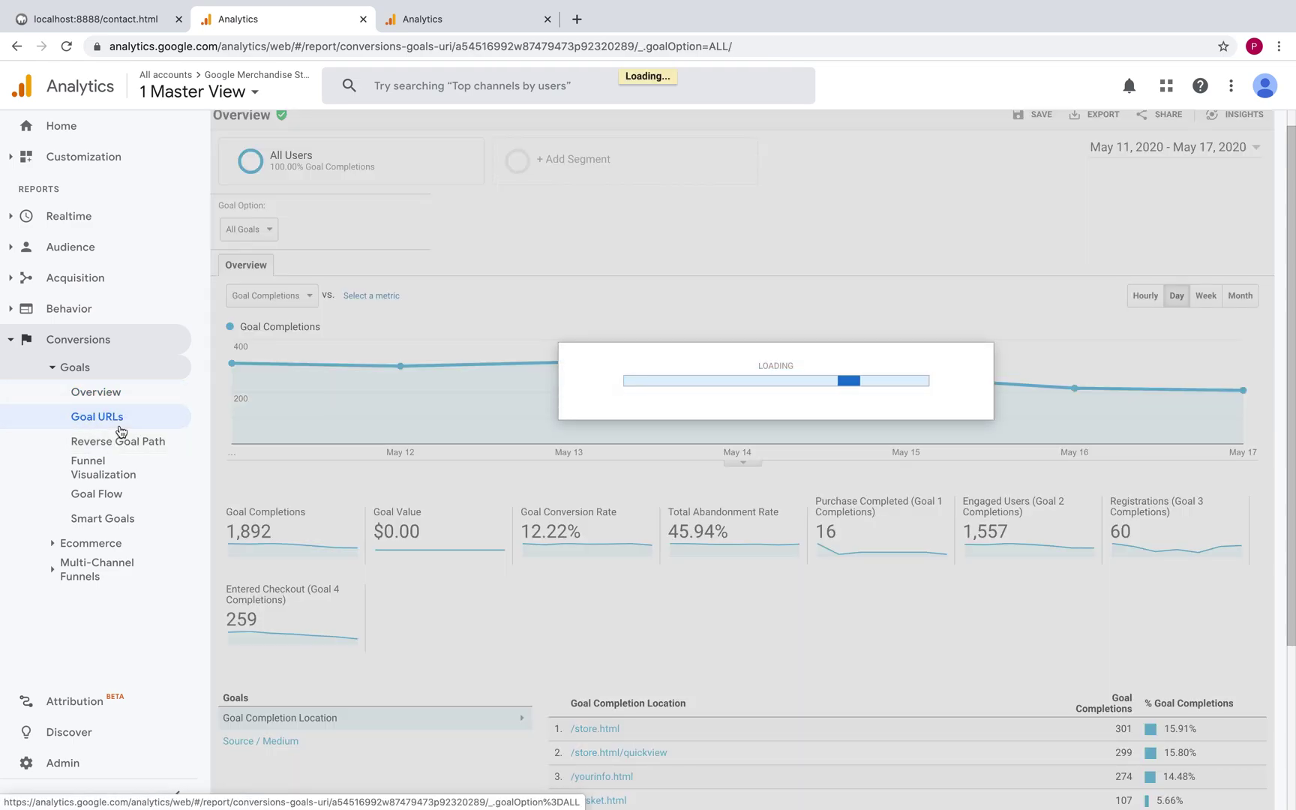
{"action": "scroll", "coordinate": [645, 550], "scroll_direction": "down", "scroll_amount": 1}
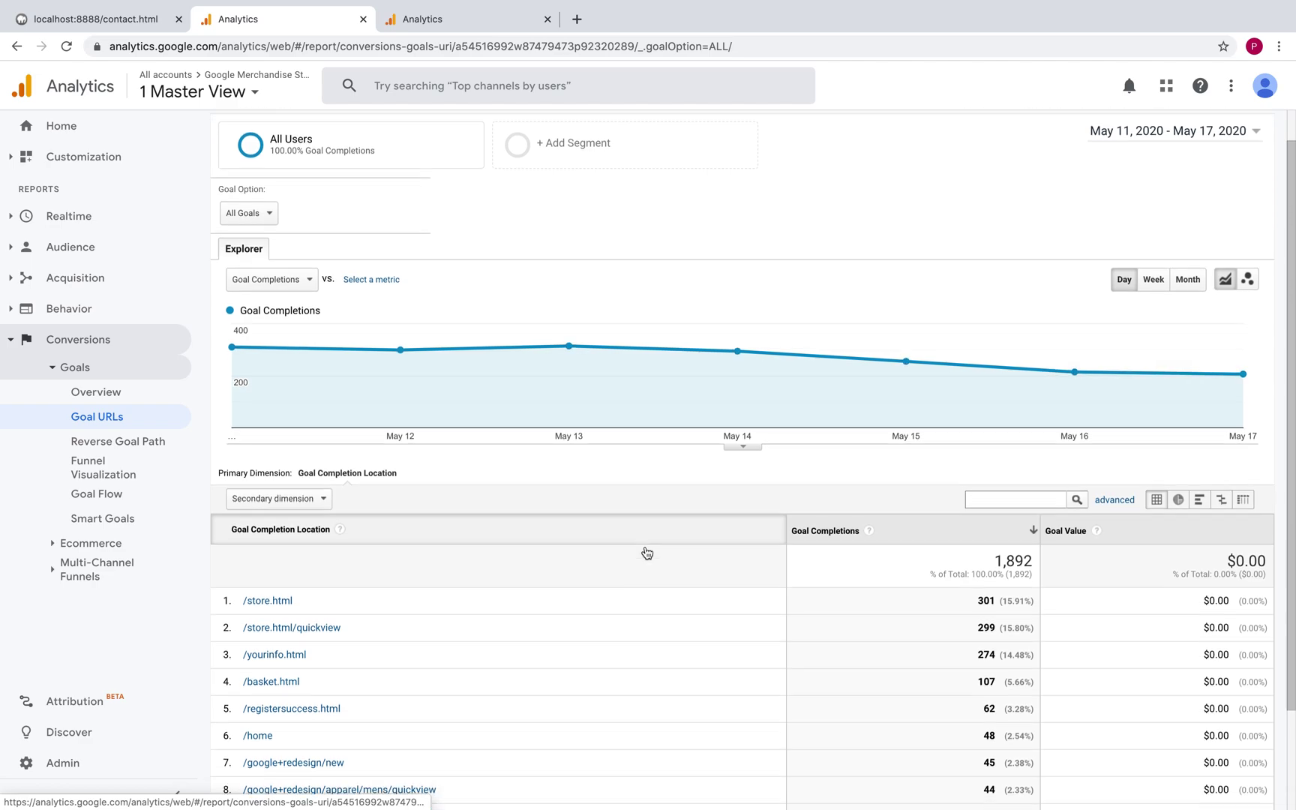
{"action": "scroll", "coordinate": [645, 552], "scroll_direction": "down", "scroll_amount": 1}
{"action": "scroll", "coordinate": [645, 553], "scroll_direction": "down", "scroll_amount": 1}
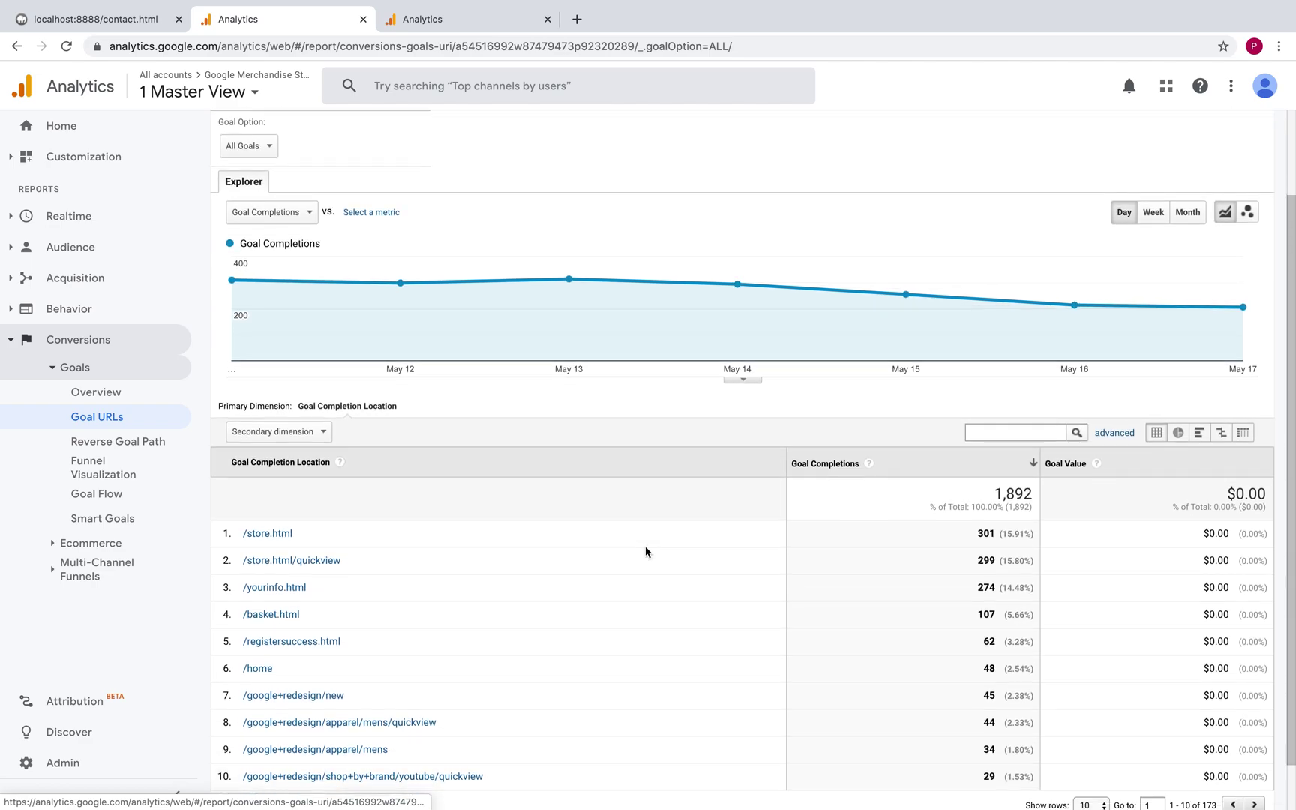
{"action": "scroll", "coordinate": [645, 552], "scroll_direction": "down", "scroll_amount": 2}
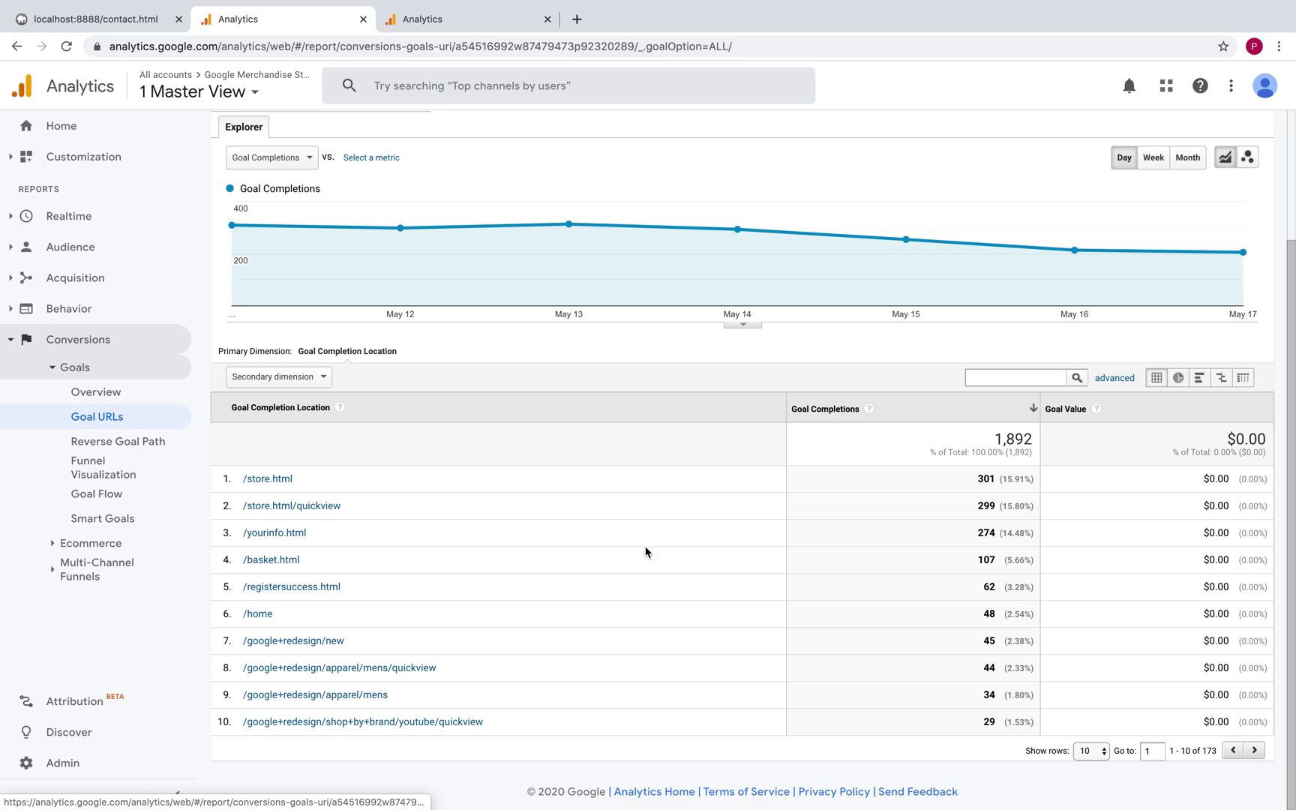
{"action": "scroll", "coordinate": [645, 552], "scroll_direction": "up", "scroll_amount": 1}
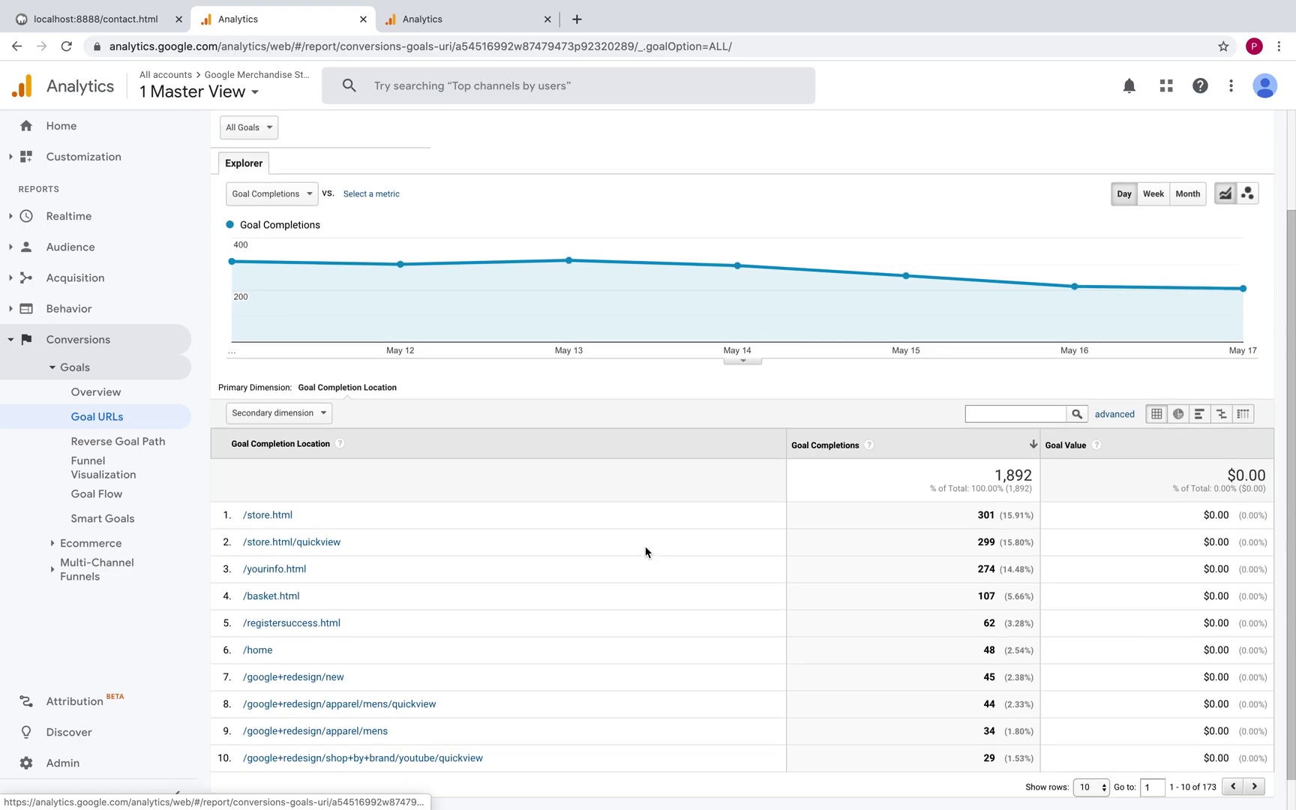
{"action": "scroll", "coordinate": [644, 552], "scroll_direction": "up", "scroll_amount": 3}
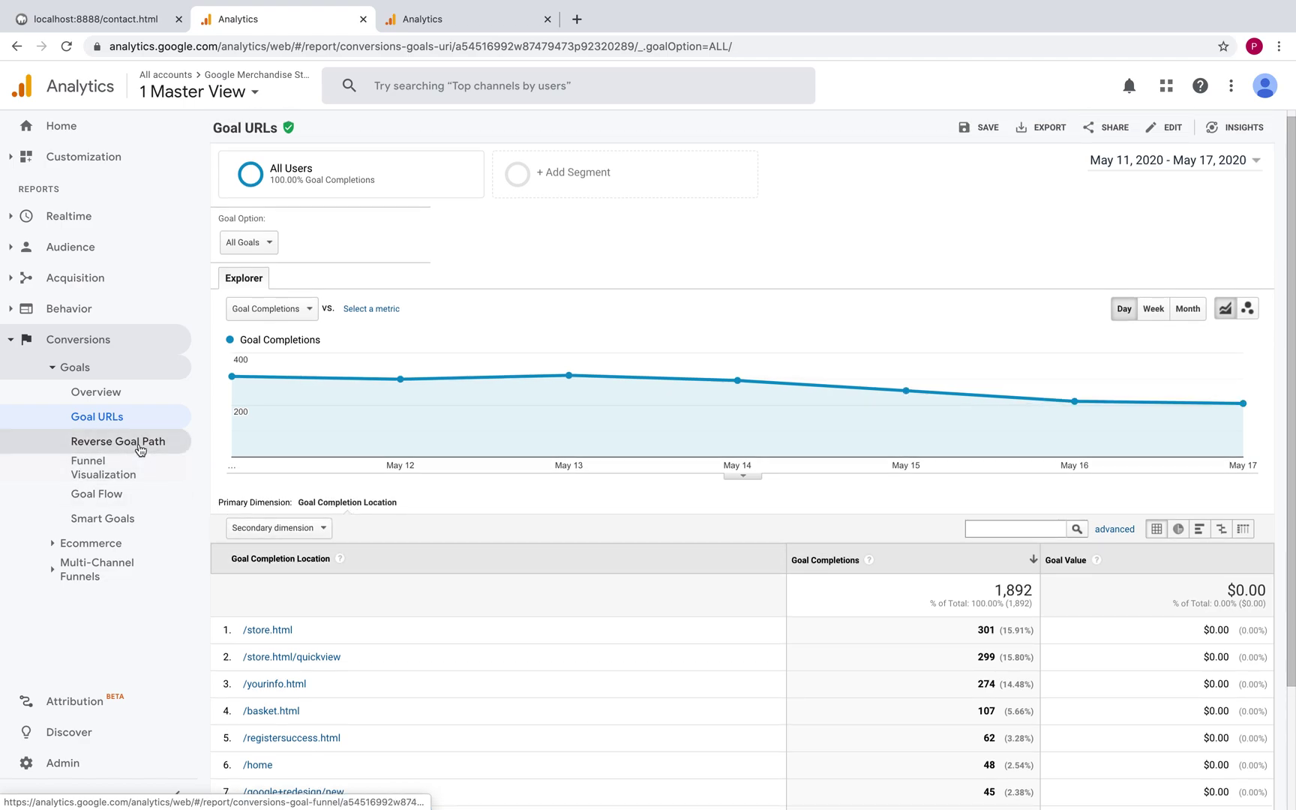
{"action": "left_click", "coordinate": [138, 448]}
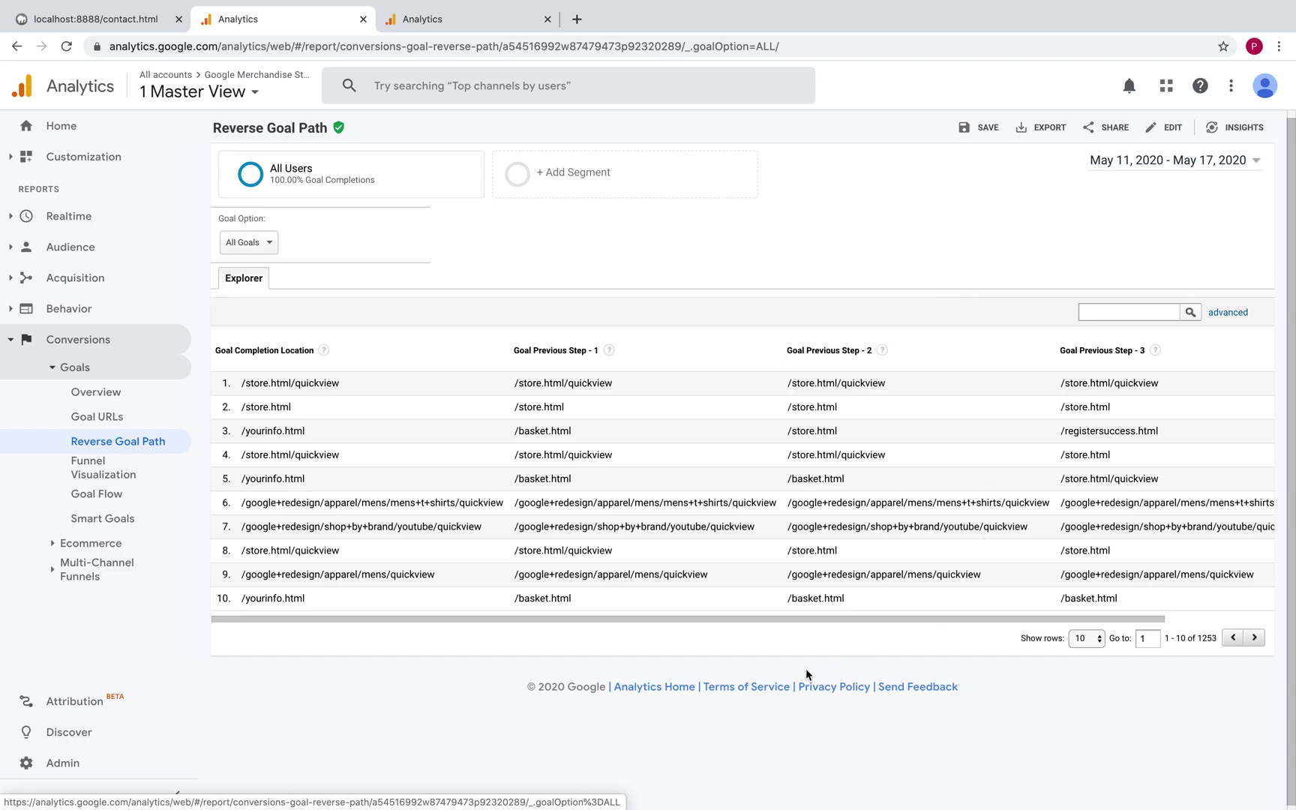
Open the Funnel Visualization report and examine the Purchase Completed funnel from Cart through Billing and Shipping, Payment and Review to completion.
{"action": "left_click", "coordinate": [116, 472]}
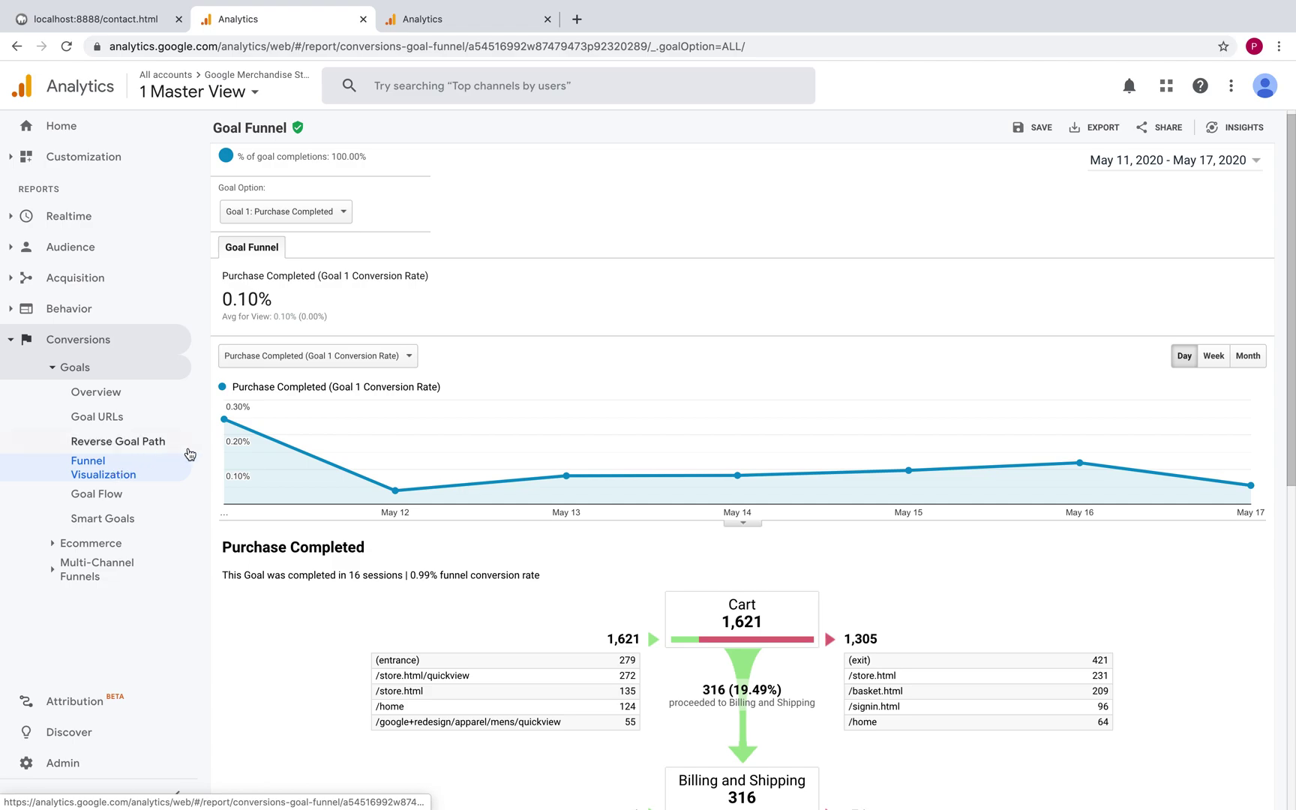
{"action": "scroll", "coordinate": [306, 587], "scroll_direction": "down", "scroll_amount": 4}
{"action": "scroll", "coordinate": [306, 587], "scroll_direction": "up", "scroll_amount": 2}
{"action": "scroll", "coordinate": [306, 587], "scroll_direction": "down", "scroll_amount": 4}
{"action": "scroll", "coordinate": [306, 587], "scroll_direction": "down", "scroll_amount": 2}
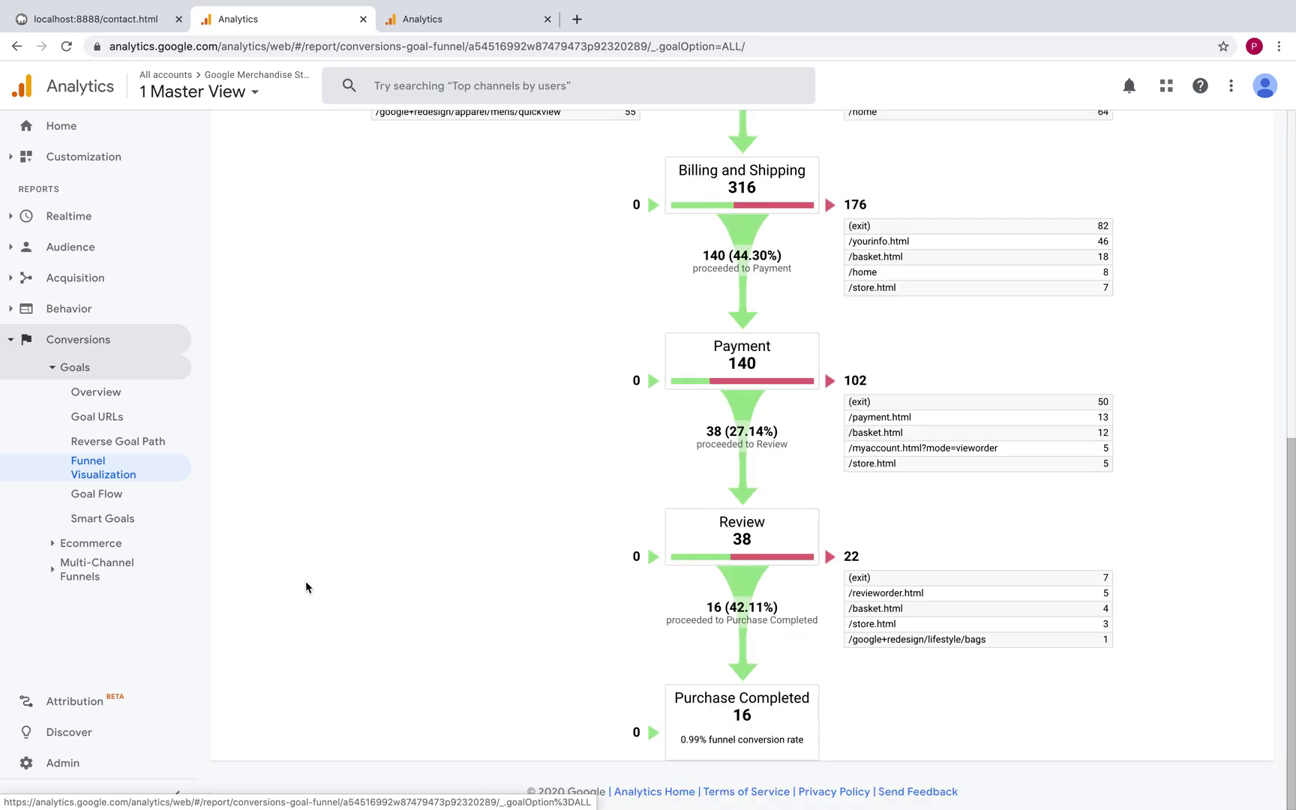
{"action": "scroll", "coordinate": [306, 588], "scroll_direction": "up", "scroll_amount": 5}
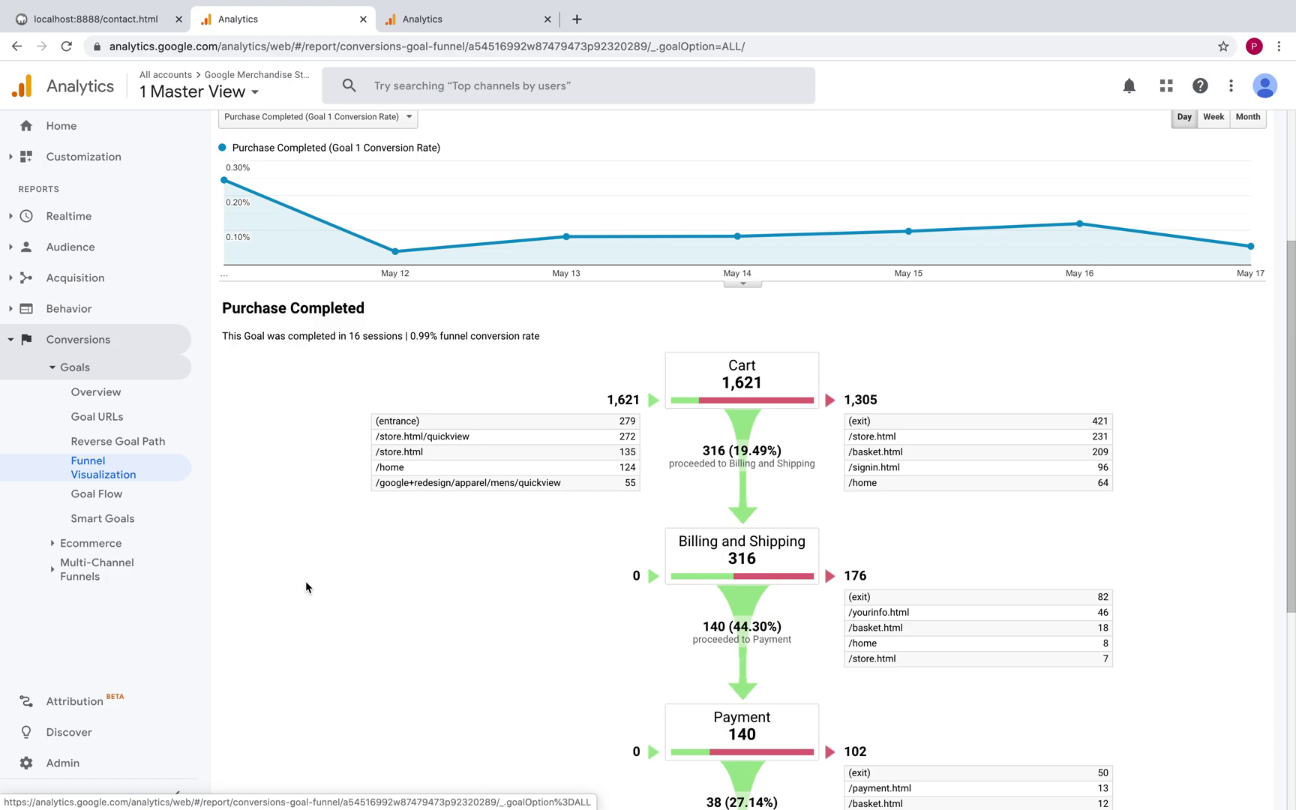
{"action": "scroll", "coordinate": [342, 577], "scroll_direction": "up", "scroll_amount": 1}
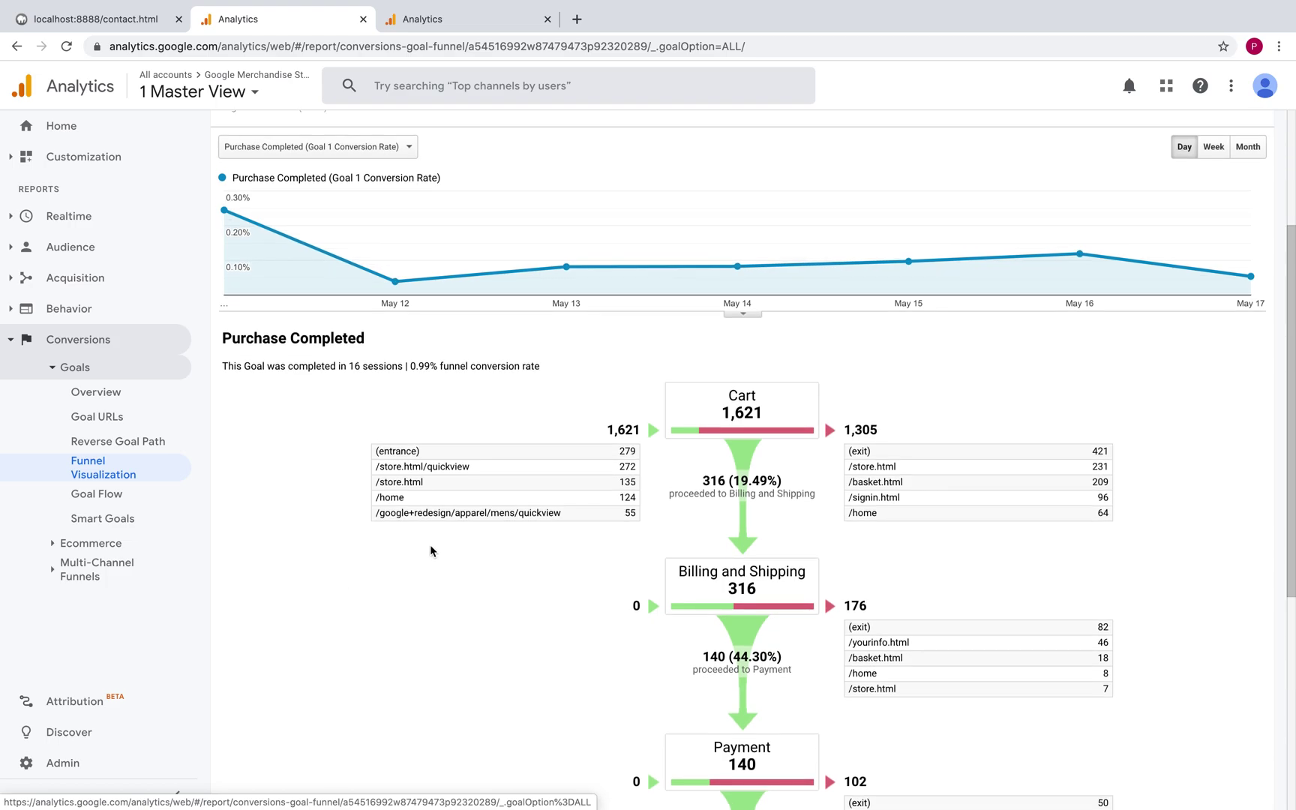
{"action": "scroll", "coordinate": [429, 551], "scroll_direction": "down", "scroll_amount": 2}
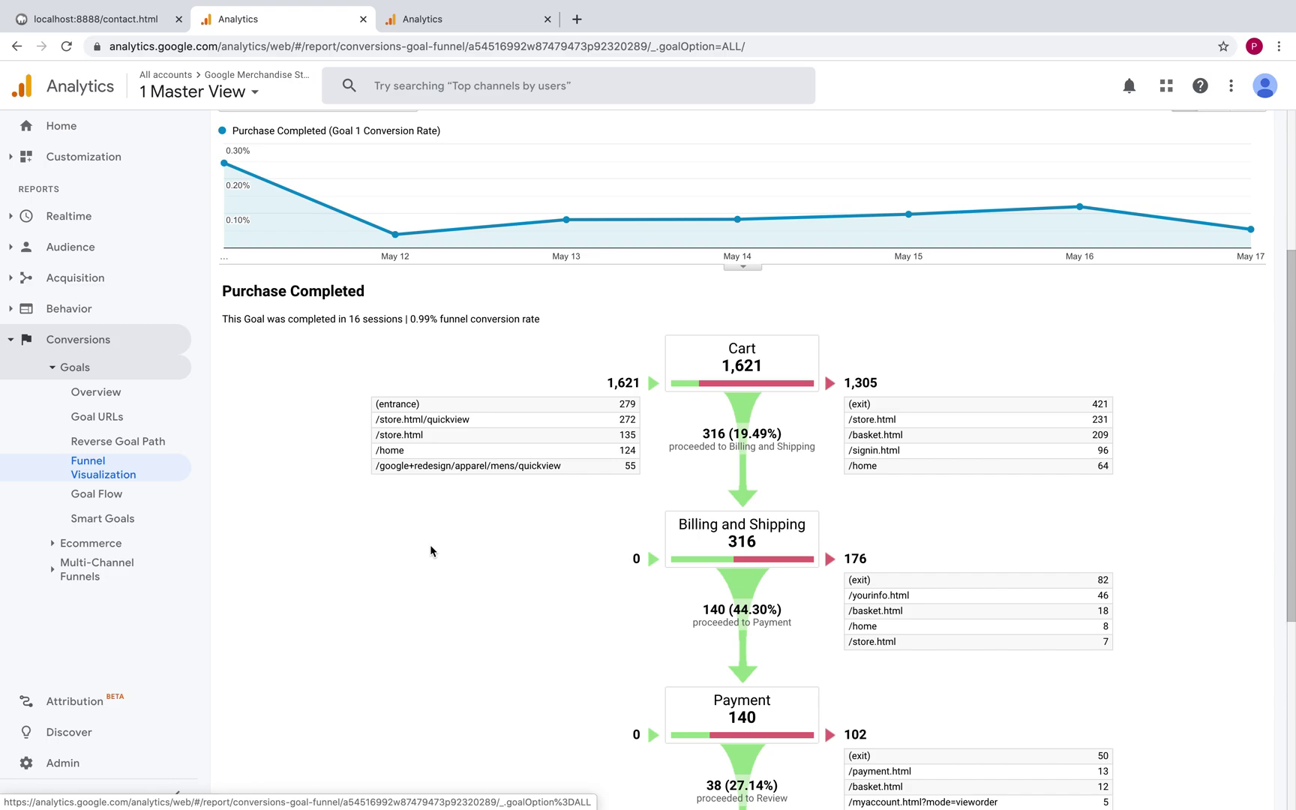
{"action": "scroll", "coordinate": [429, 550], "scroll_direction": "down", "scroll_amount": 2}
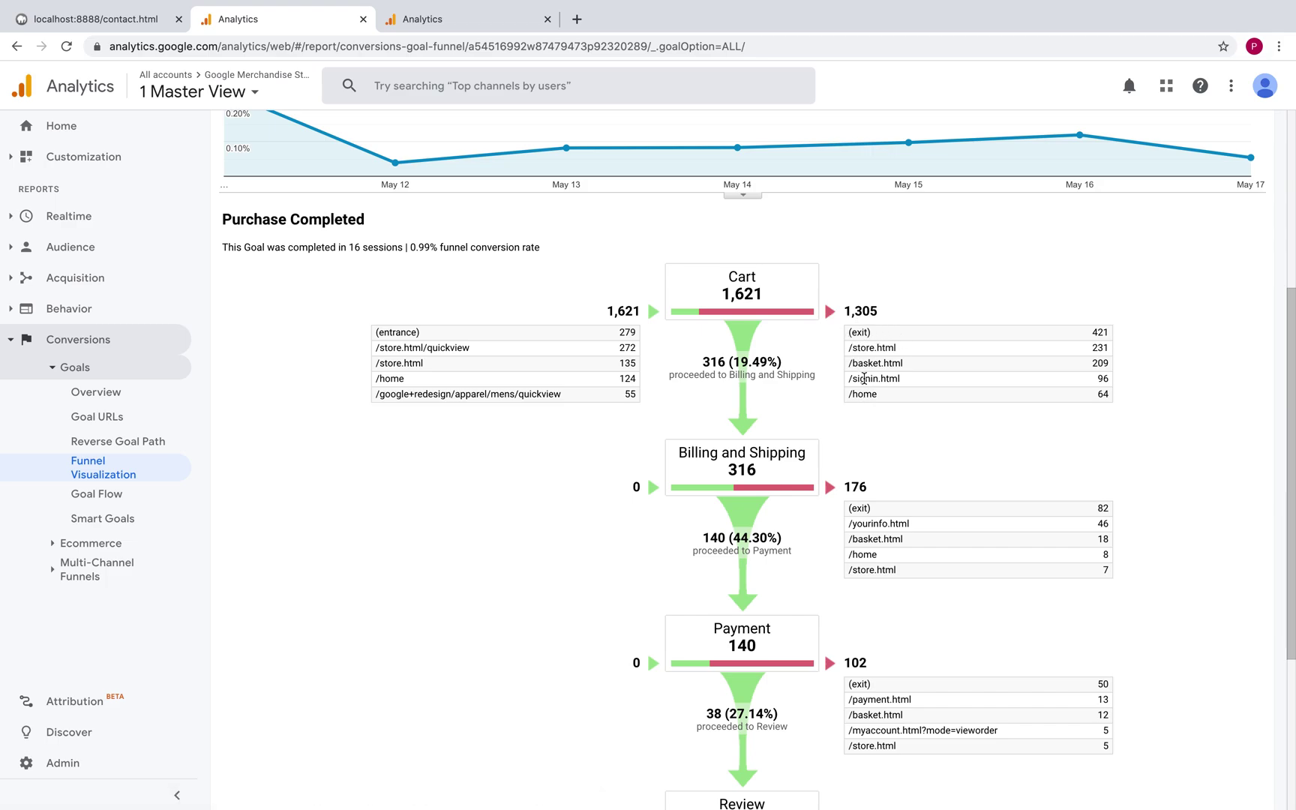
{"action": "scroll", "coordinate": [811, 482], "scroll_direction": "down", "scroll_amount": 2}
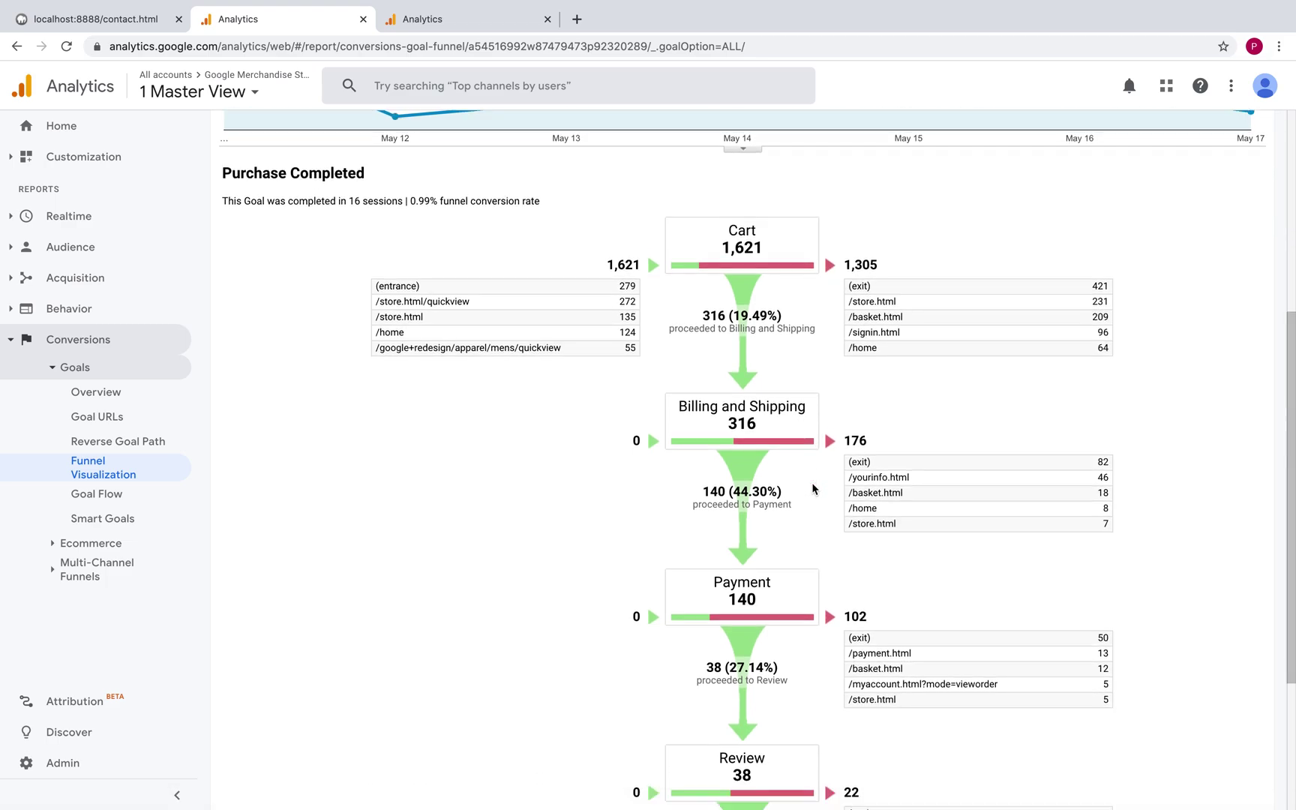
{"action": "scroll", "coordinate": [789, 564], "scroll_direction": "down", "scroll_amount": 3}
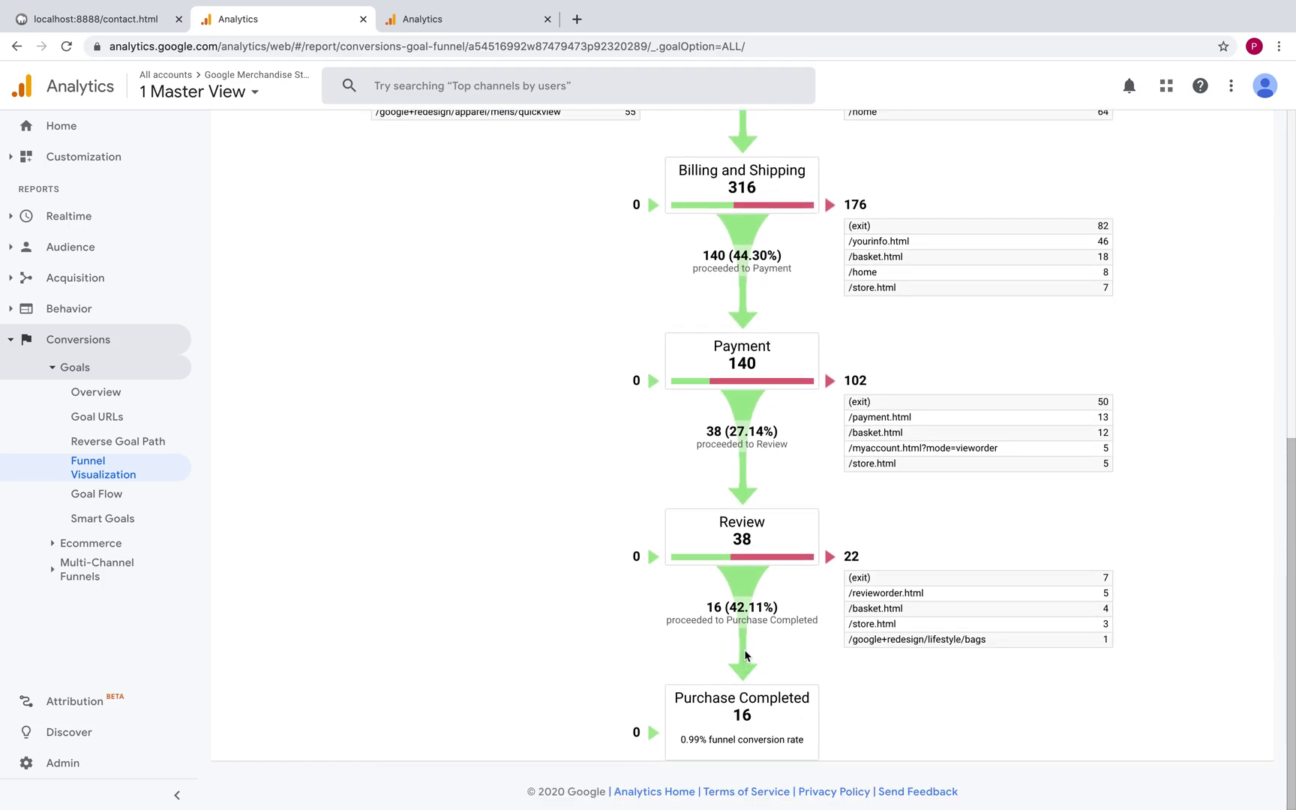
{"action": "scroll", "coordinate": [745, 655], "scroll_direction": "up", "scroll_amount": 5}
{"action": "scroll", "coordinate": [324, 556], "scroll_direction": "up", "scroll_amount": 4}
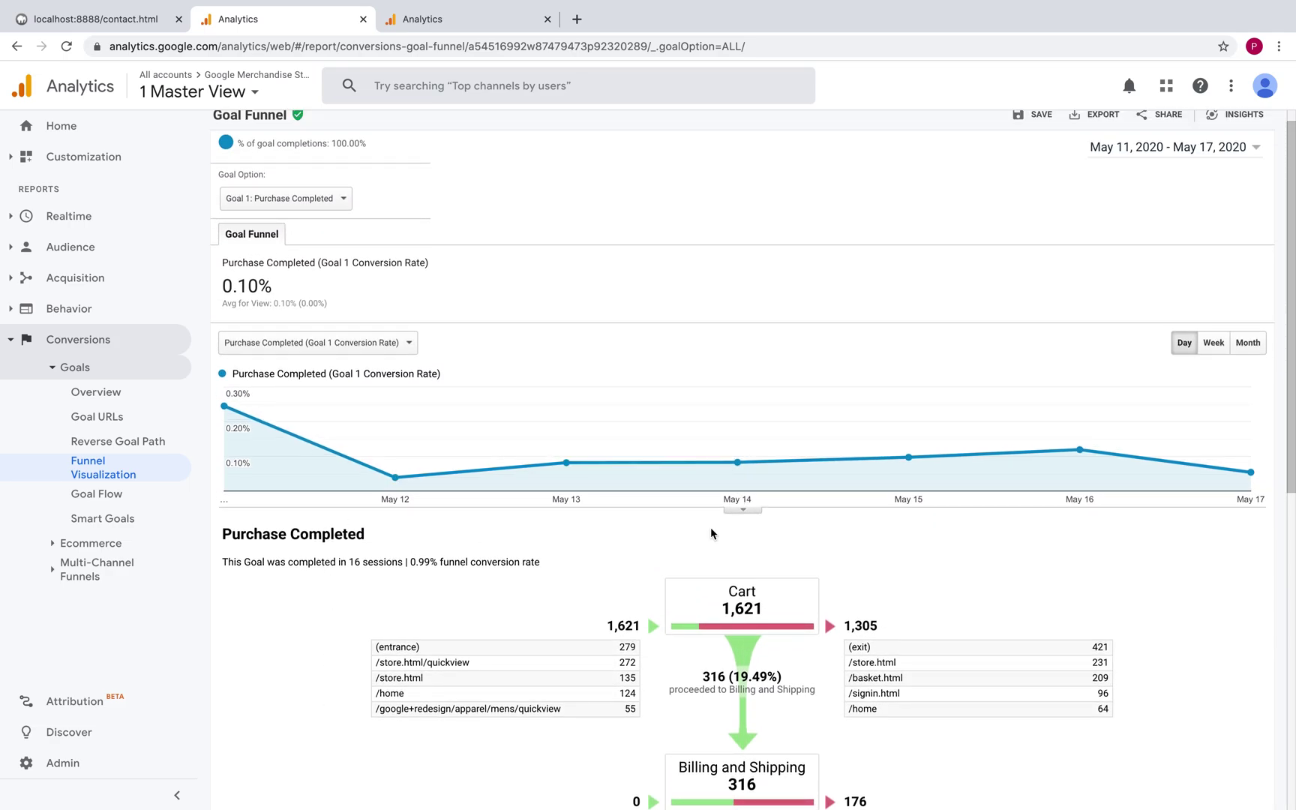
Set the goal option of the Goal Funnel report to Goal 3: Registrations.
{"action": "left_click", "coordinate": [339, 201]}
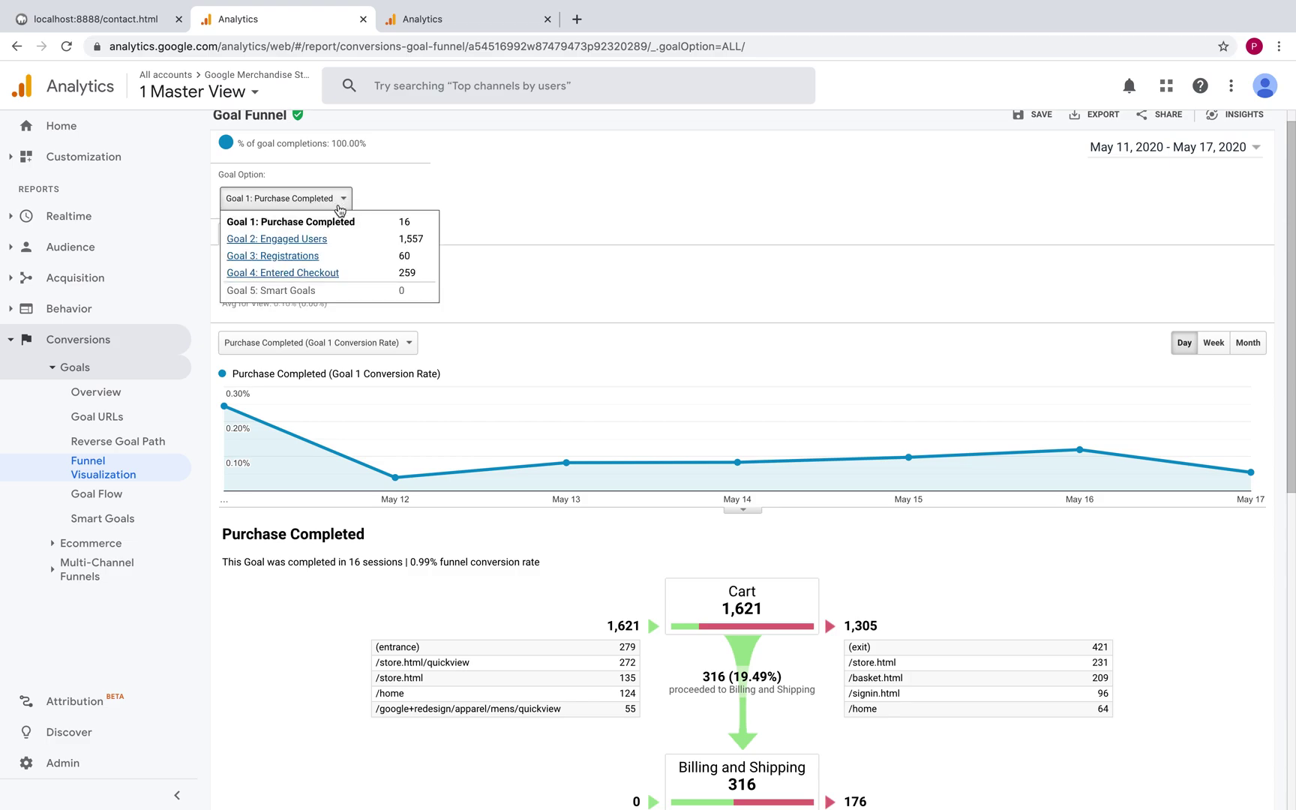
{"action": "left_click", "coordinate": [304, 258]}
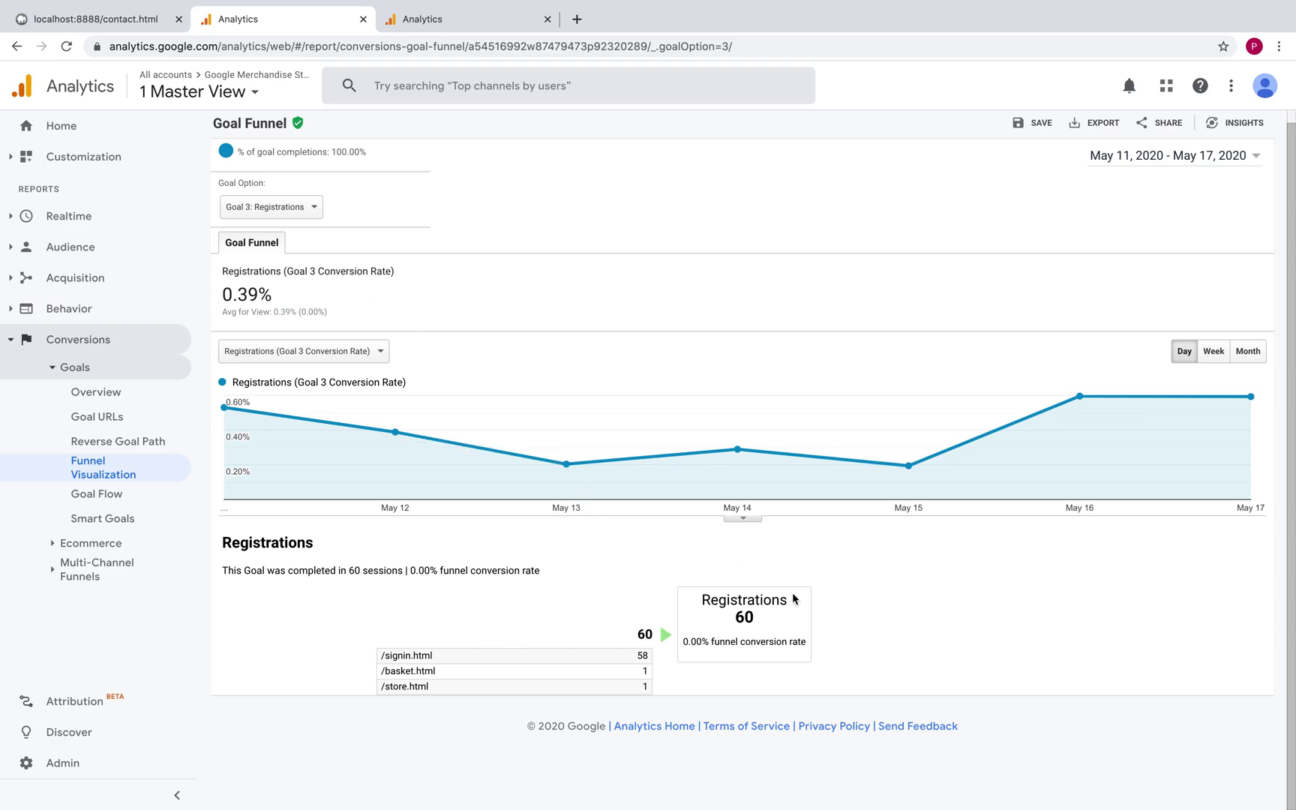
Open the Goal Flow report and review the commonly used and Acquisition dimensions available in place of Source, keeping Source selected.
{"action": "left_click", "coordinate": [136, 493]}
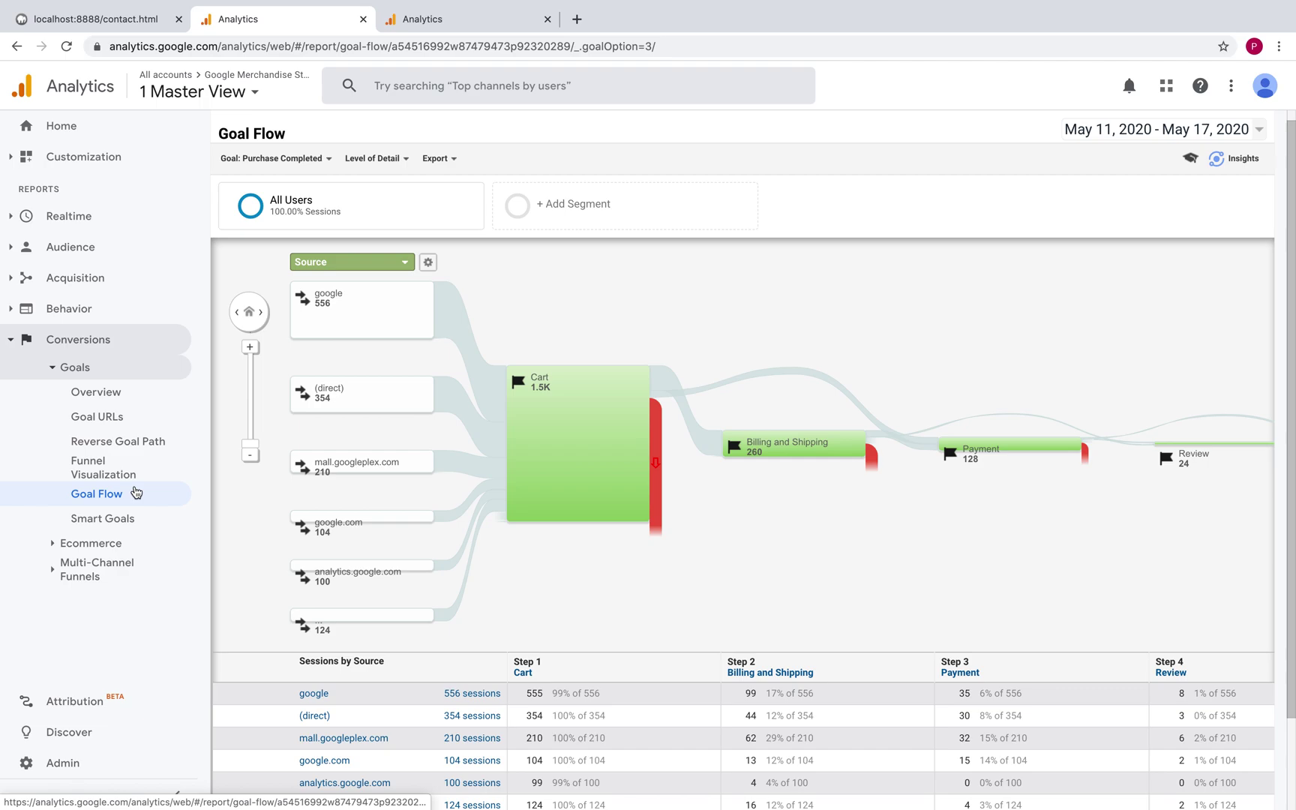
{"action": "scroll", "coordinate": [524, 620], "scroll_direction": "down", "scroll_amount": 1}
{"action": "scroll", "coordinate": [525, 619], "scroll_direction": "up", "scroll_amount": 2}
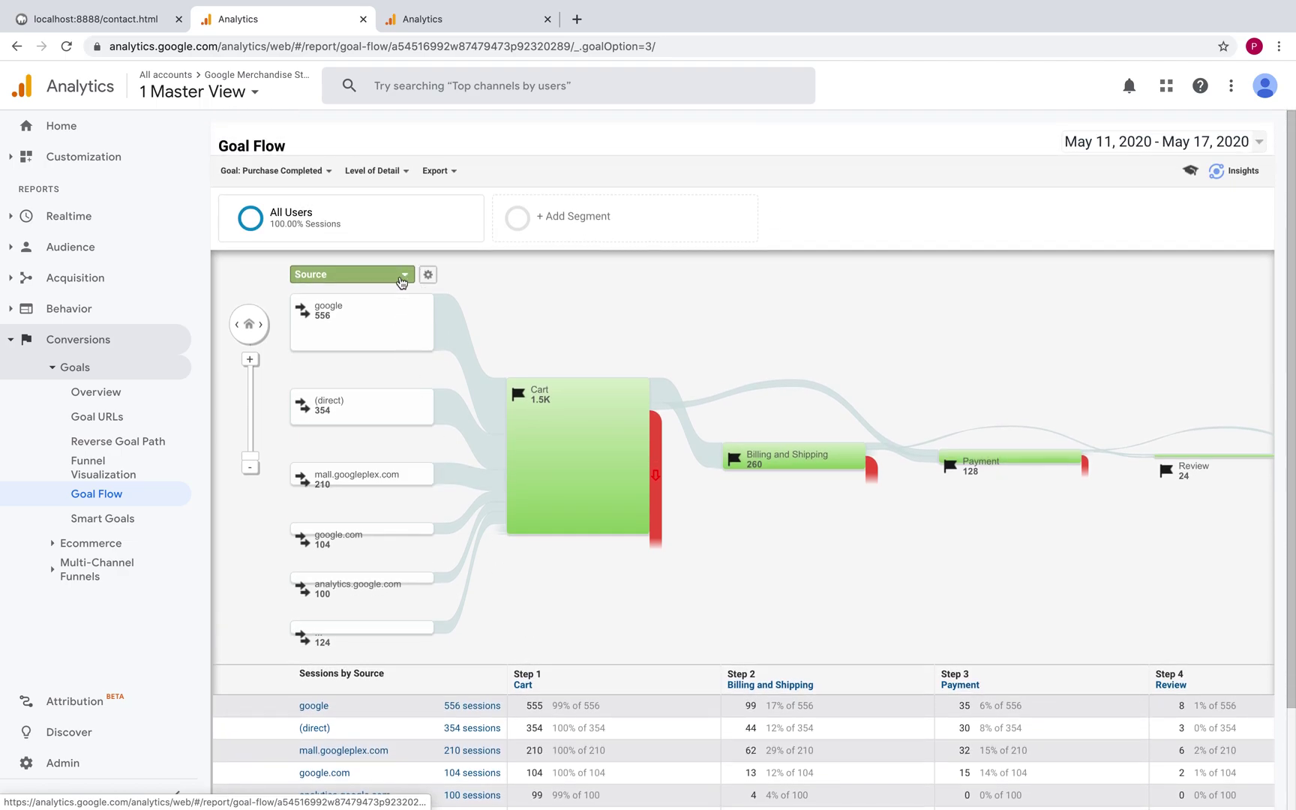
{"action": "left_click", "coordinate": [402, 278]}
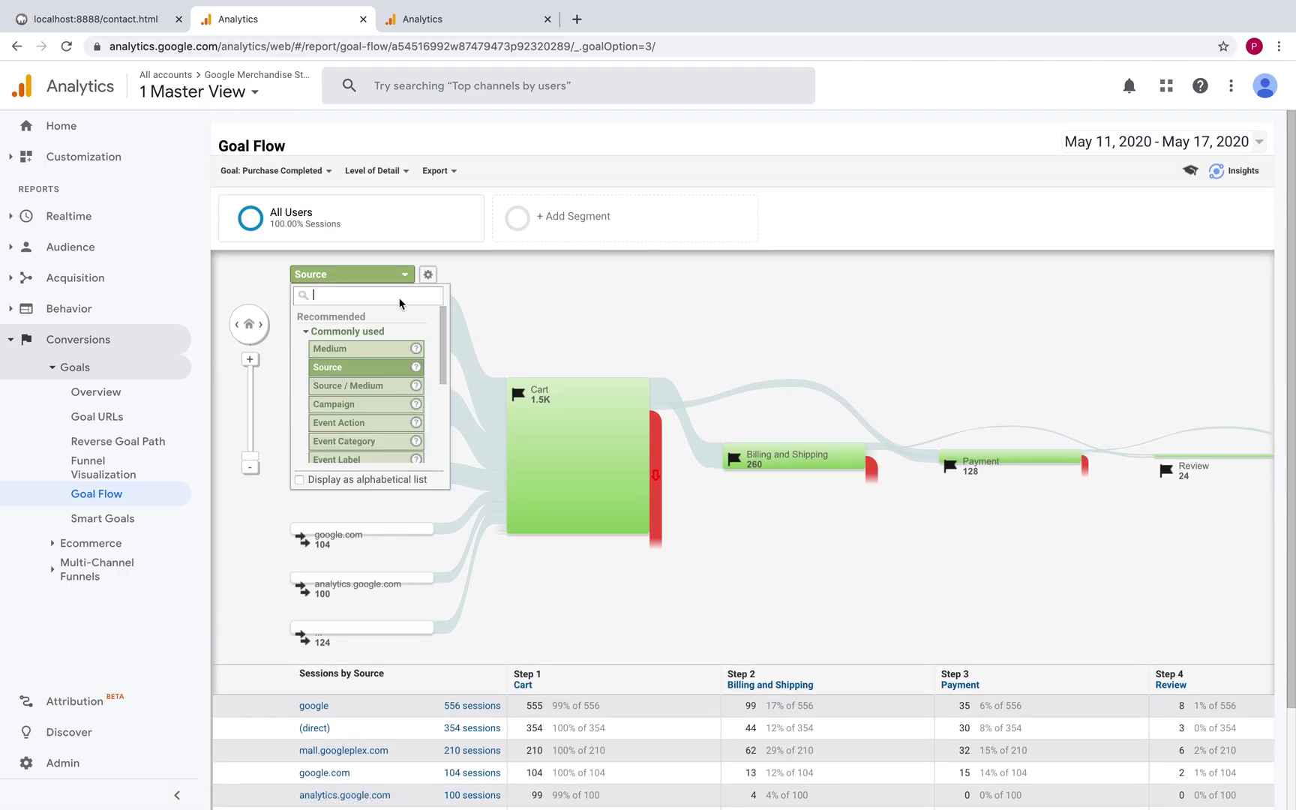
{"action": "left_click", "coordinate": [362, 332]}
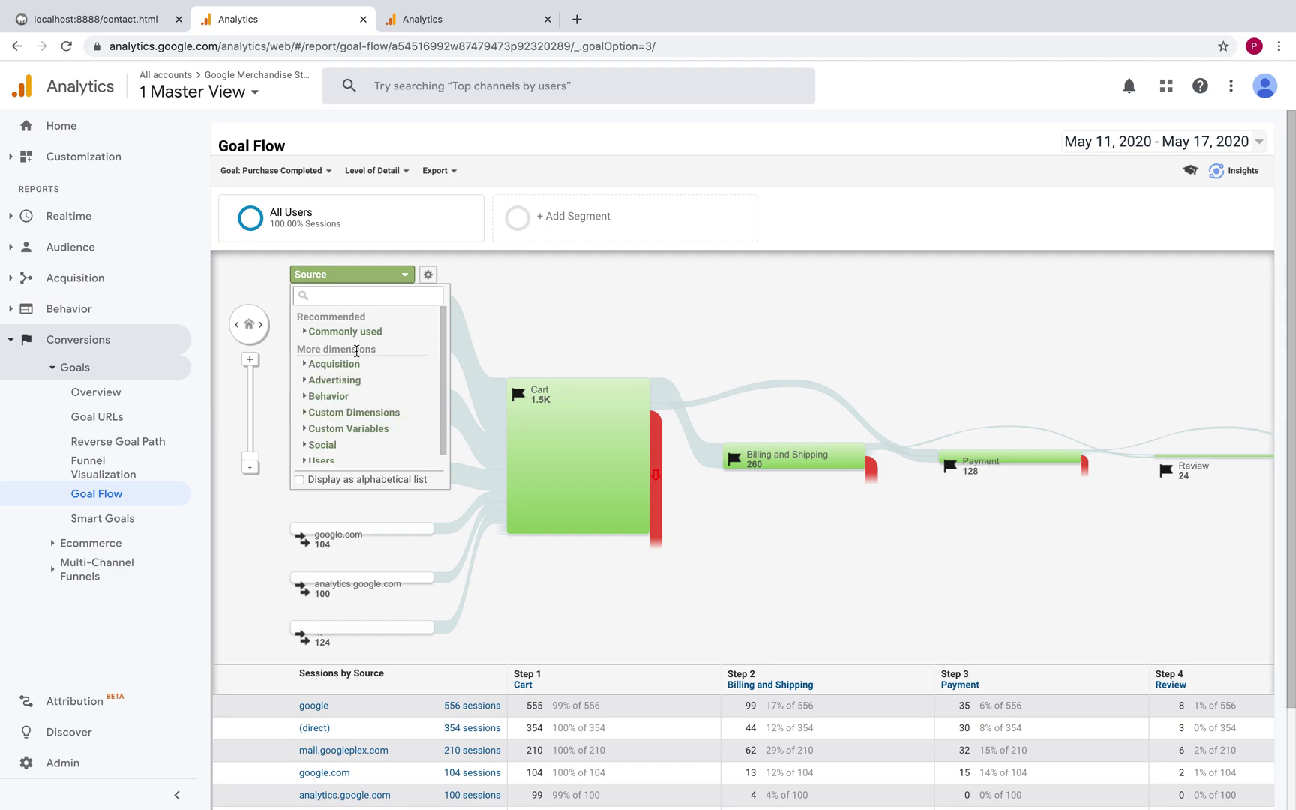
{"action": "scroll", "coordinate": [350, 388], "scroll_direction": "down", "scroll_amount": 1}
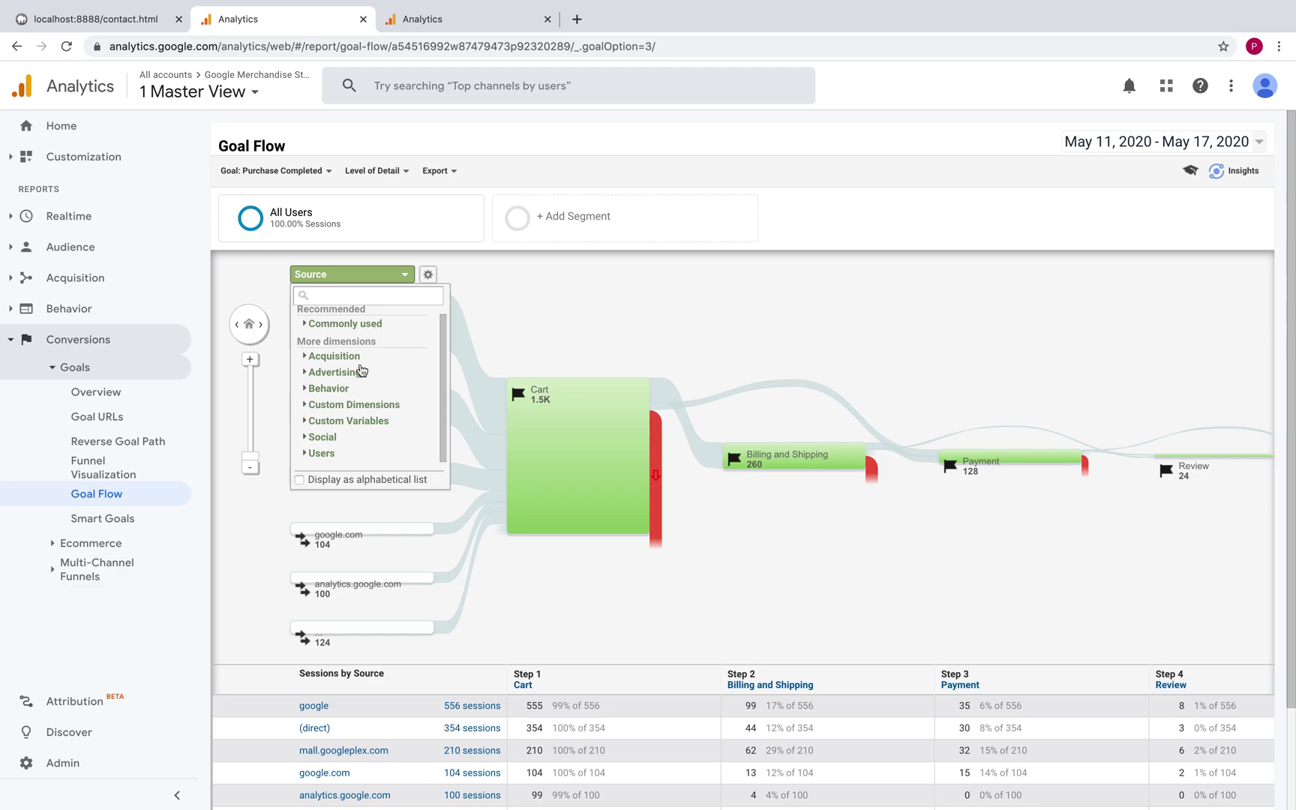
{"action": "left_click", "coordinate": [350, 358]}
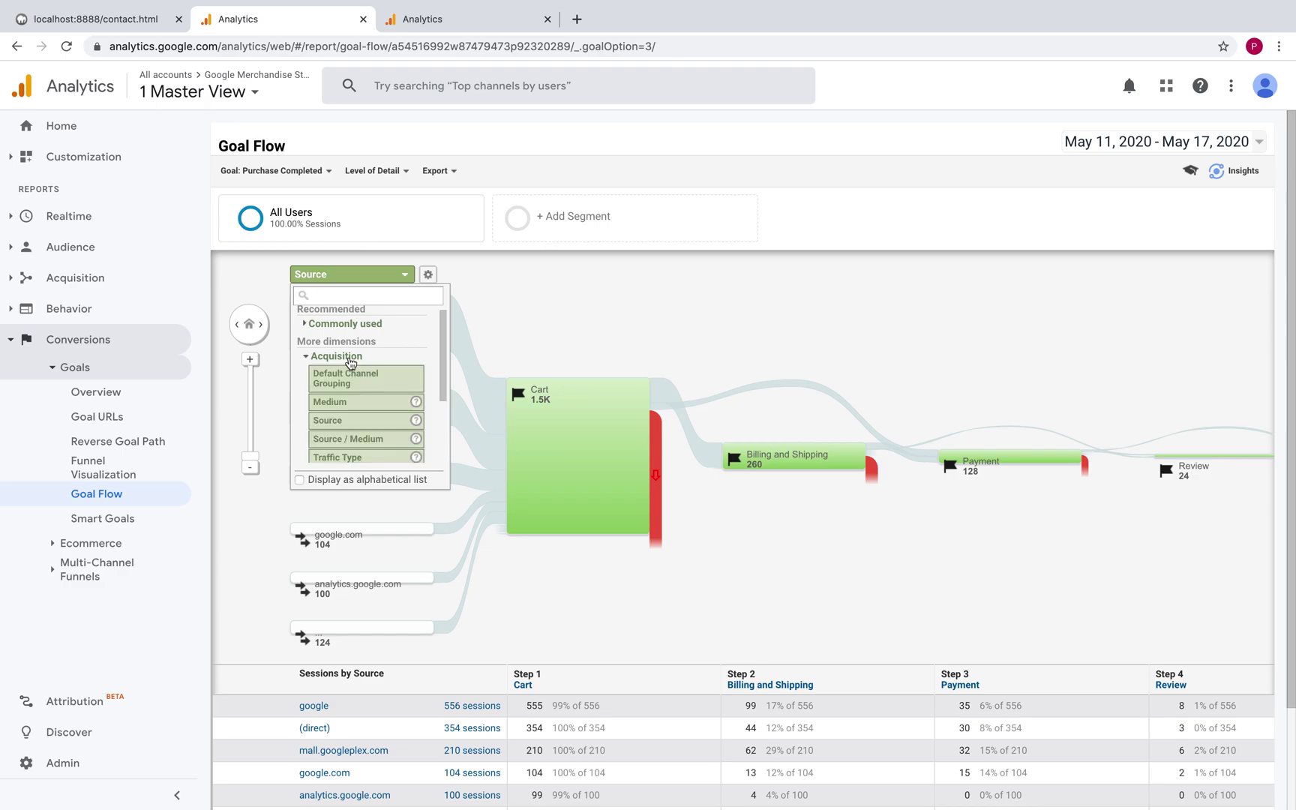
{"action": "scroll", "coordinate": [360, 390], "scroll_direction": "down", "scroll_amount": 3}
{"action": "left_click", "coordinate": [761, 321]}
Examine the Purchase Completed goal flow from the traffic sources through to the final step.
{"action": "mouse_move", "coordinate": [549, 513]}
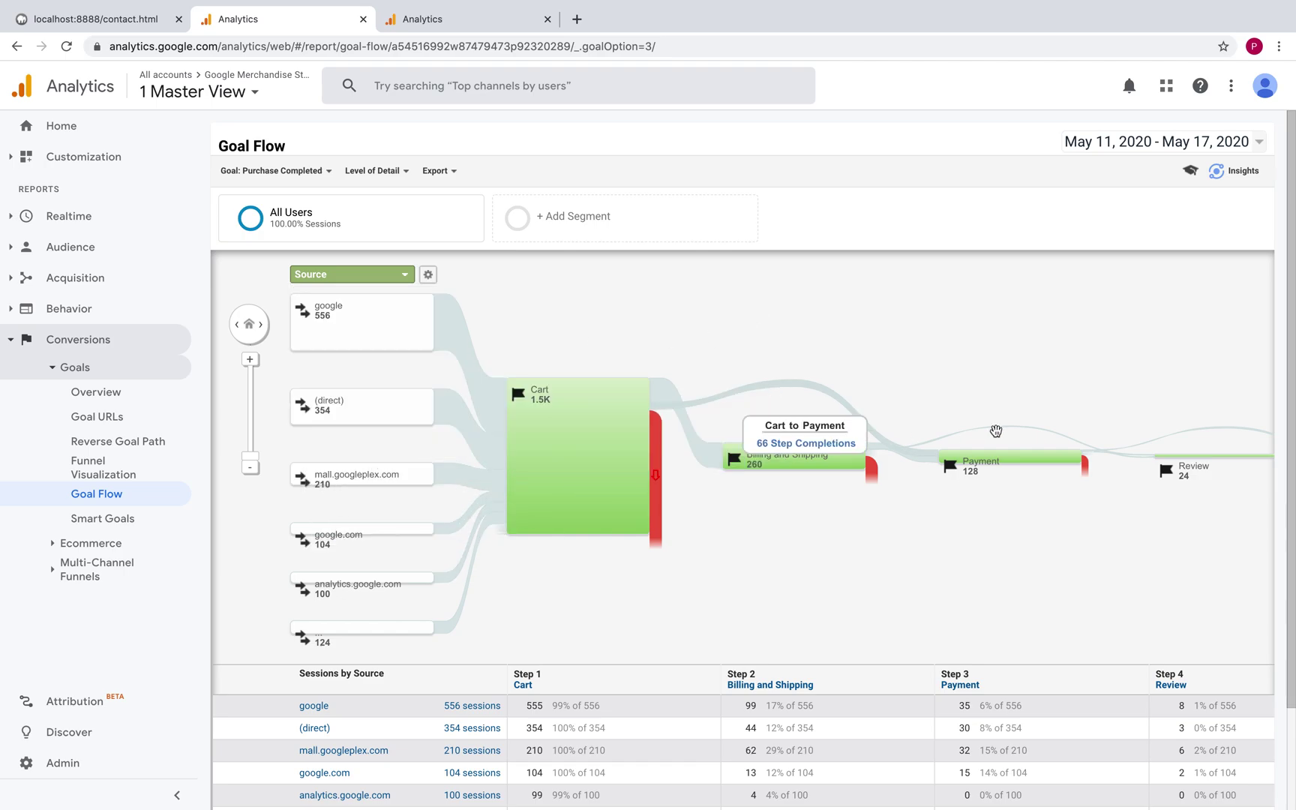
{"action": "left_click_drag", "start_coordinate": [1085, 527], "coordinate": [686, 538]}
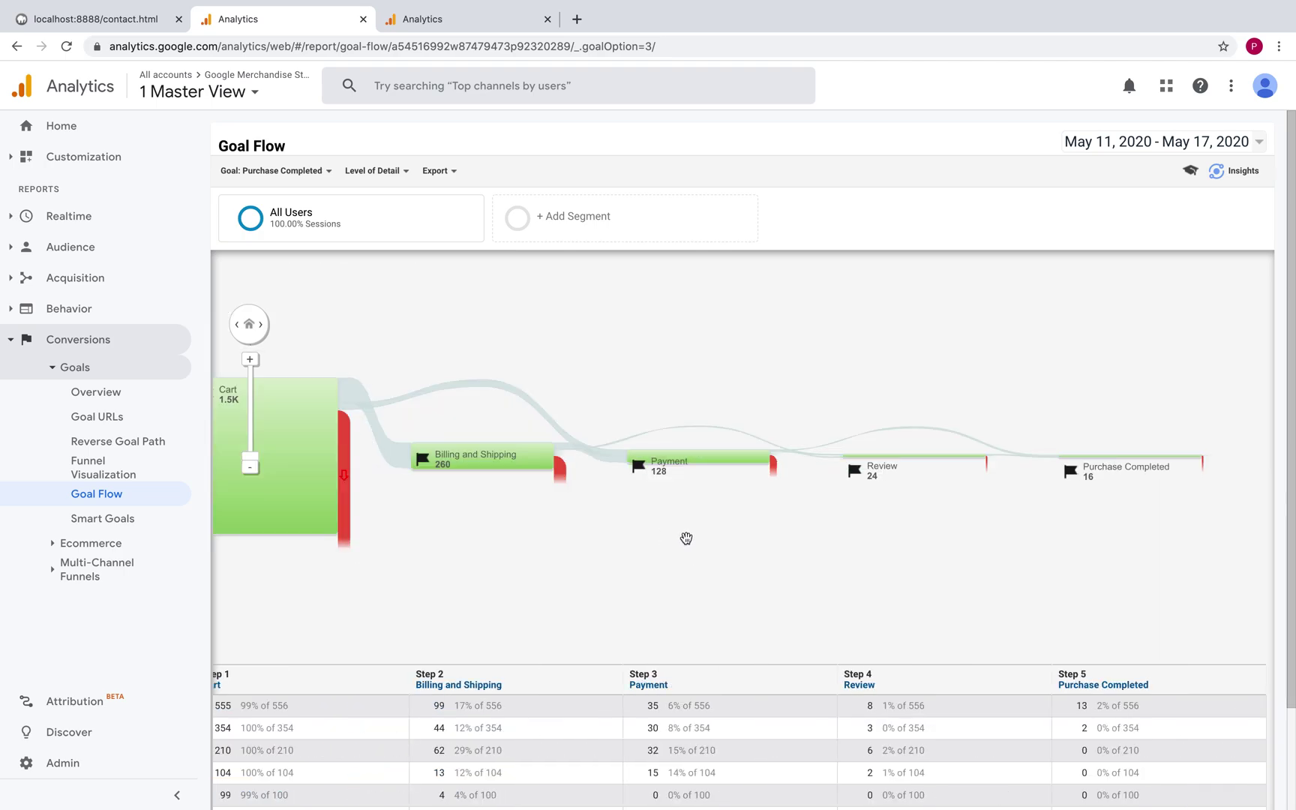
{"action": "left_click_drag", "start_coordinate": [845, 584], "coordinate": [1181, 573]}
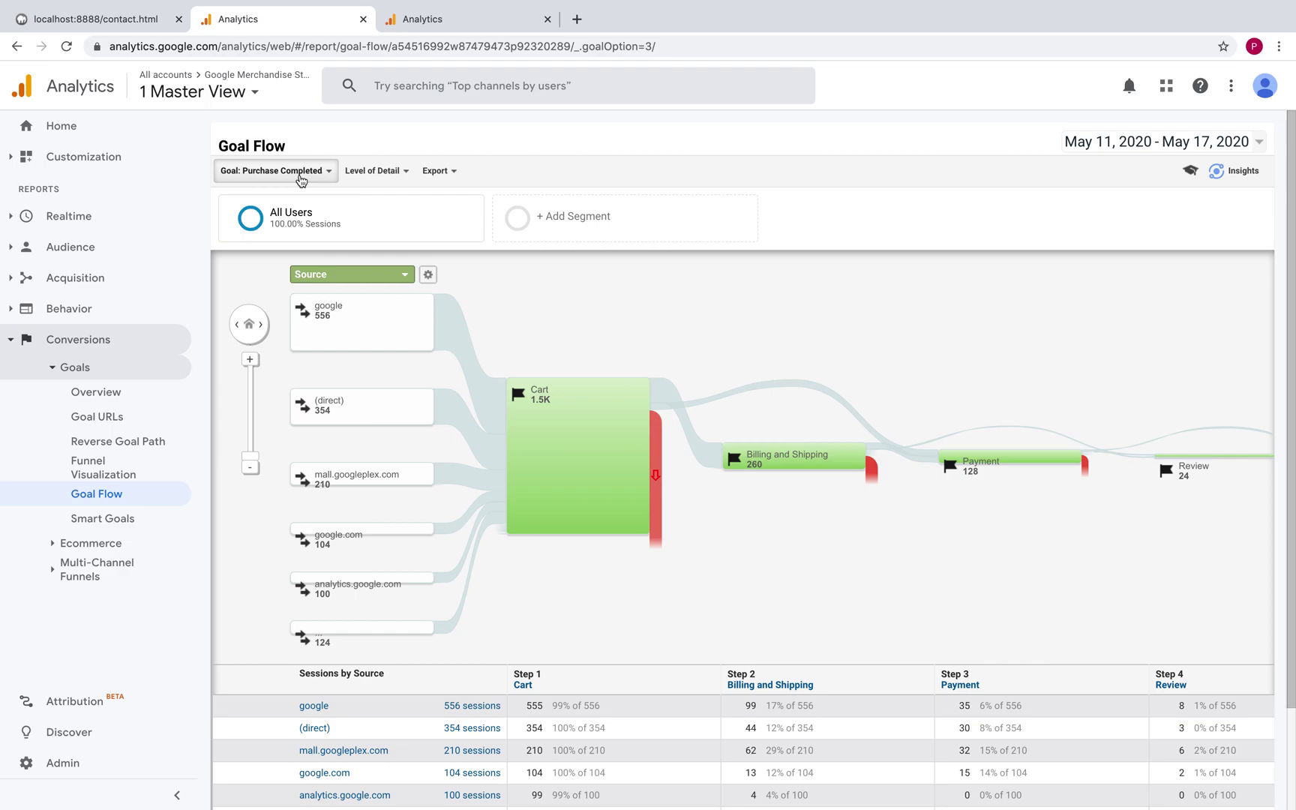
Show the Goal Flow report for the Registrations goal and review the other goals available for it.
{"action": "left_click", "coordinate": [302, 178]}
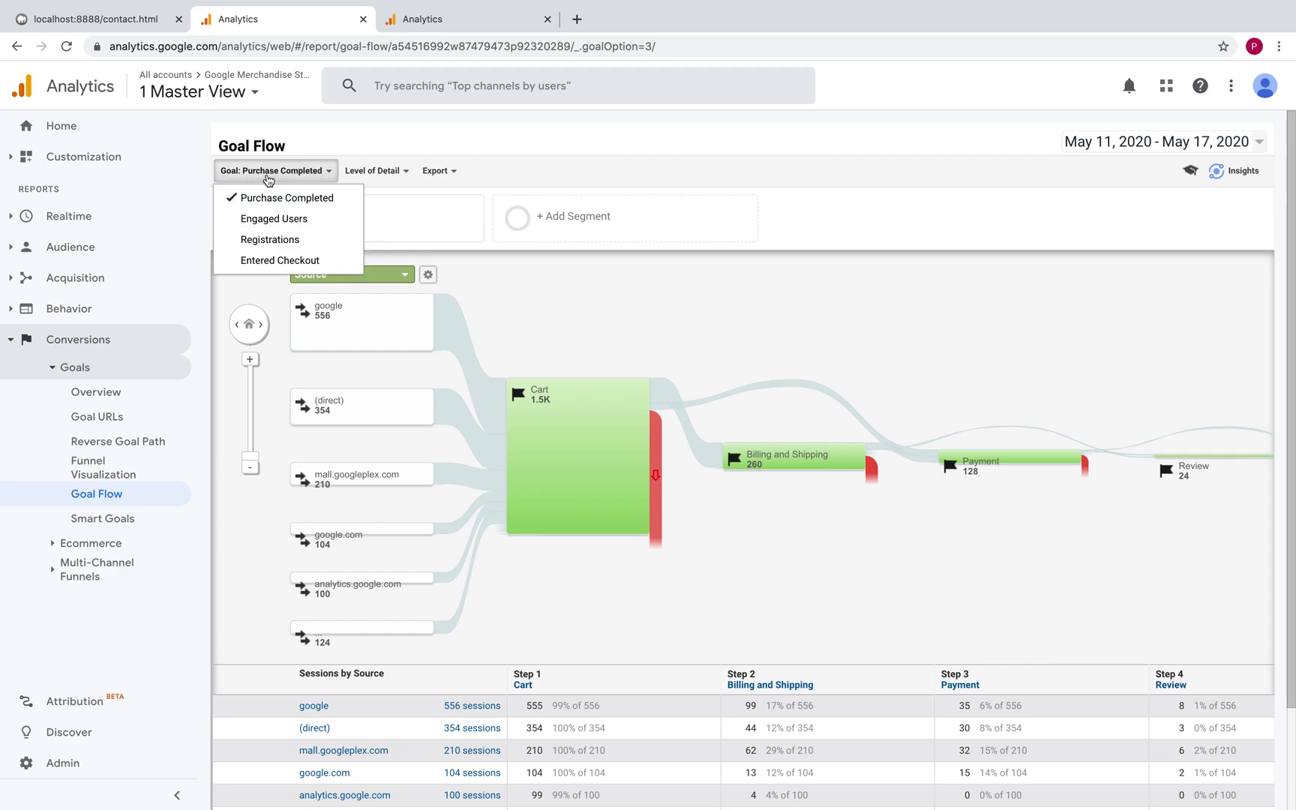
{"action": "left_click", "coordinate": [279, 240]}
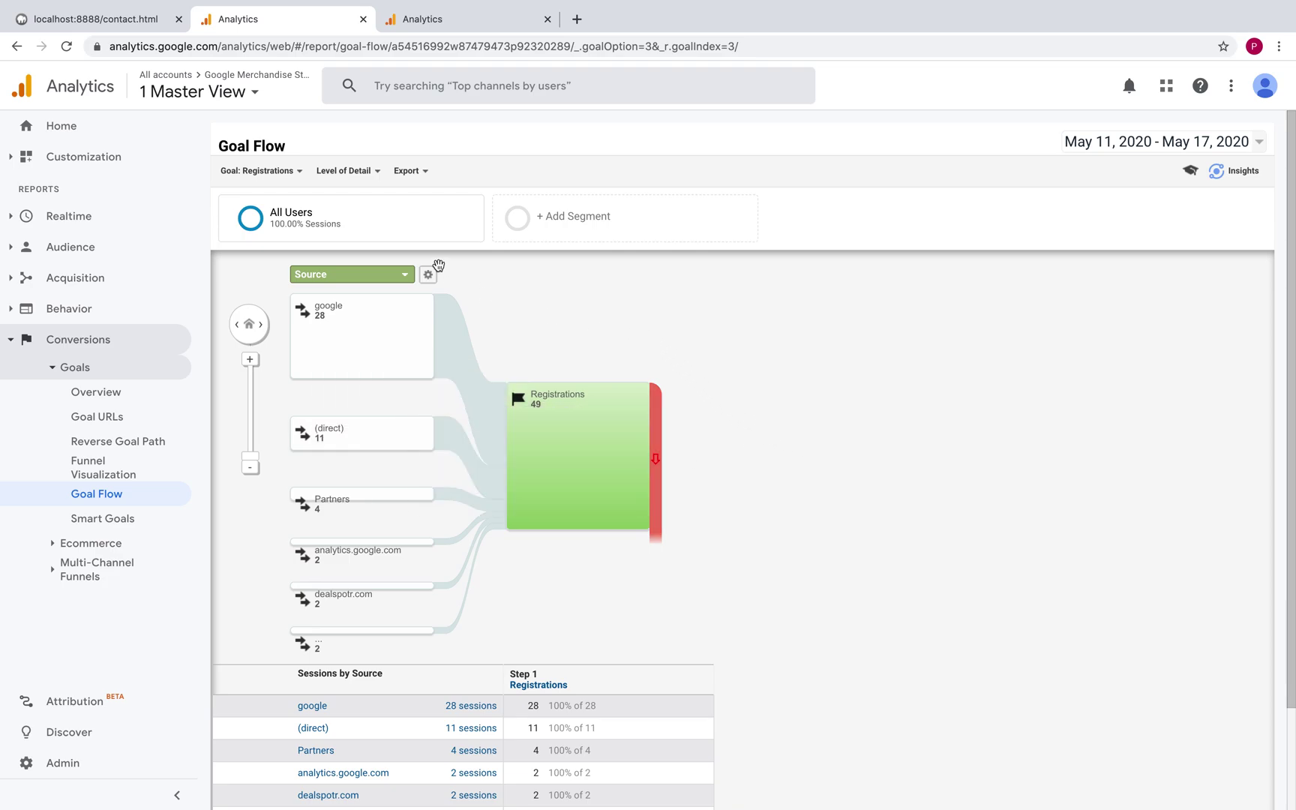
{"action": "left_click", "coordinate": [283, 170]}
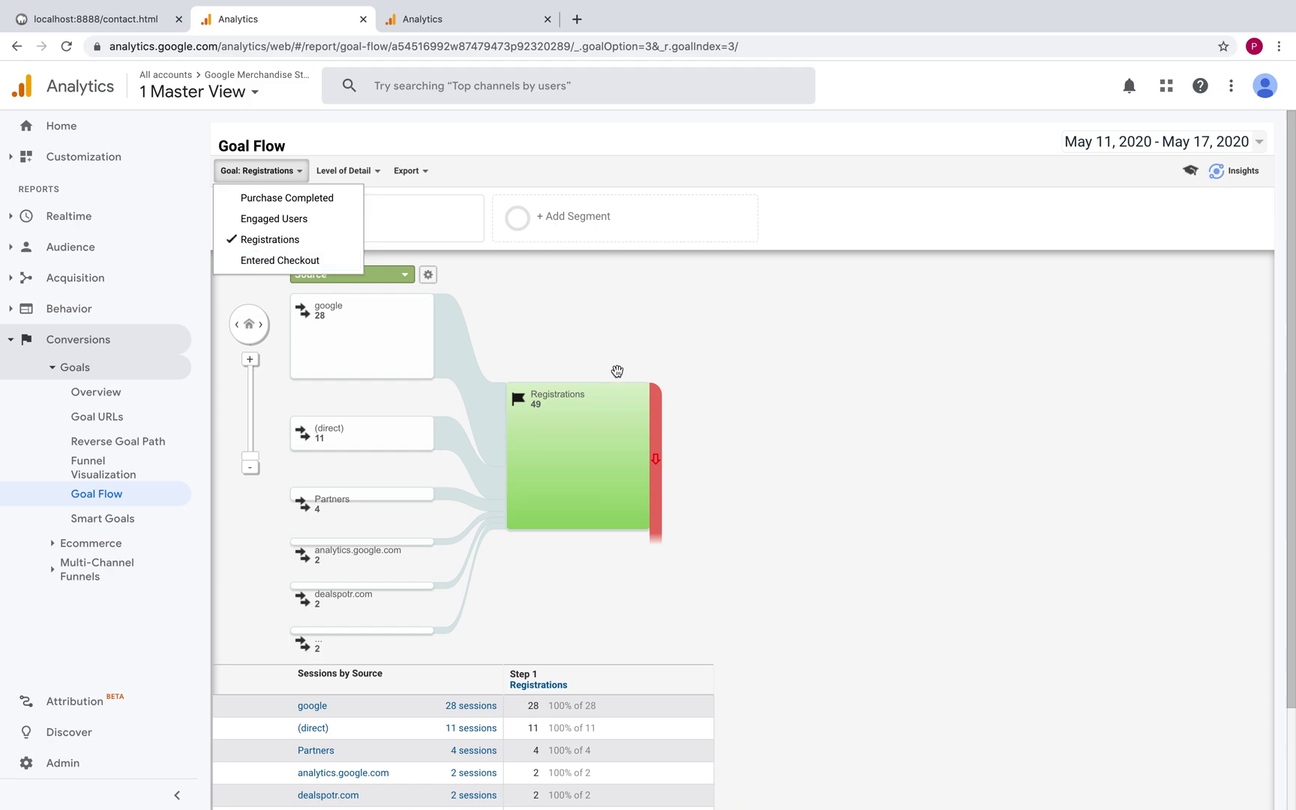
{"action": "left_click", "coordinate": [632, 321]}
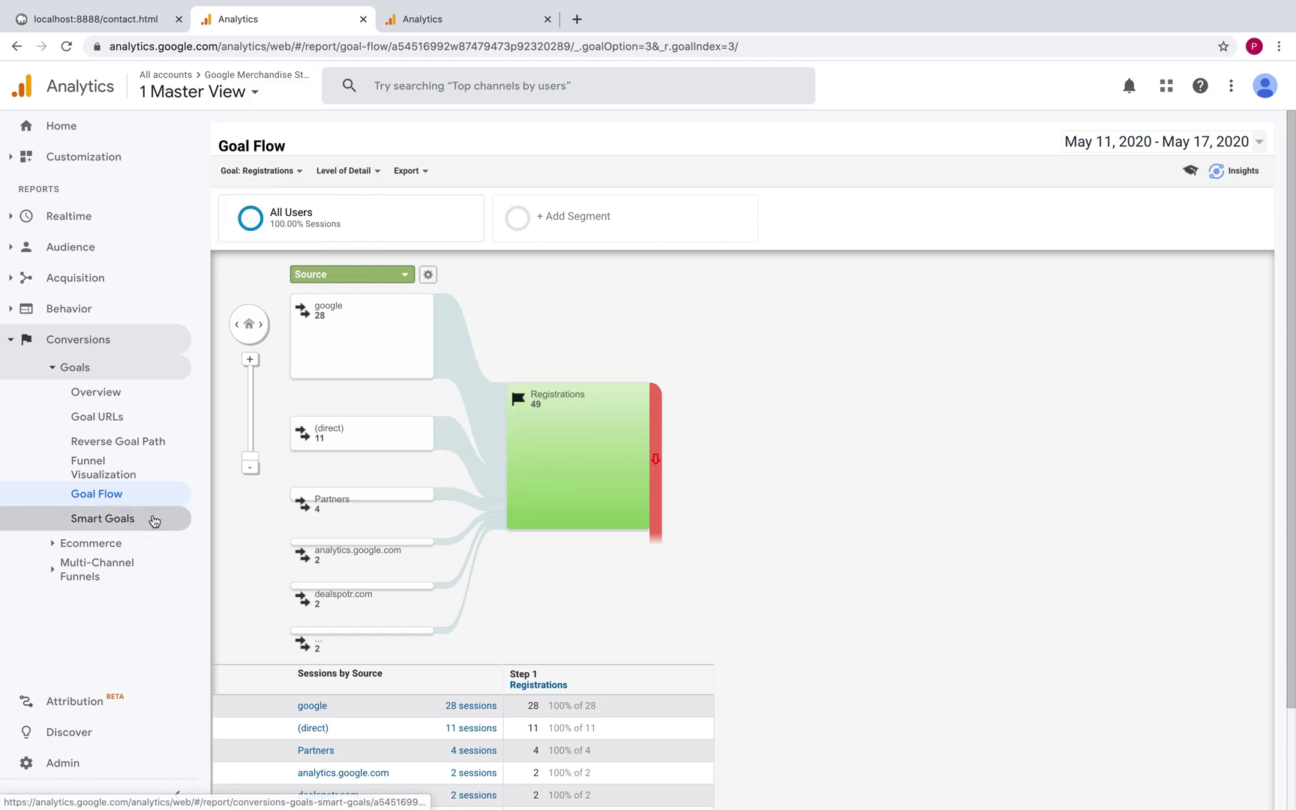
Open the Smart Goals report under Conversions.
{"action": "left_click", "coordinate": [154, 518]}
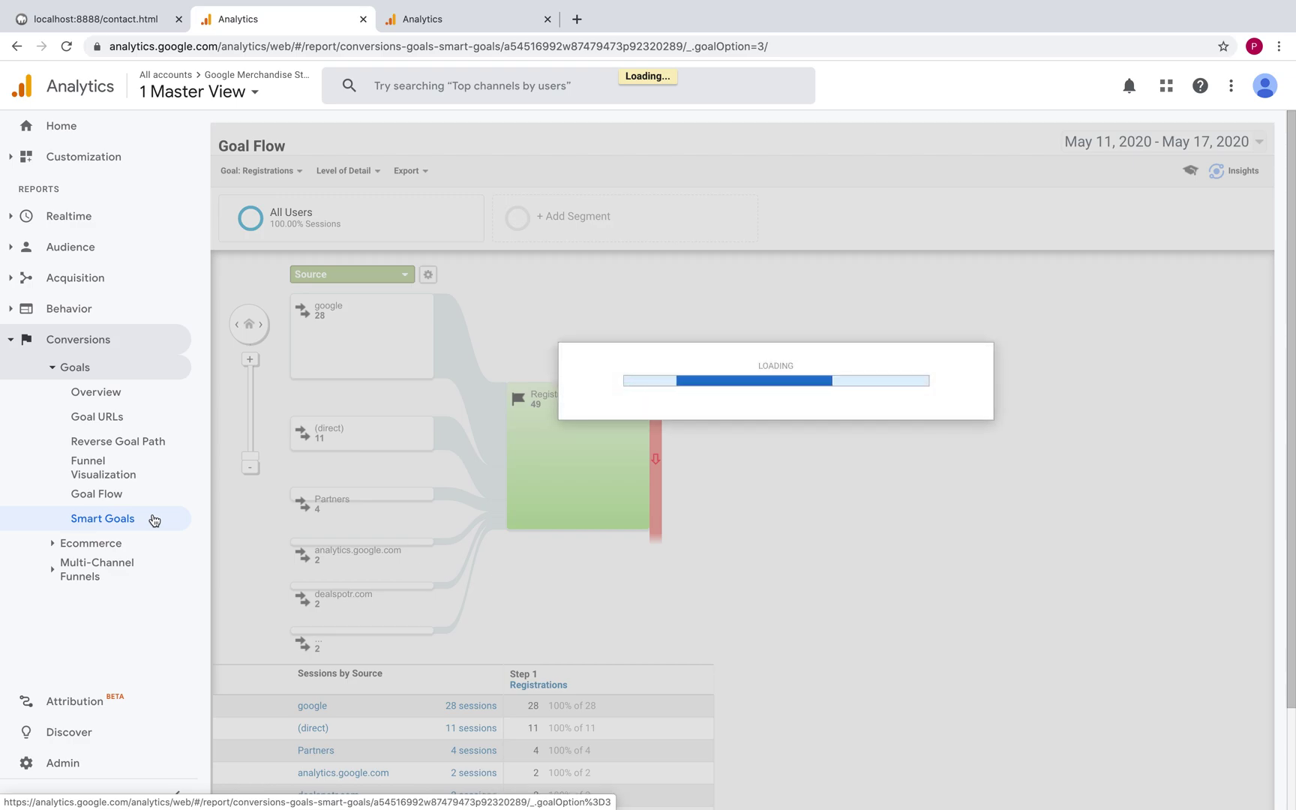